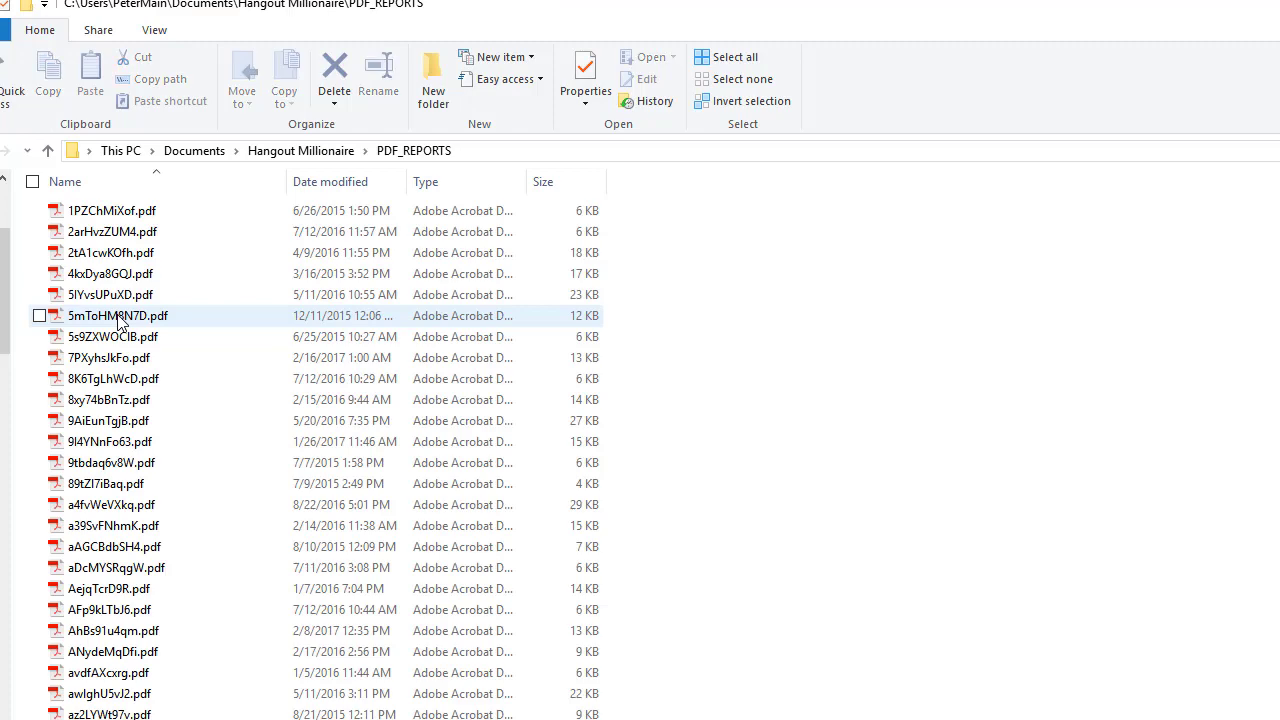
- Examine the contents of the Profiles and PDF_REPORTS folders and locate the Thumbnails and Video_Archive folders in the Hangout Millionaire directory
{"action": "left_click", "coordinate": [48, 152]}
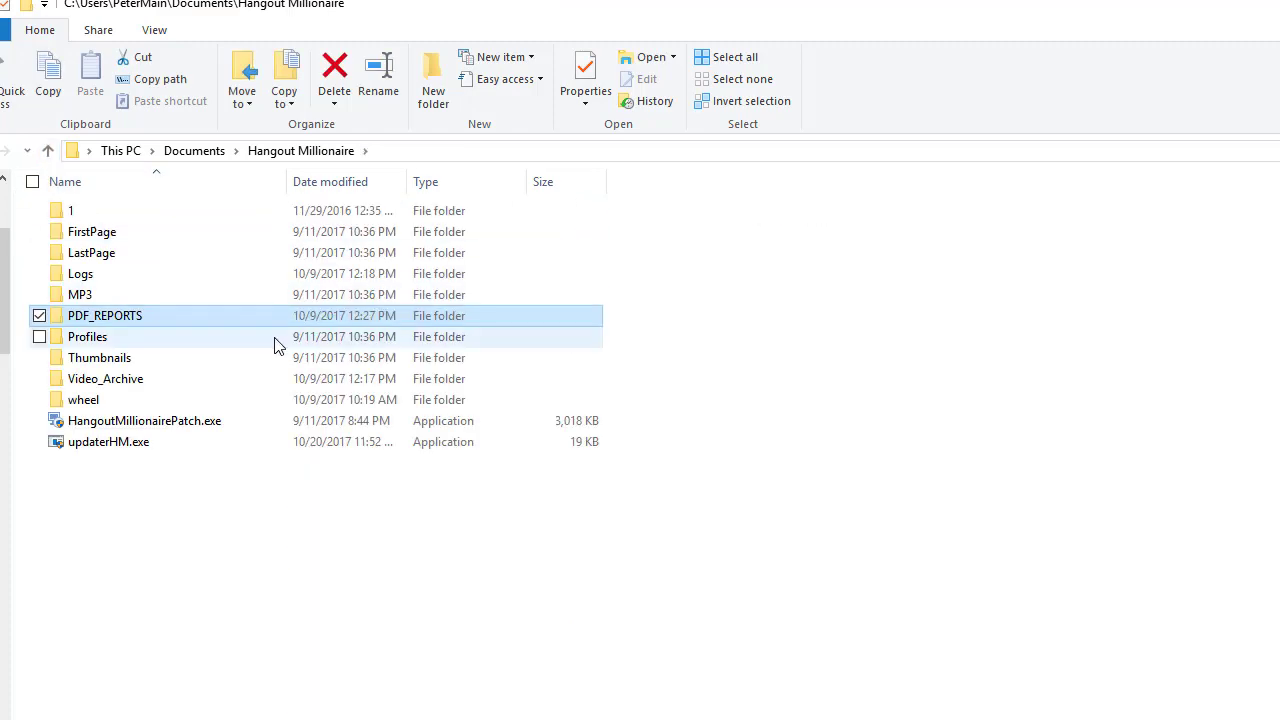
{"action": "double_click", "coordinate": [171, 338]}
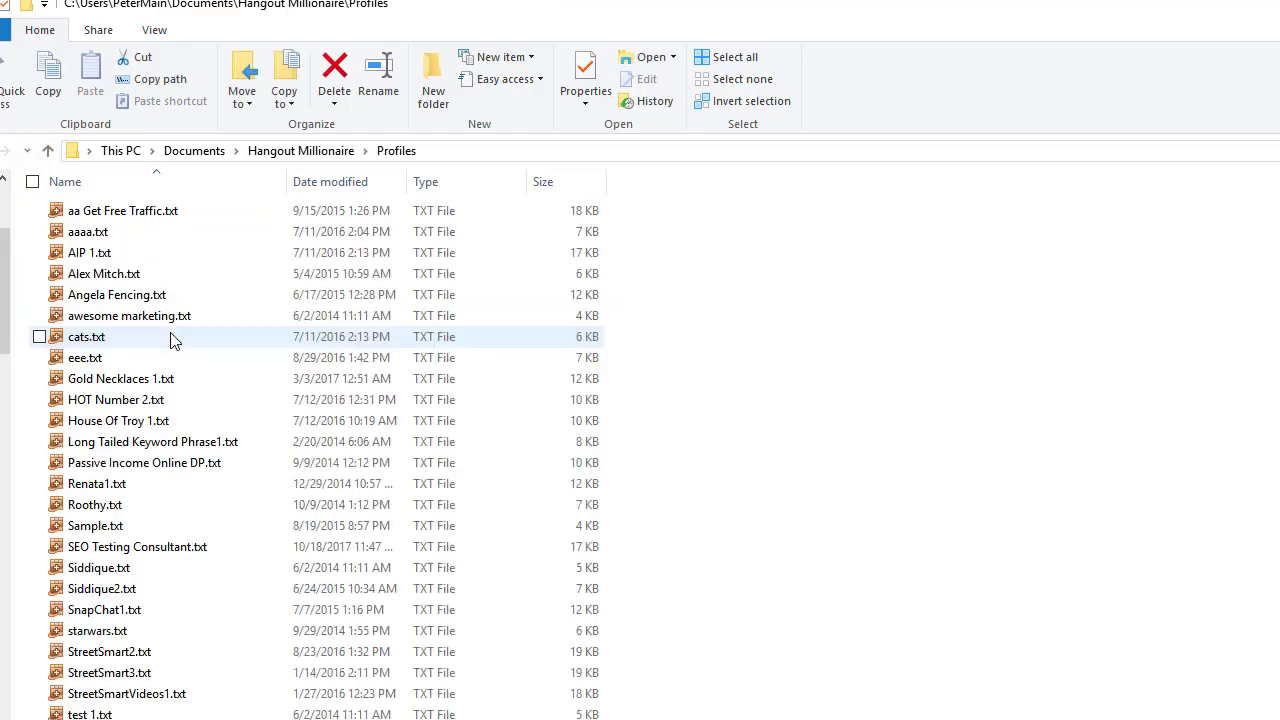
{"action": "left_click", "coordinate": [48, 152]}
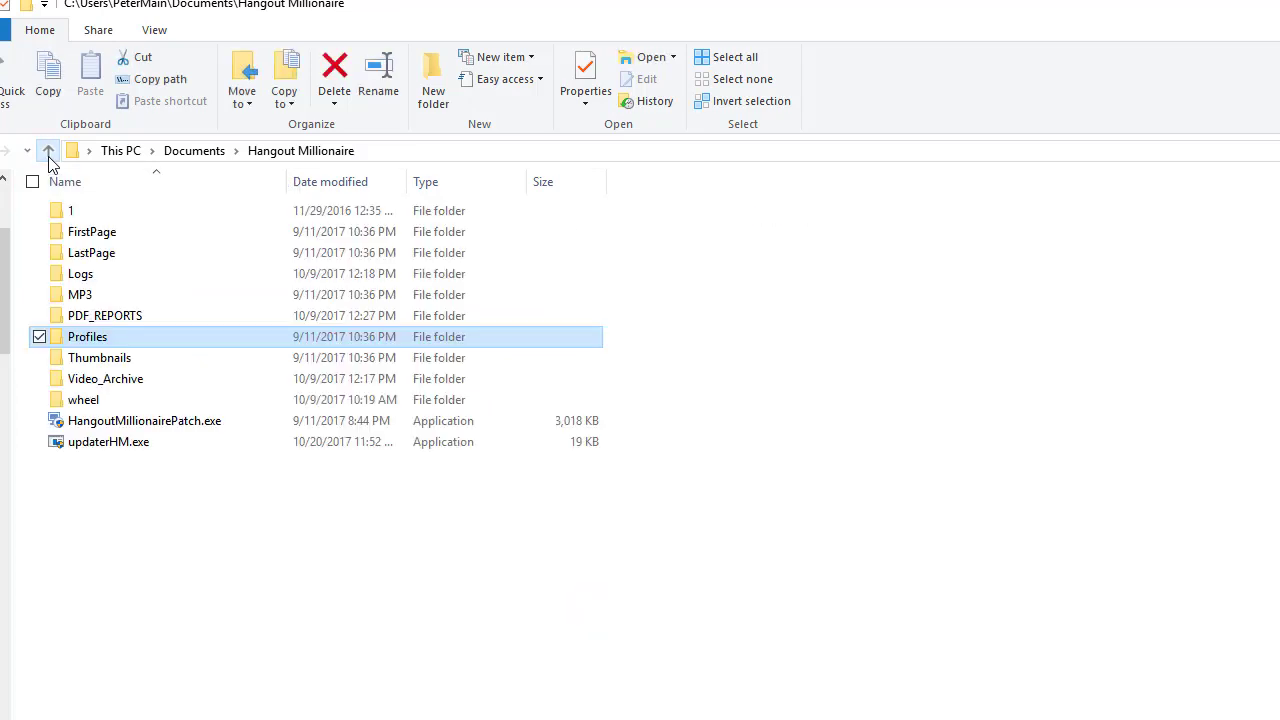
{"action": "left_click", "coordinate": [126, 366]}
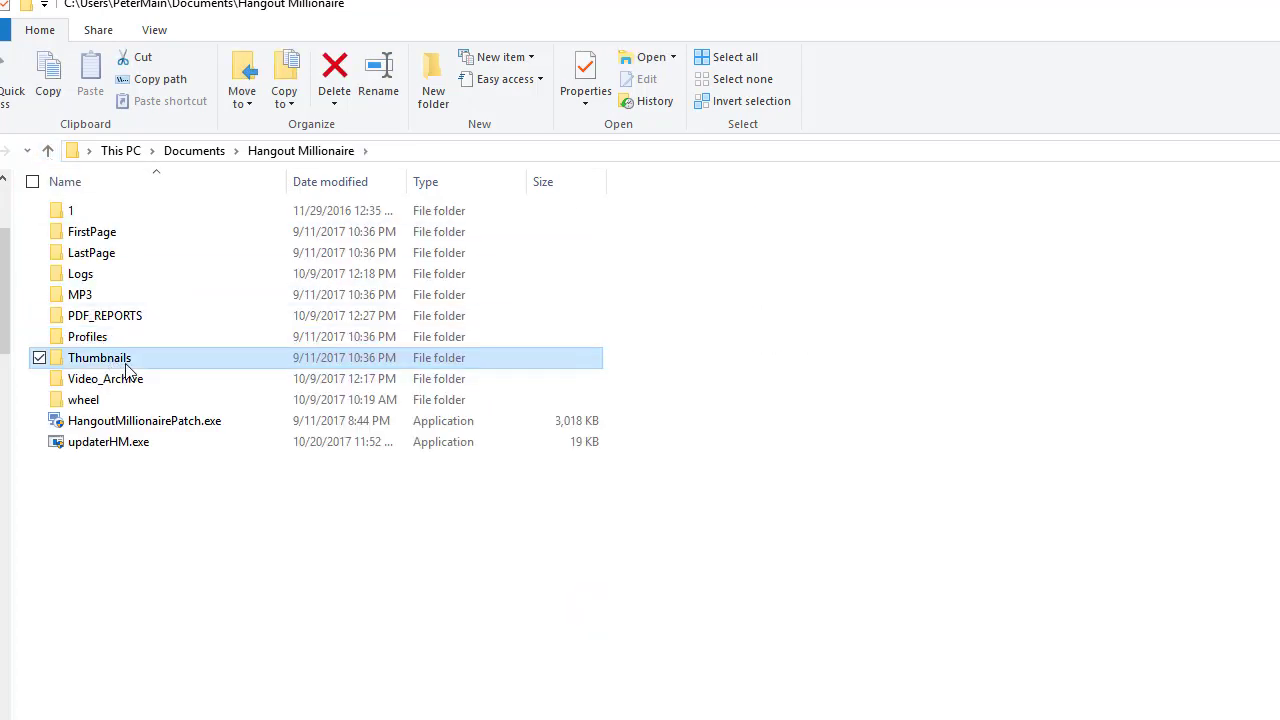
{"action": "left_click", "coordinate": [113, 392]}
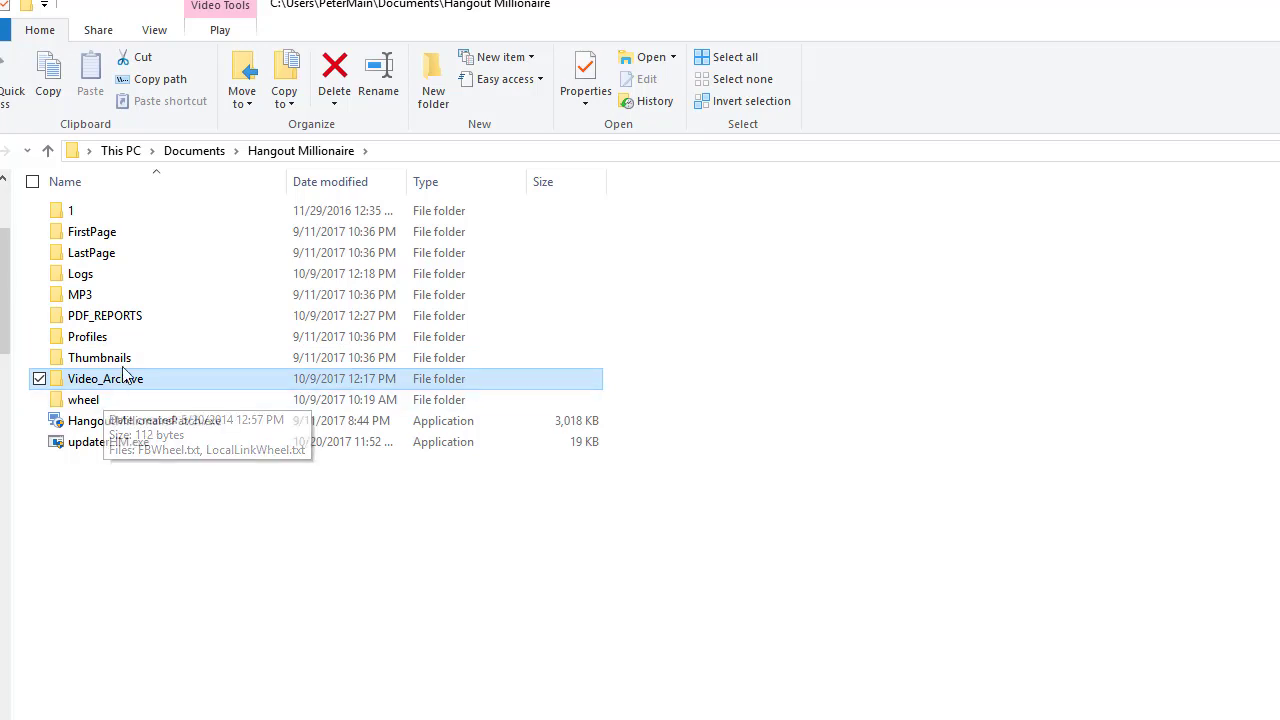
{"action": "left_click", "coordinate": [128, 324]}
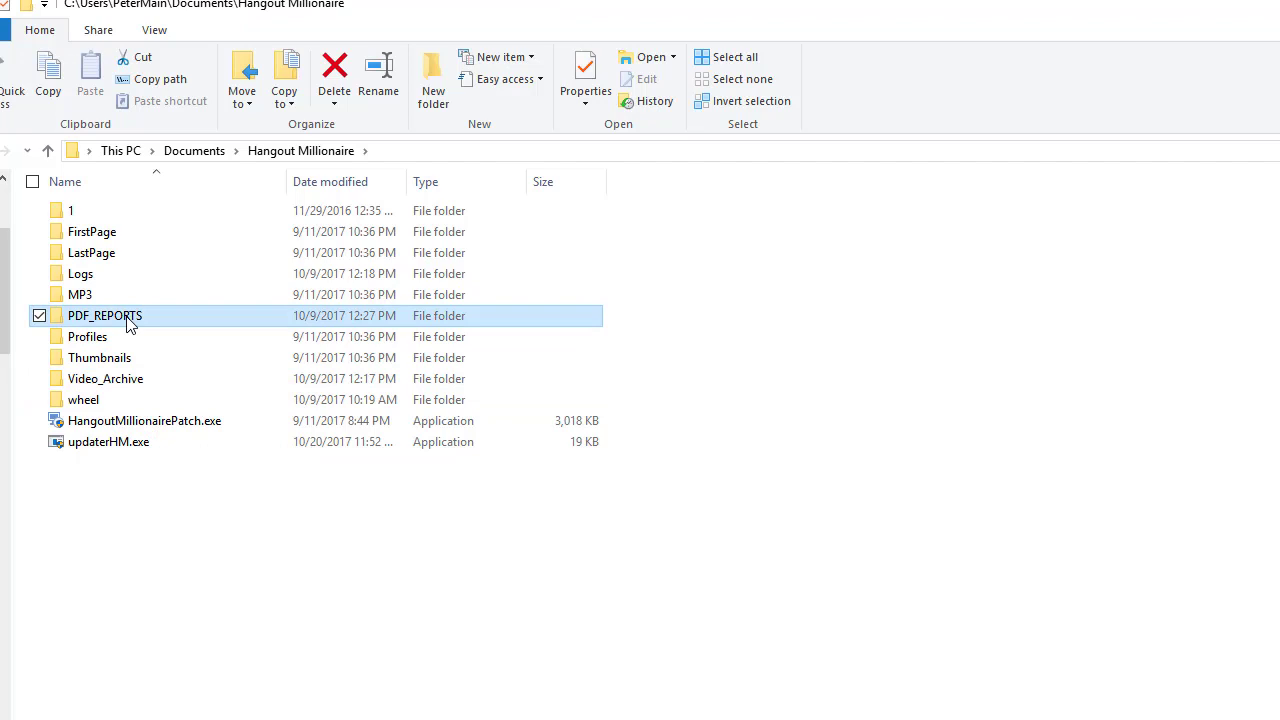
{"action": "double_click", "coordinate": [128, 322]}
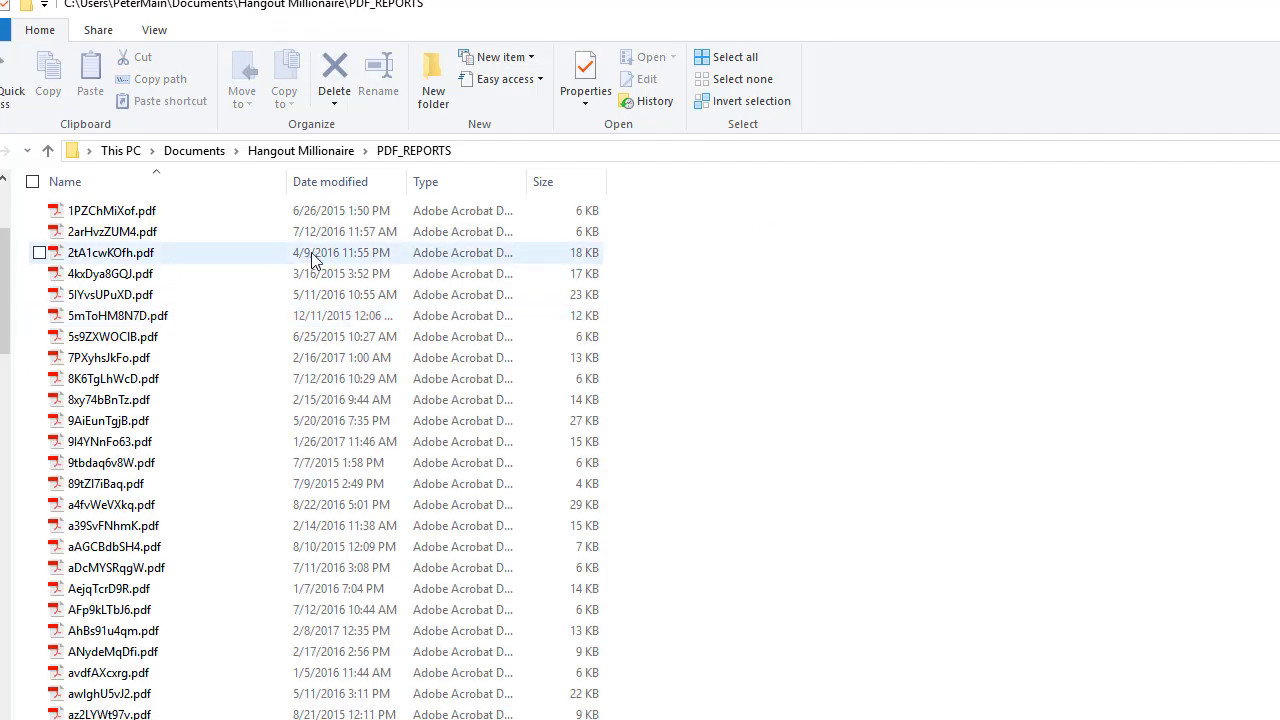
{"action": "left_click", "coordinate": [48, 151]}
- Examine the contents of the FirstPage, LastPage and MP3 folders, viewing the LastPage files as large icons
{"action": "double_click", "coordinate": [101, 238]}
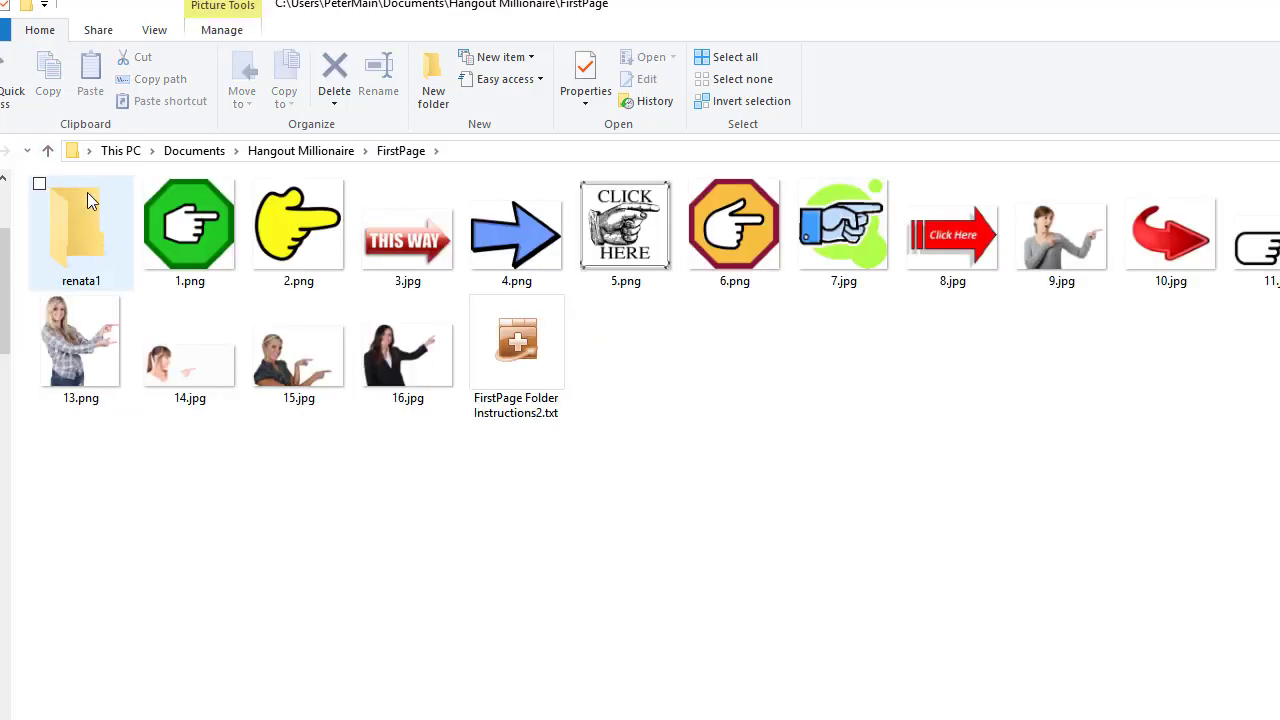
{"action": "left_click", "coordinate": [48, 151]}
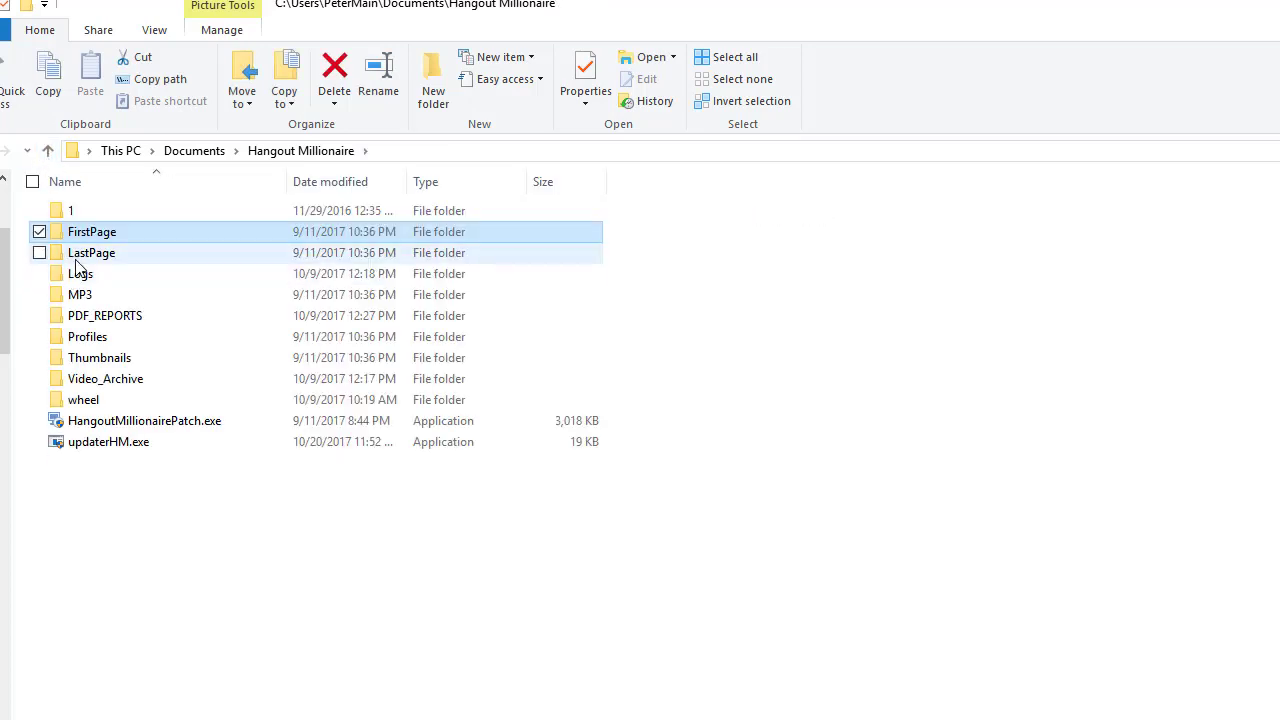
{"action": "double_click", "coordinate": [60, 253]}
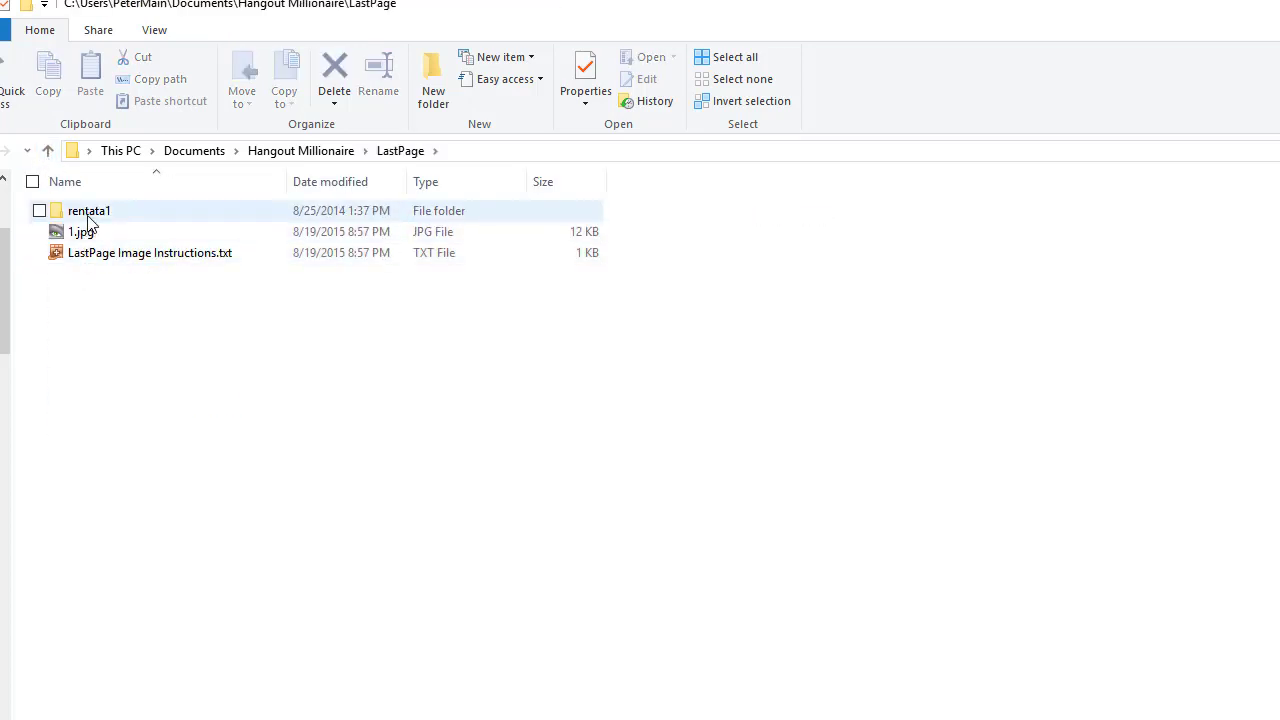
{"action": "left_click", "coordinate": [183, 263]}
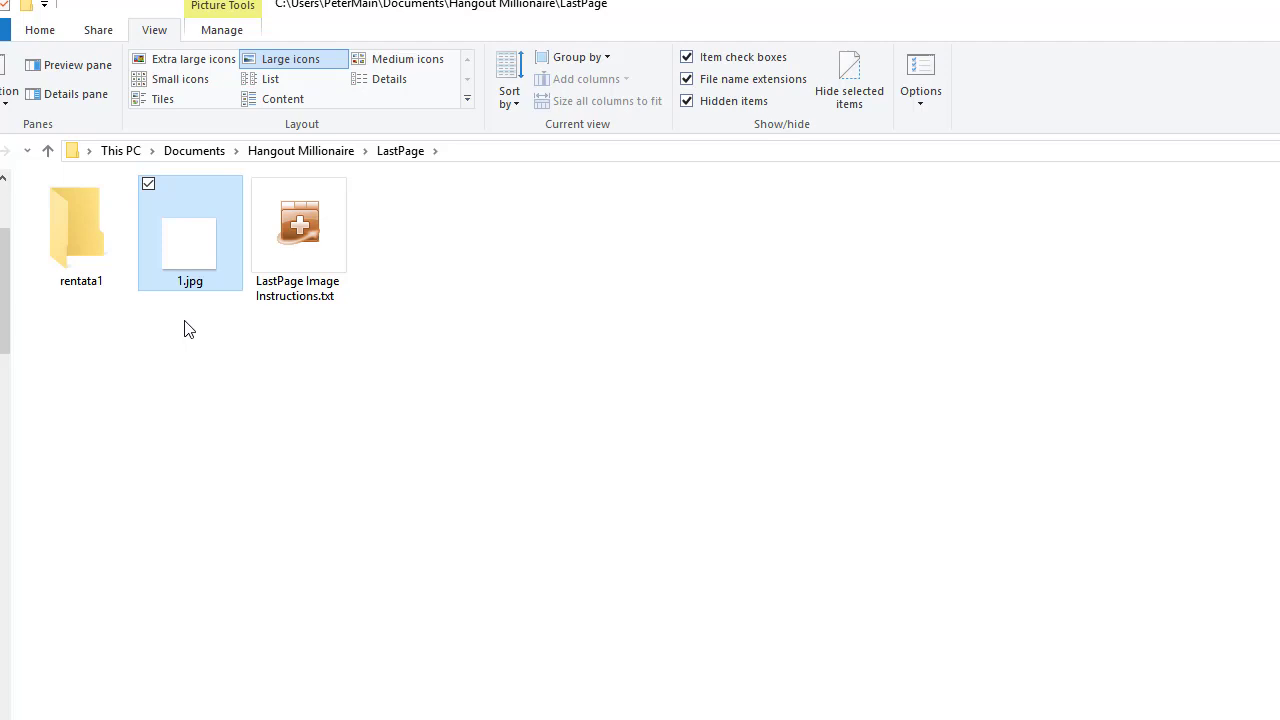
{"action": "left_click", "coordinate": [47, 150]}
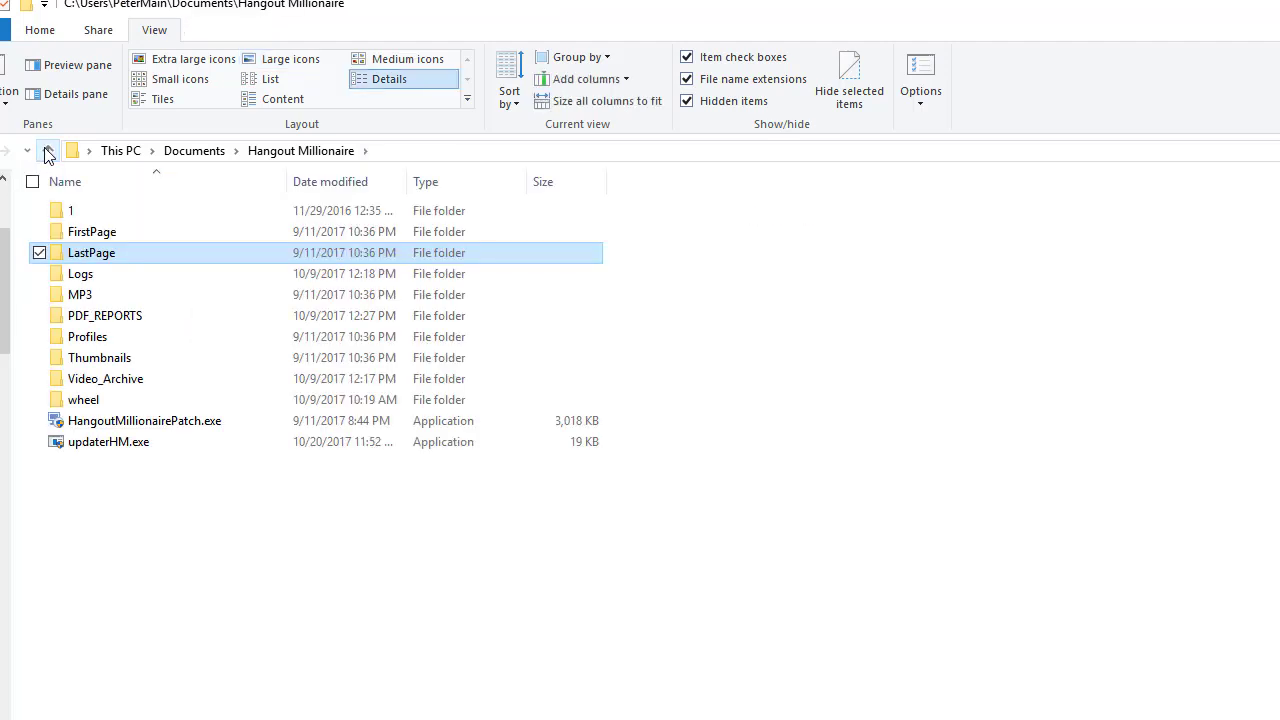
{"action": "double_click", "coordinate": [82, 294]}
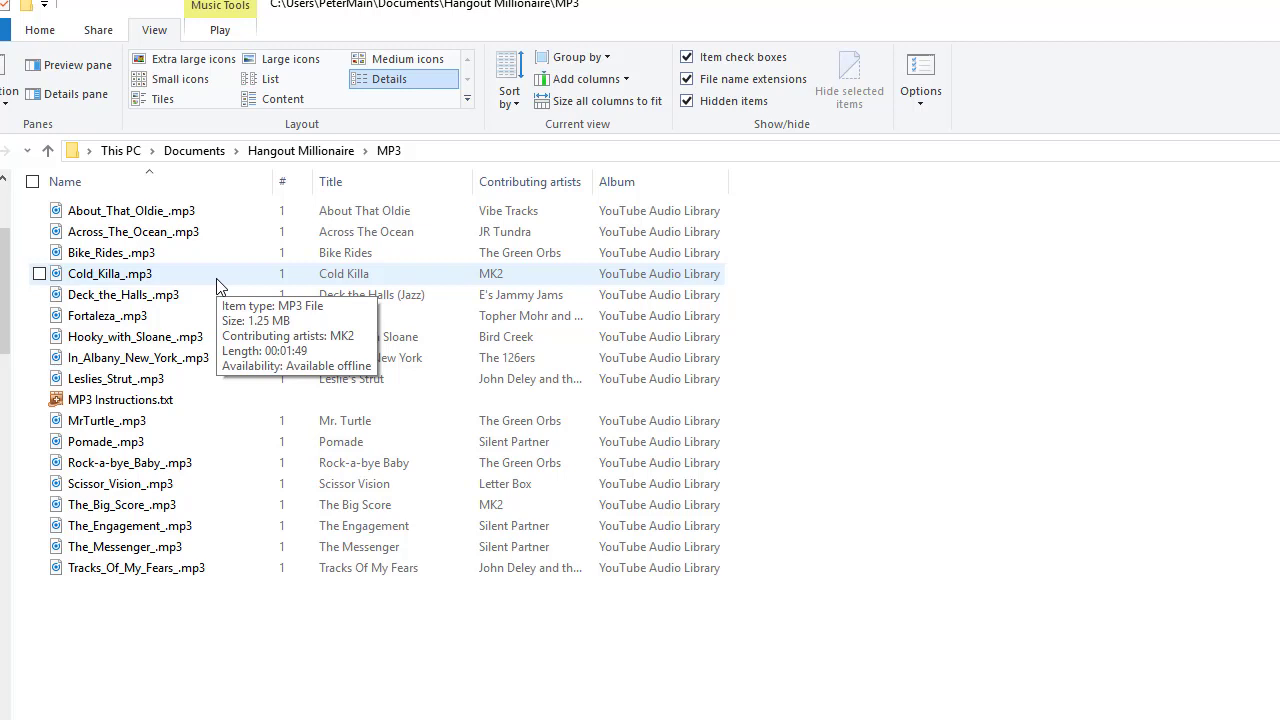
{"action": "key", "text": "alt+Up"}
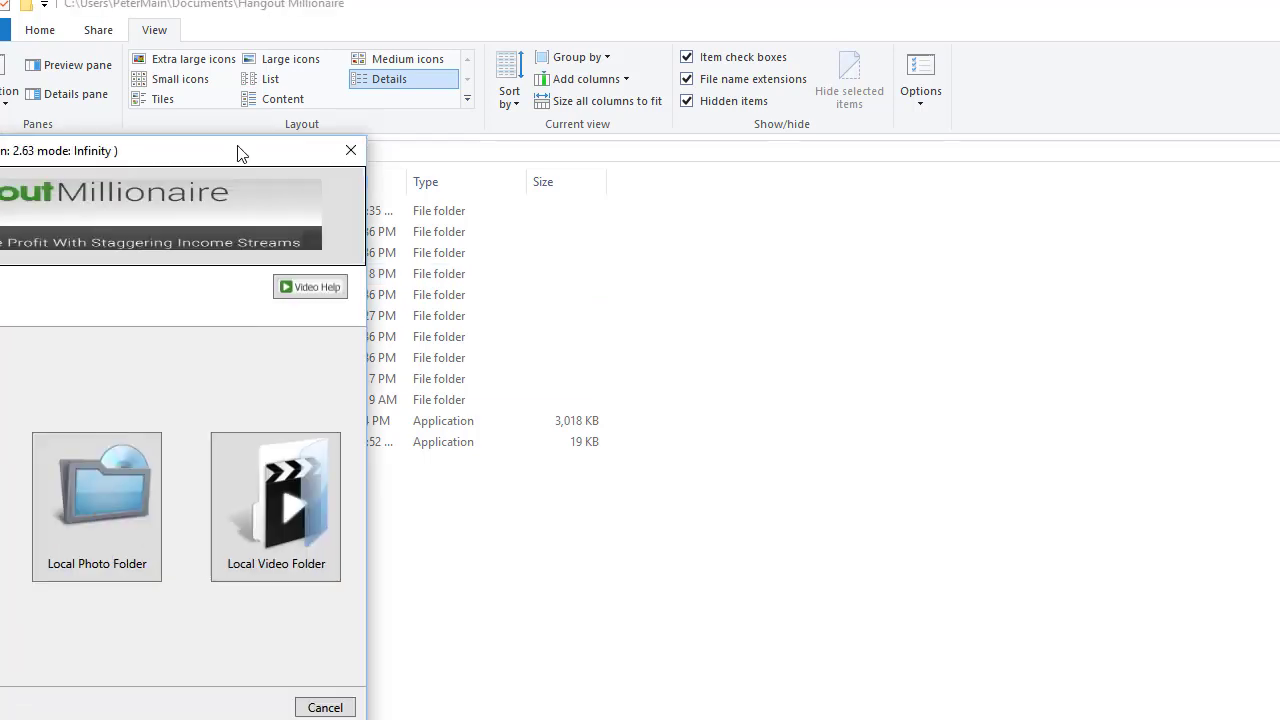
- In Hangout Millionaire, choose Instagram as the video source and load photos for the keyword cats with download limits 5 to 8
{"action": "left_click_drag", "start_coordinate": [237, 151], "coordinate": [727, 210]}
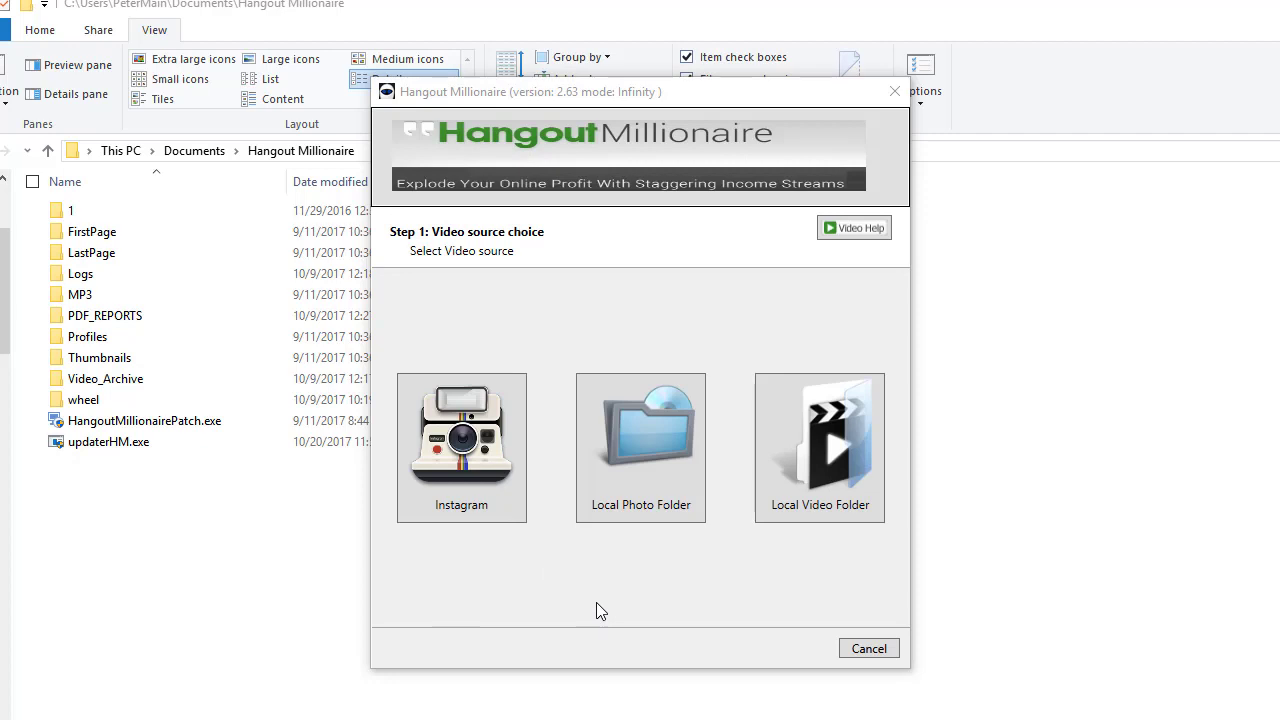
{"action": "left_click", "coordinate": [476, 455]}
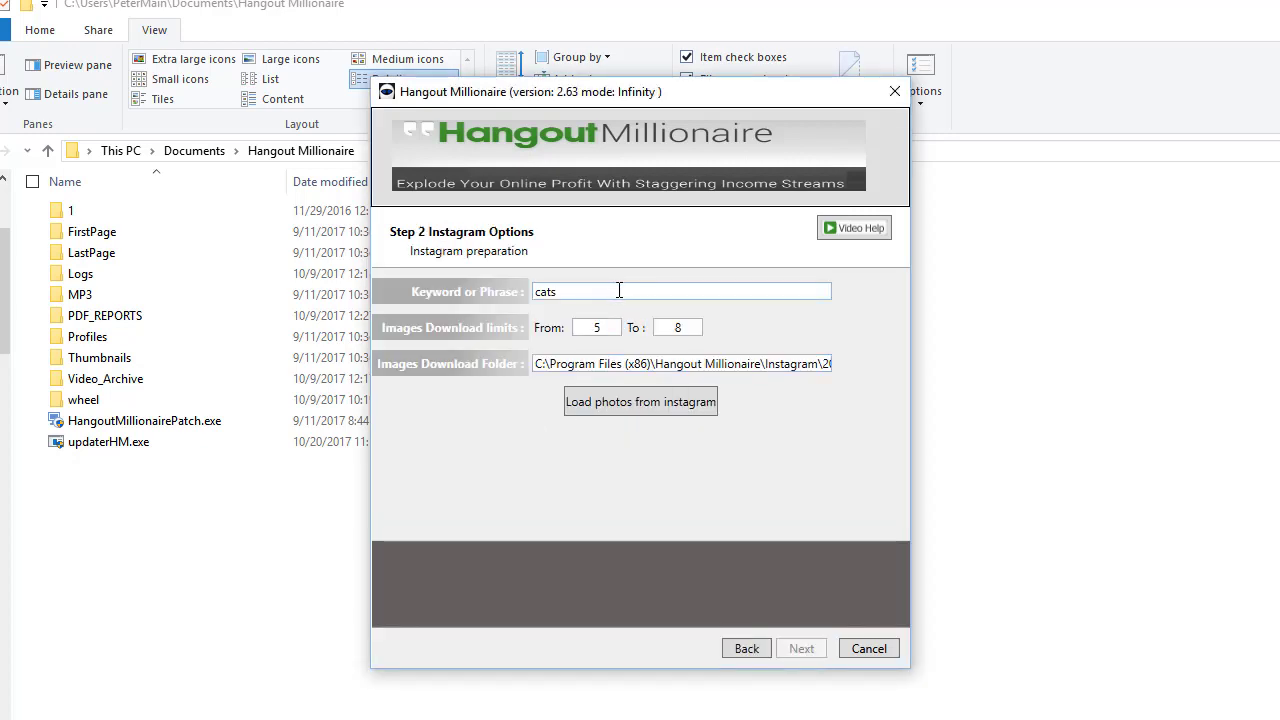
{"action": "double_click", "coordinate": [596, 327]}
{"action": "double_click", "coordinate": [676, 327]}
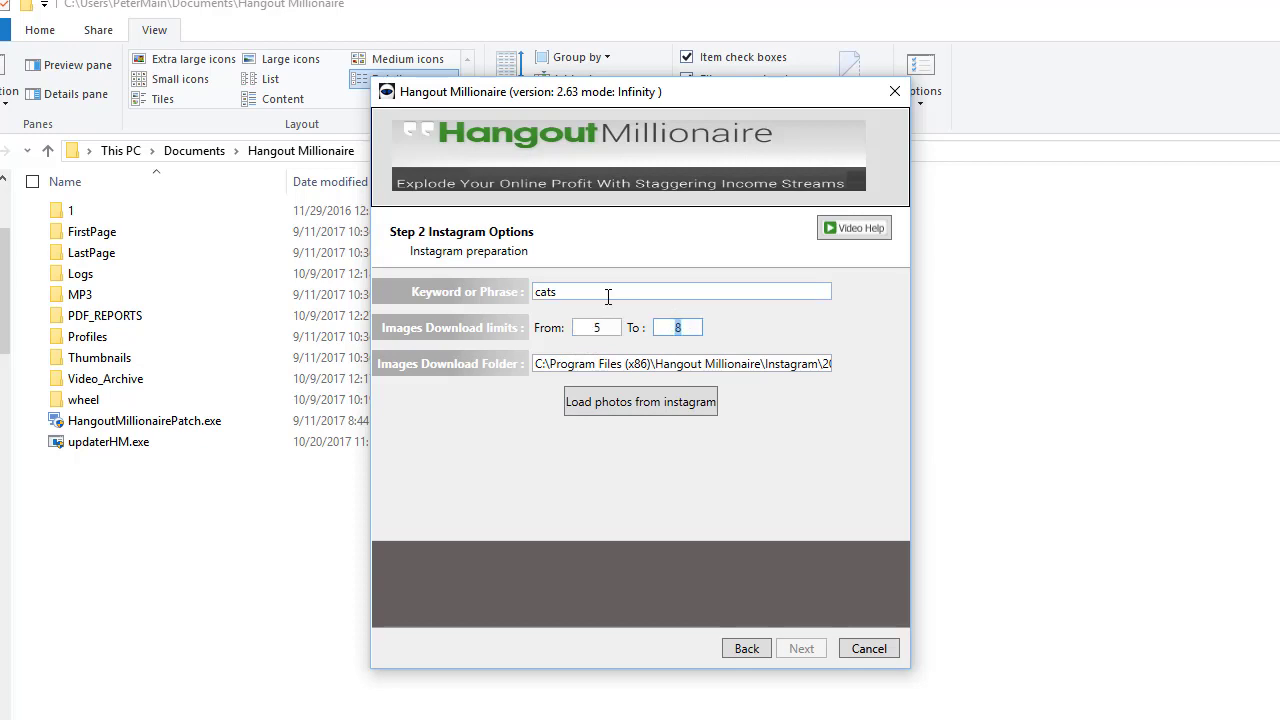
{"action": "double_click", "coordinate": [595, 328]}
{"action": "double_click", "coordinate": [575, 291]}
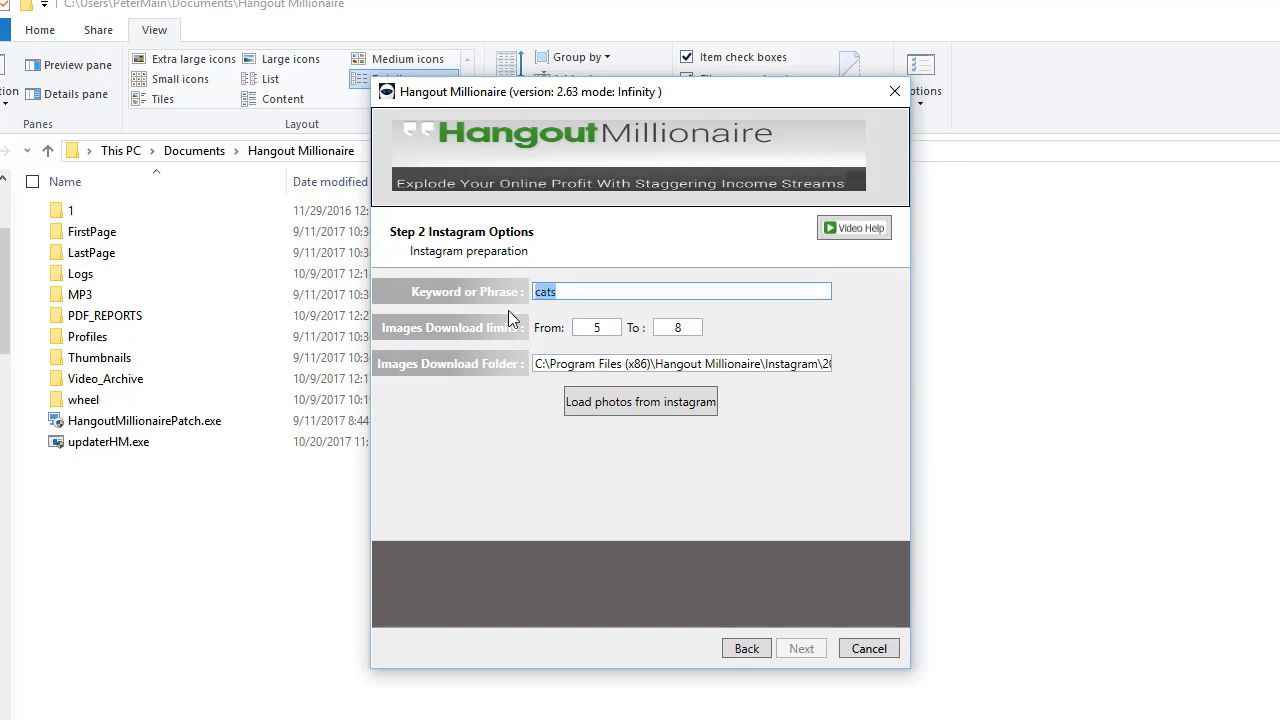
{"action": "double_click", "coordinate": [594, 327]}
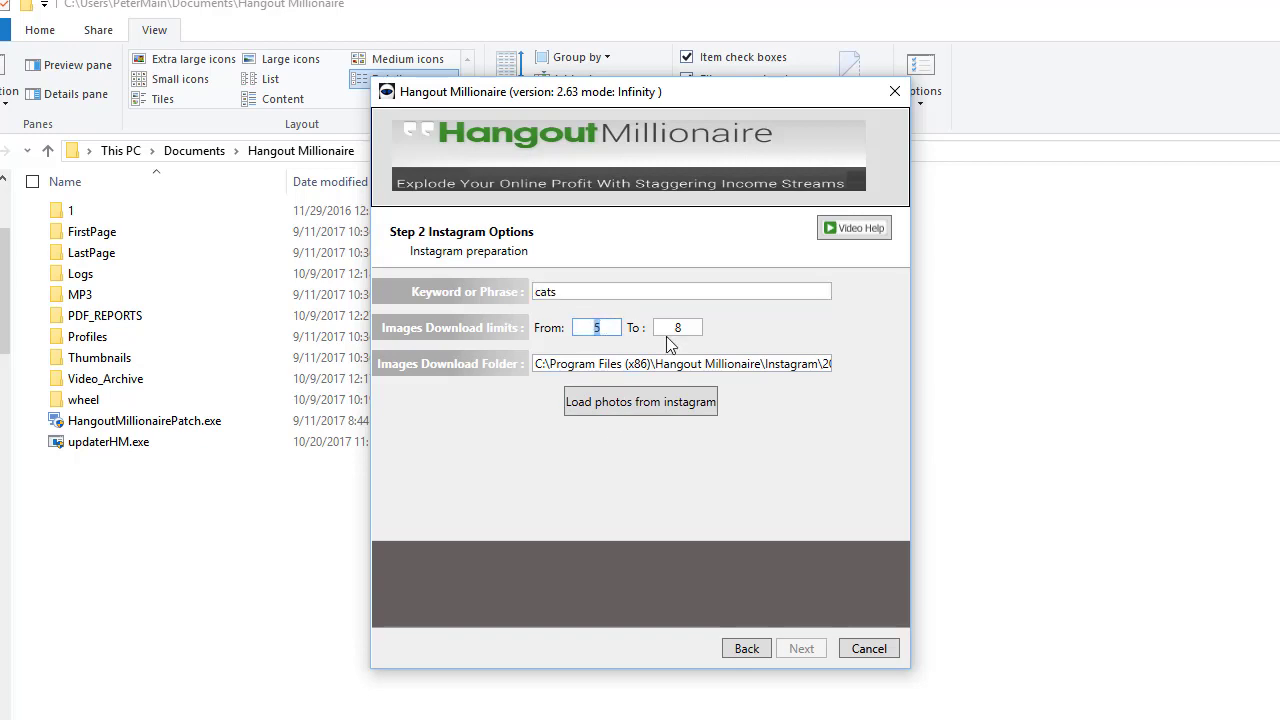
{"action": "double_click", "coordinate": [688, 327]}
{"action": "left_click", "coordinate": [658, 403]}
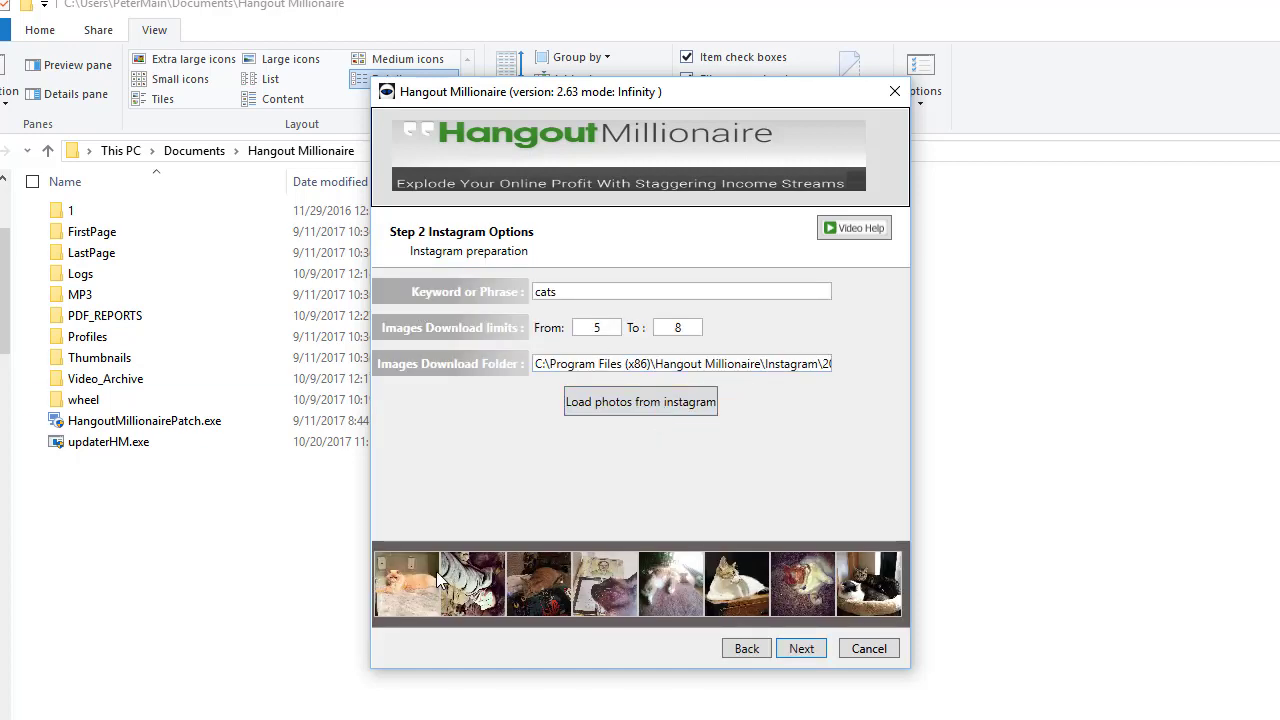
- Delete the third cat photo from the loaded Instagram strip and return to the video source choice
{"action": "left_click", "coordinate": [546, 597]}
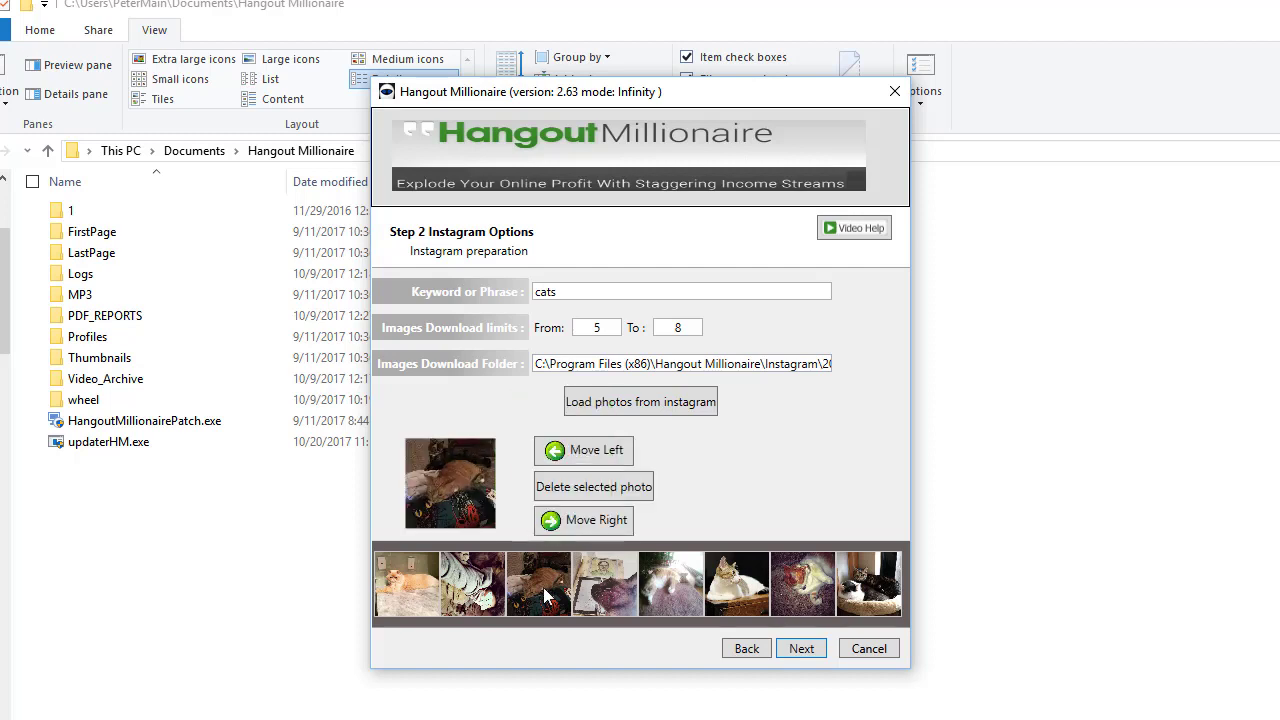
{"action": "left_click", "coordinate": [596, 489]}
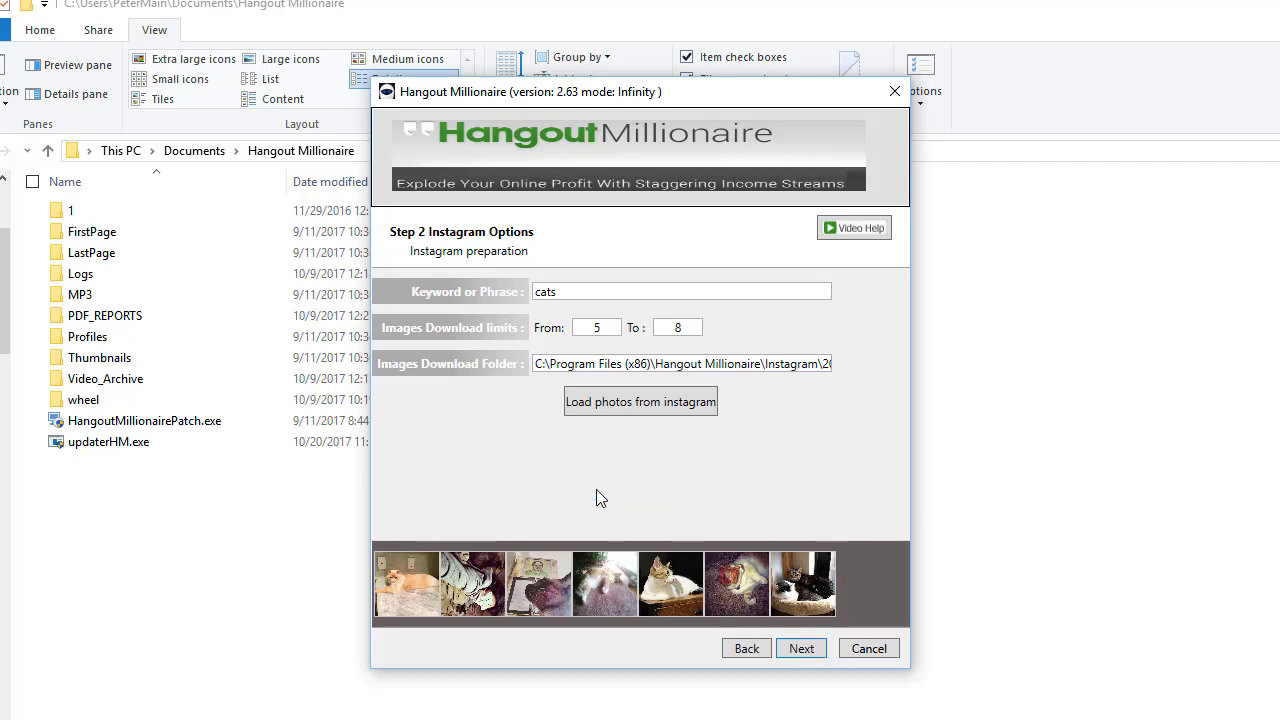
{"action": "left_click", "coordinate": [746, 649]}
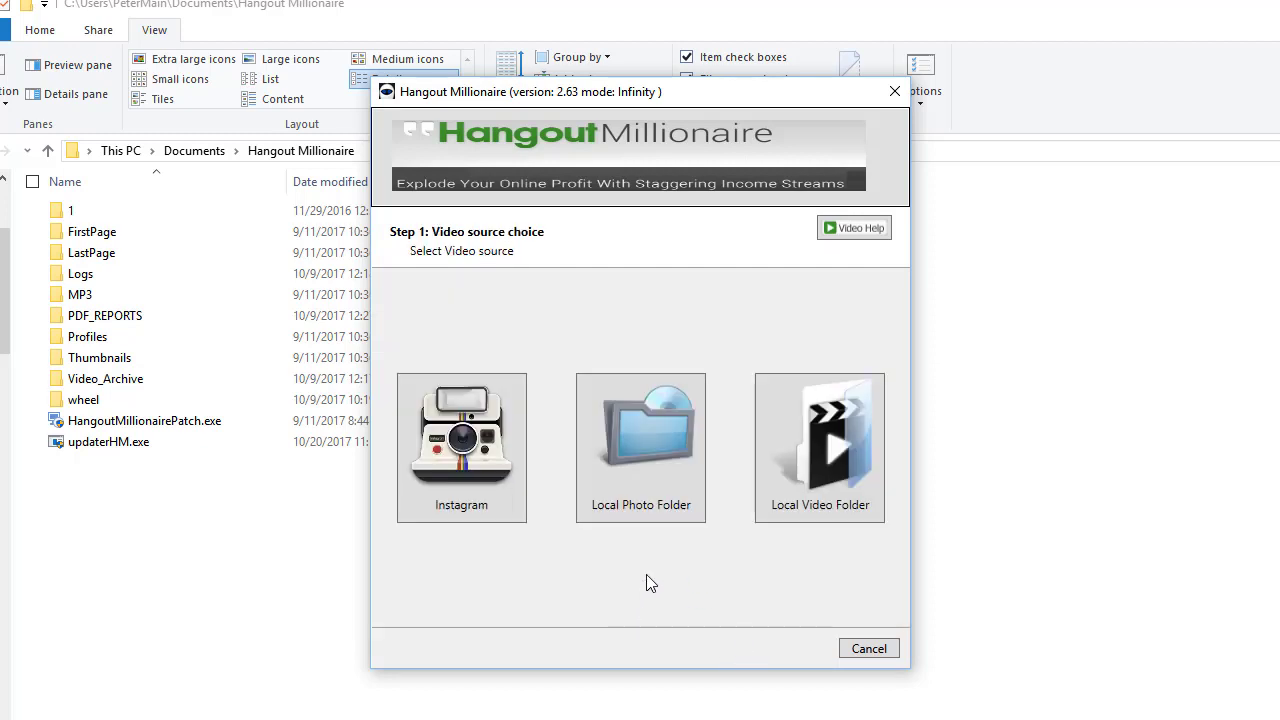
- Use a local photo folder as the source, load the images from the thumbnails folder, and return to the video source choice
{"action": "left_click", "coordinate": [659, 472]}
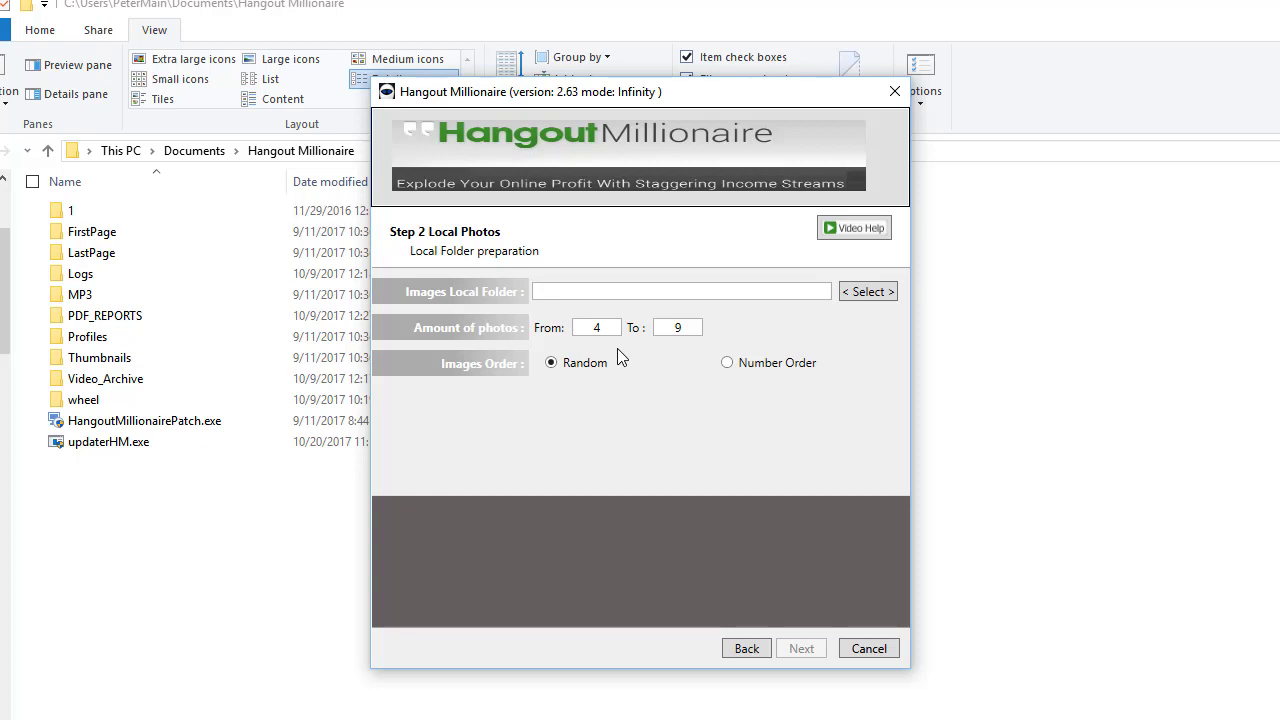
{"action": "left_click", "coordinate": [866, 295]}
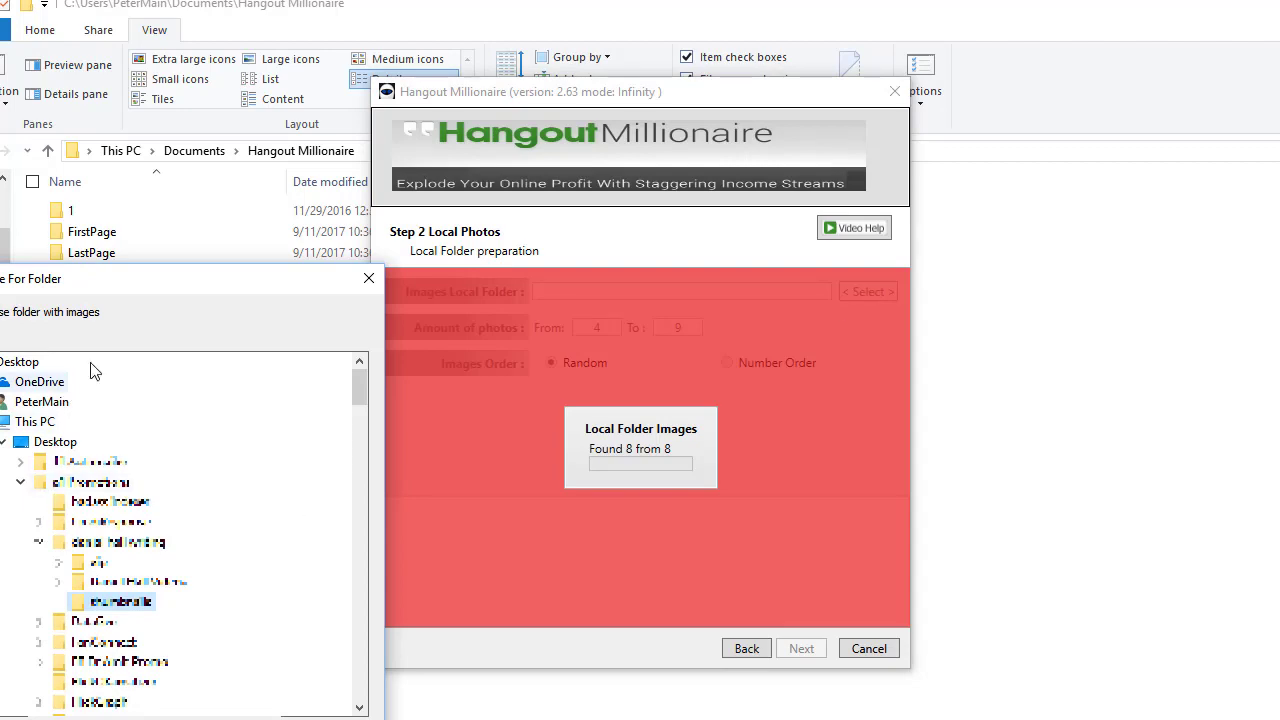
{"action": "left_click_drag", "start_coordinate": [166, 271], "coordinate": [775, 130]}
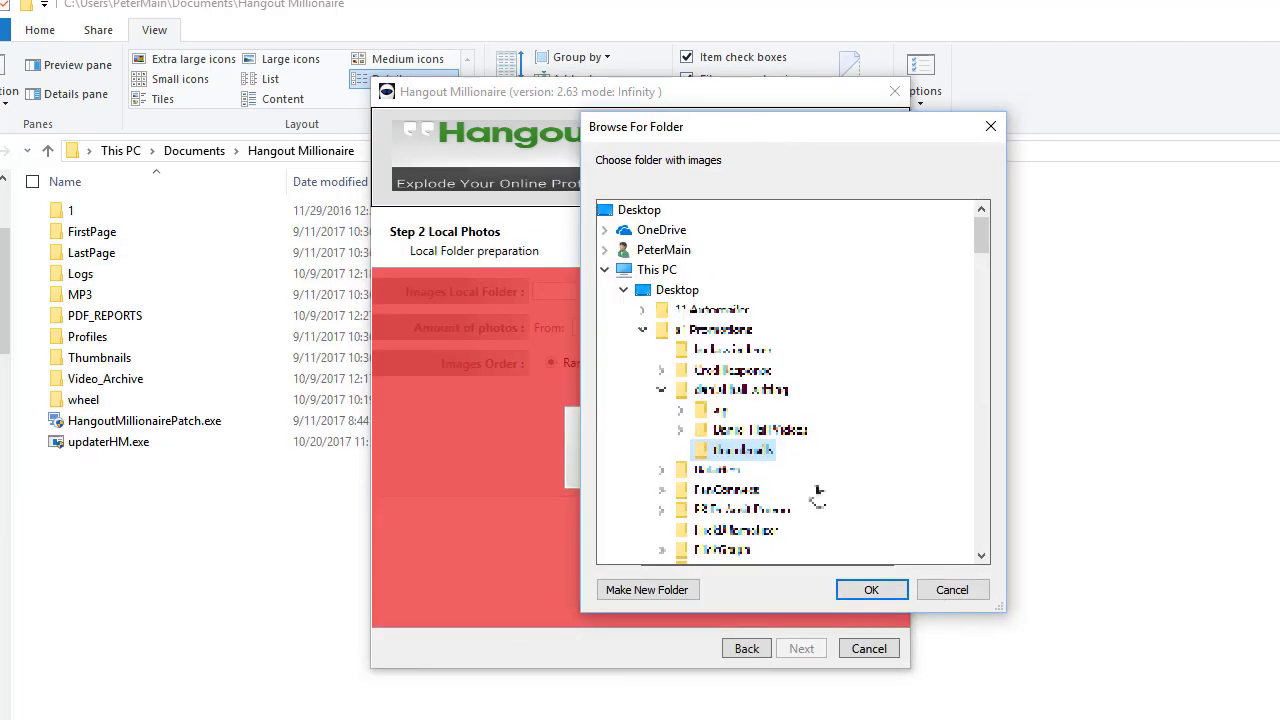
{"action": "left_click", "coordinate": [871, 590]}
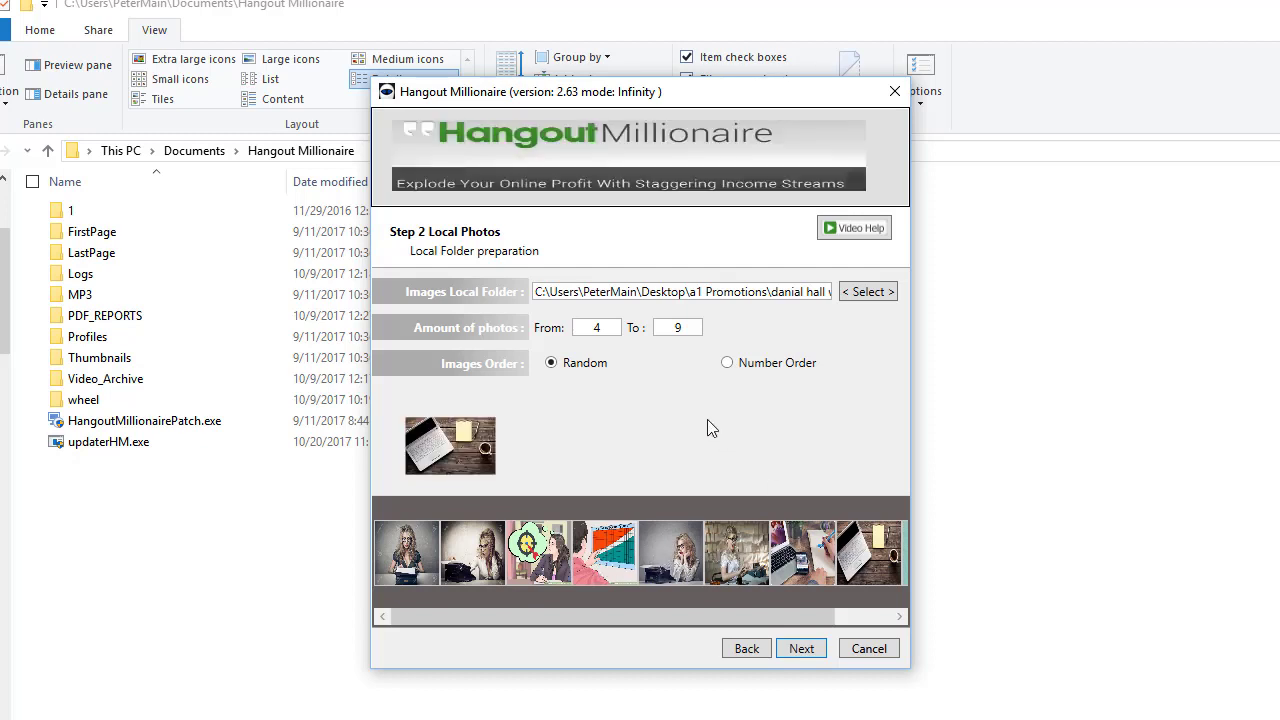
{"action": "left_click", "coordinate": [752, 646]}
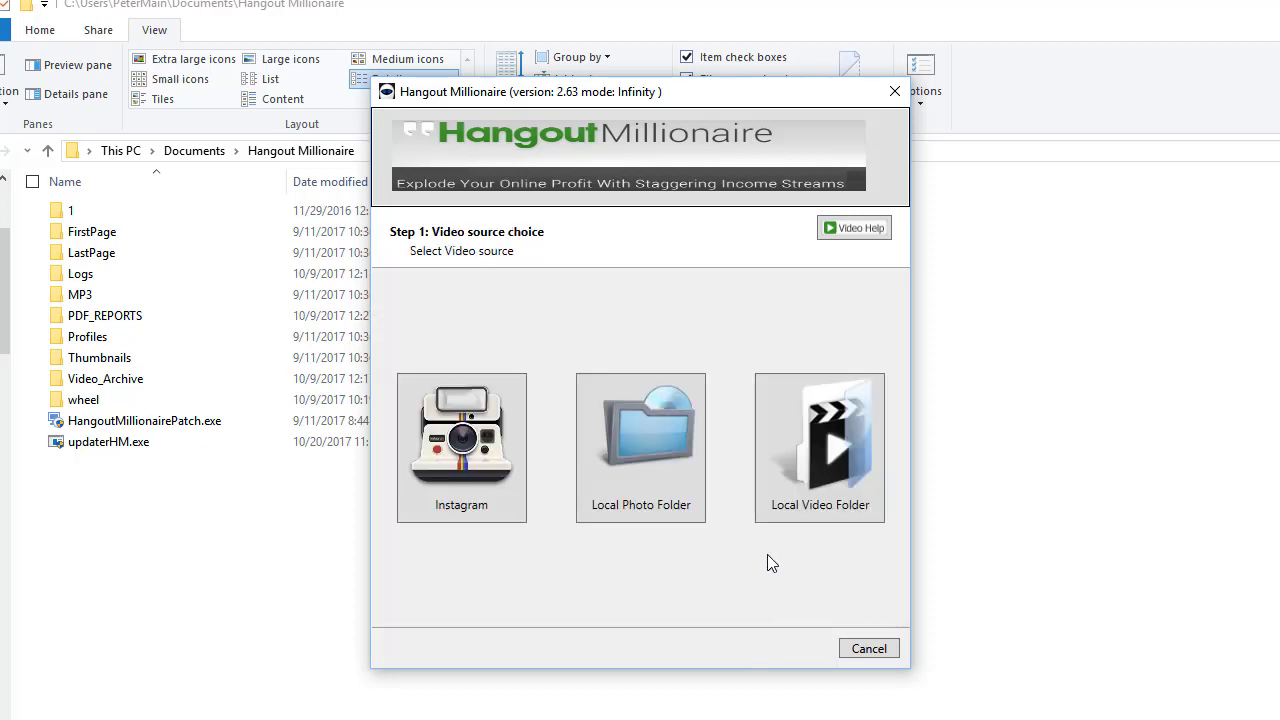
- Use a local video folder as the source, select a folder within a1 Promotions, and return to the video source choice
{"action": "left_click", "coordinate": [810, 451]}
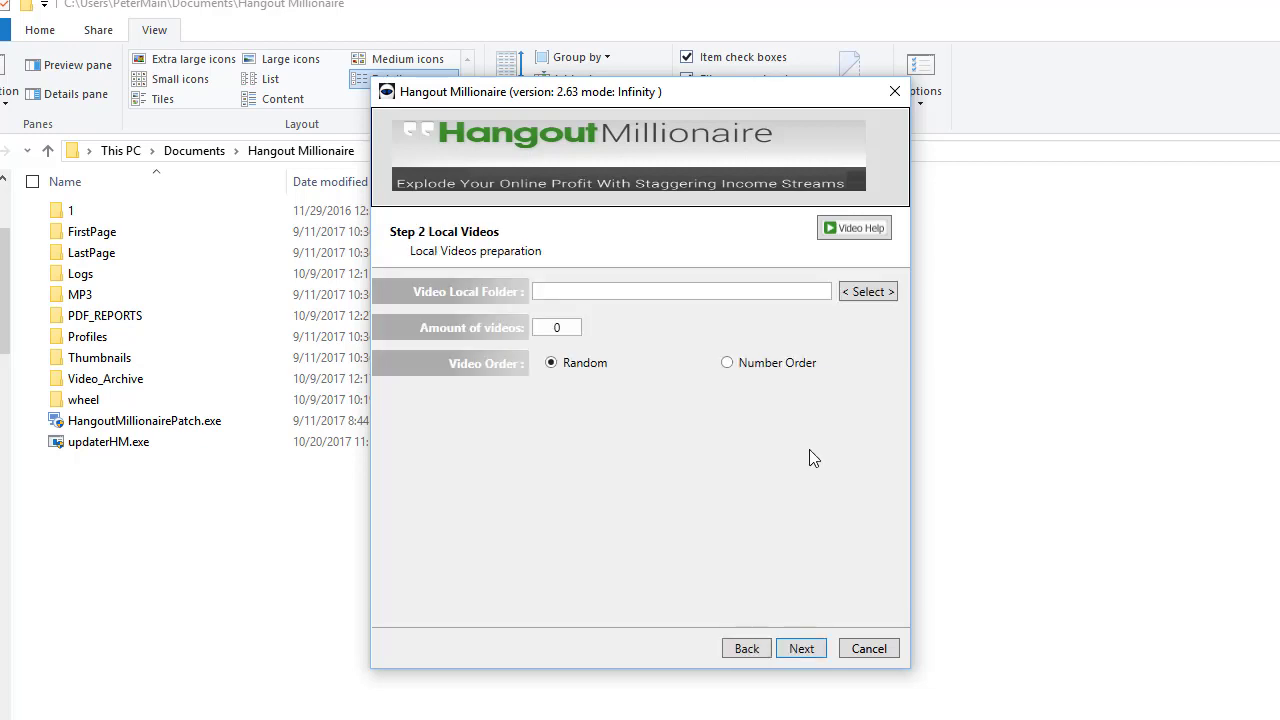
{"action": "left_click", "coordinate": [876, 292]}
{"action": "left_click", "coordinate": [866, 296]}
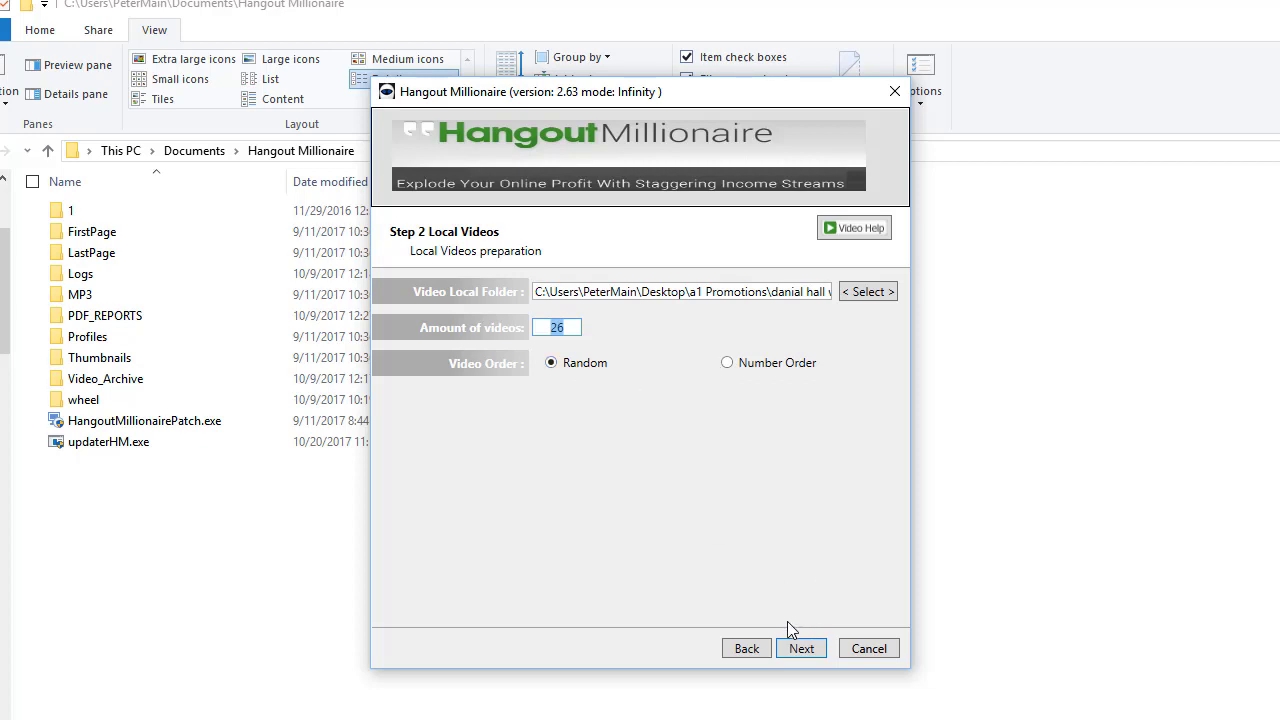
{"action": "left_click", "coordinate": [755, 652]}
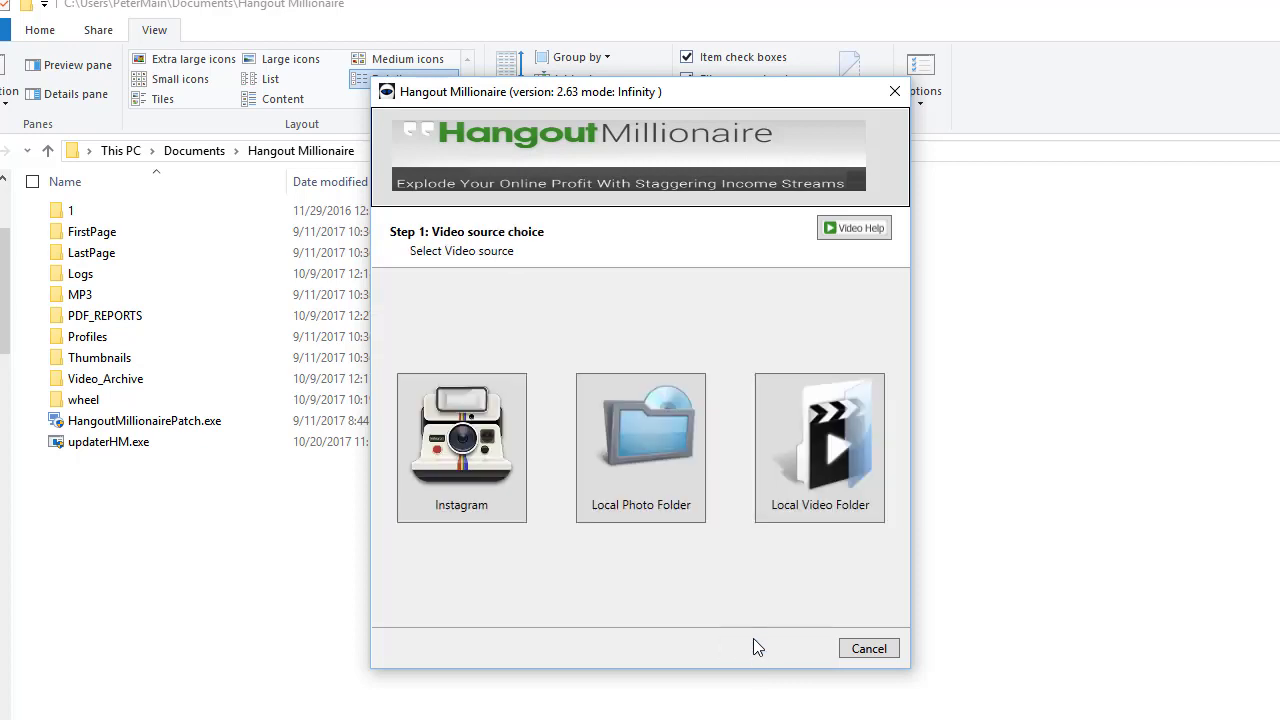
- Choose the local photo folder source again, load its images, and continue to the Global Settings step
{"action": "left_click", "coordinate": [657, 458]}
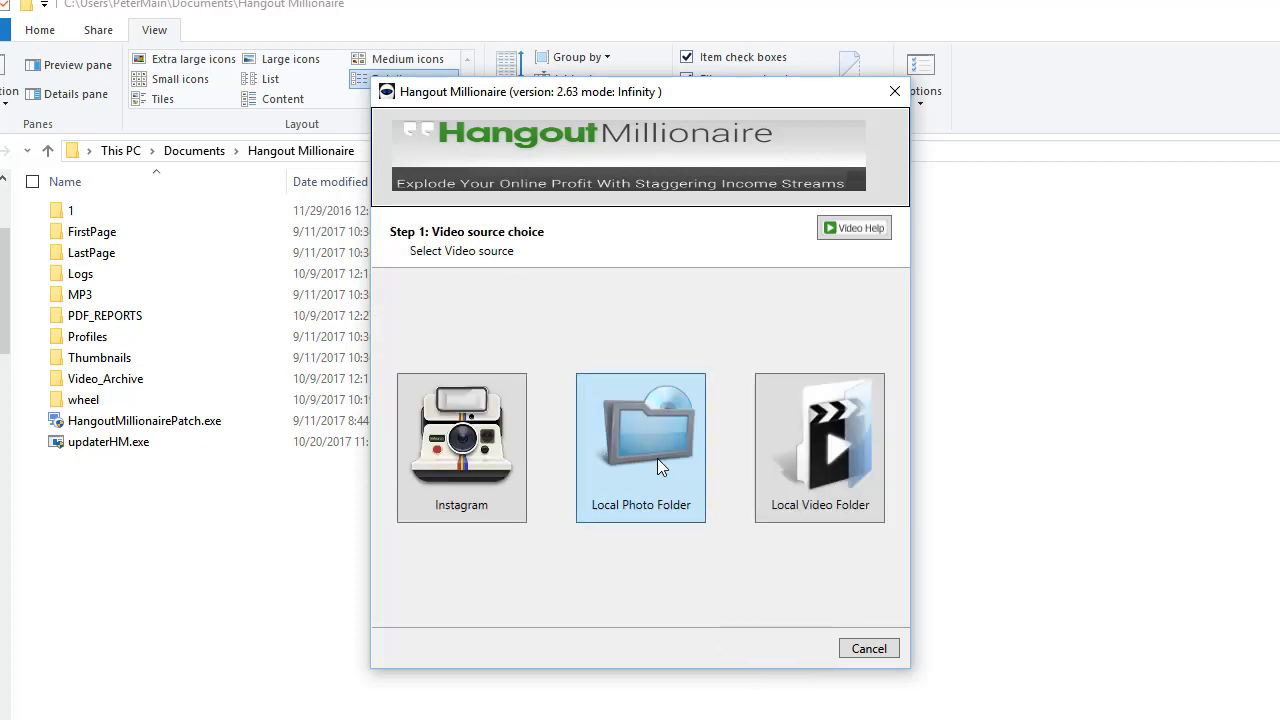
{"action": "left_click", "coordinate": [872, 292]}
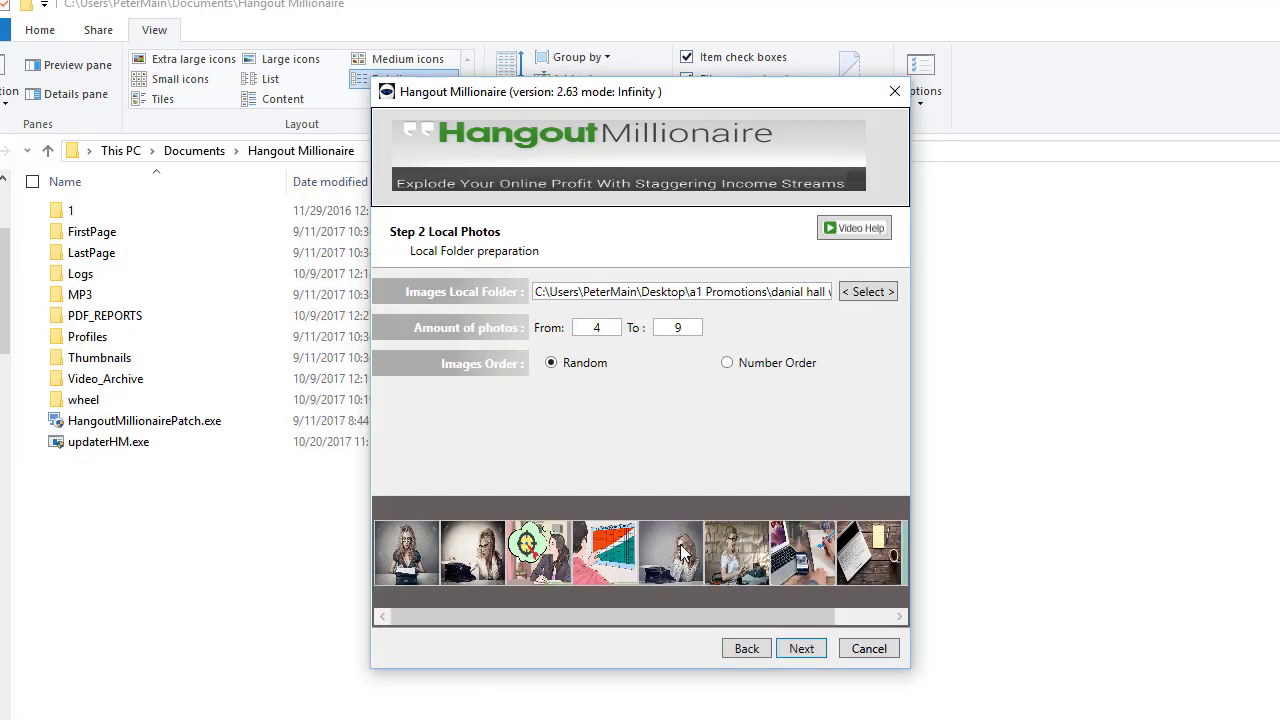
{"action": "left_click", "coordinate": [800, 649]}
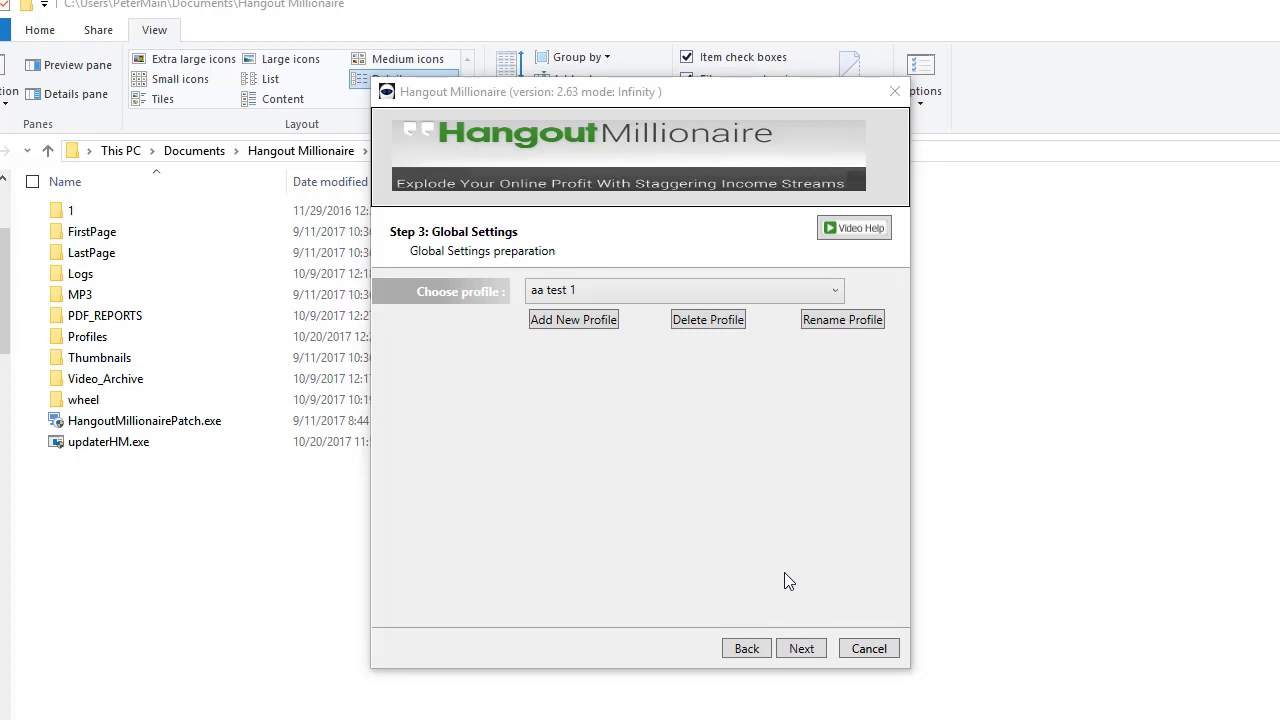
- Add a new global settings profile named Demo 1
{"action": "left_click", "coordinate": [573, 319]}
{"action": "type", "text": "DEmo 1"}
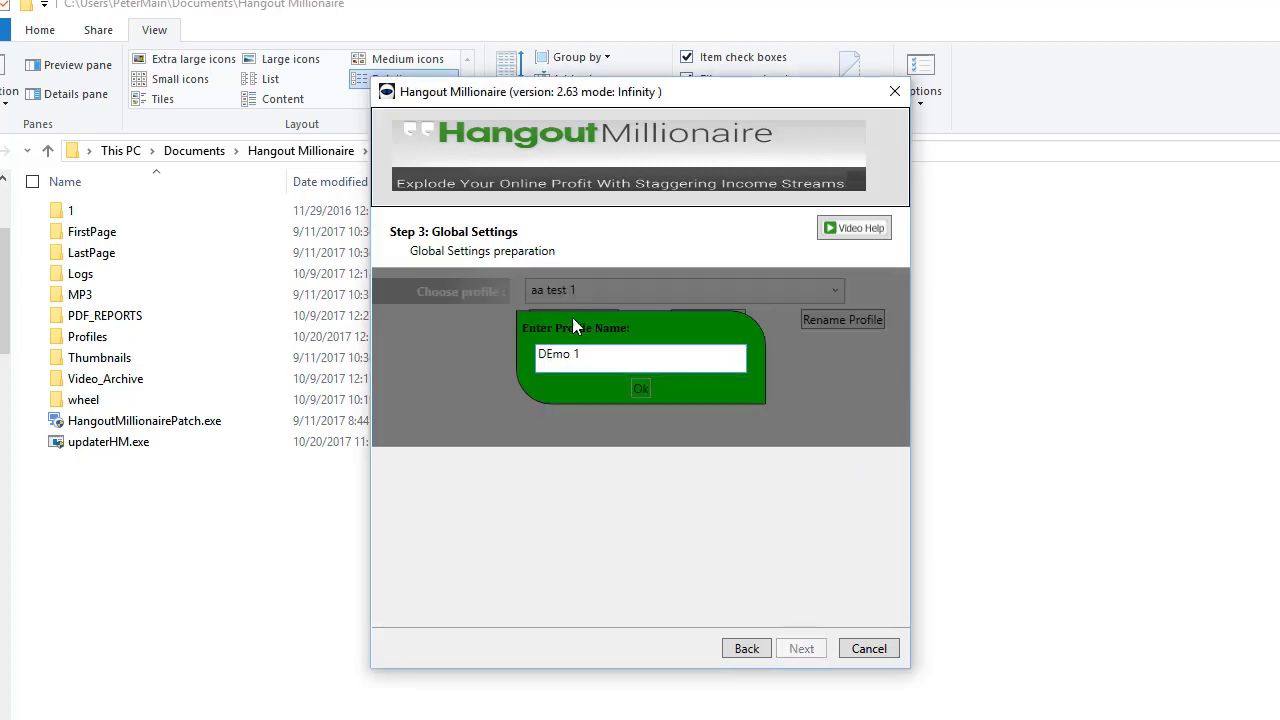
{"action": "key", "text": "BackSpace"}
{"action": "key", "text": "BackSpace"}
{"action": "key", "text": "BackSpace"}
{"action": "key", "text": "BackSpace"}
{"action": "left_click", "coordinate": [641, 390]}
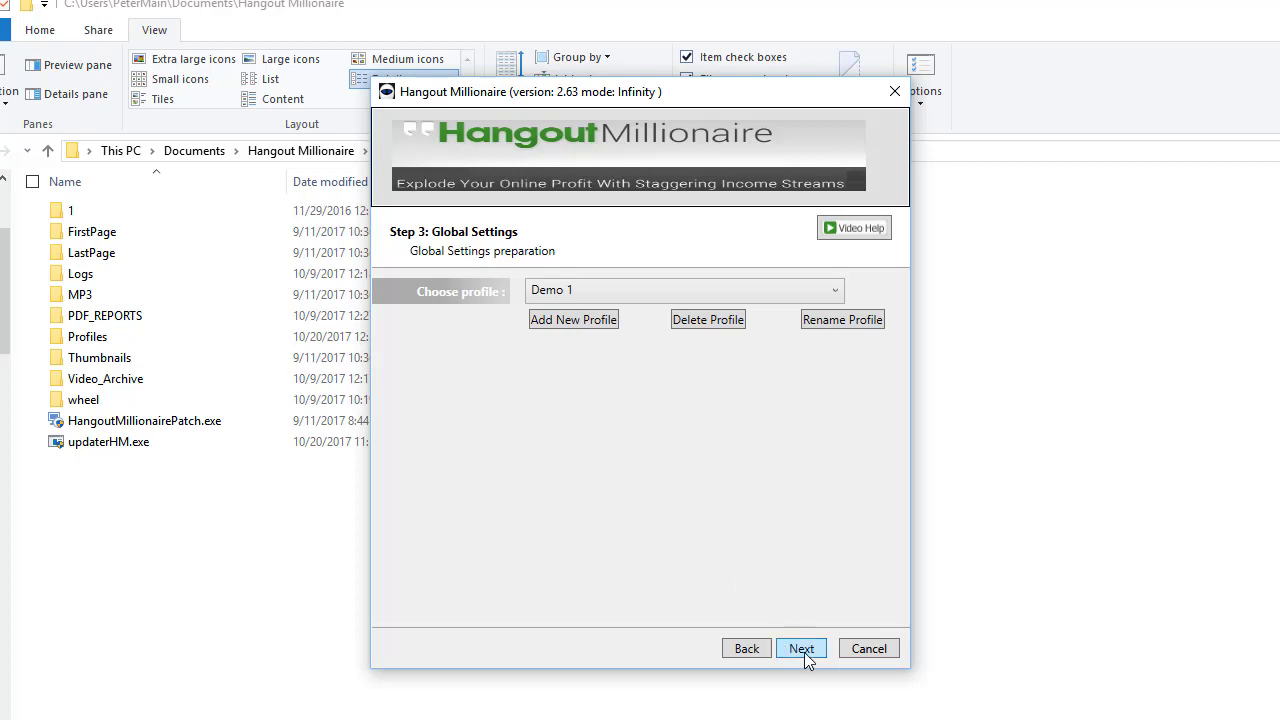
- Keep the default image directories and audio file, continue to the Accounts Settings step, and choose Youtube Live as the method
{"action": "left_click", "coordinate": [804, 652]}
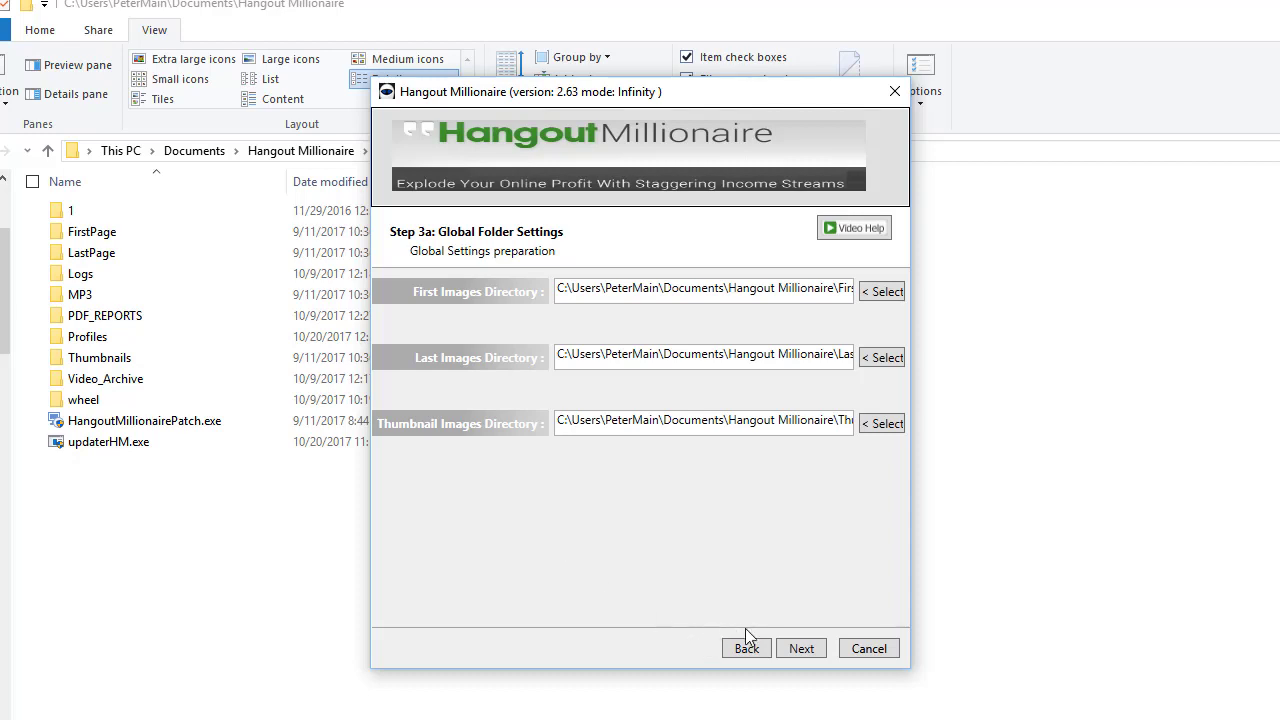
{"action": "left_click", "coordinate": [811, 649]}
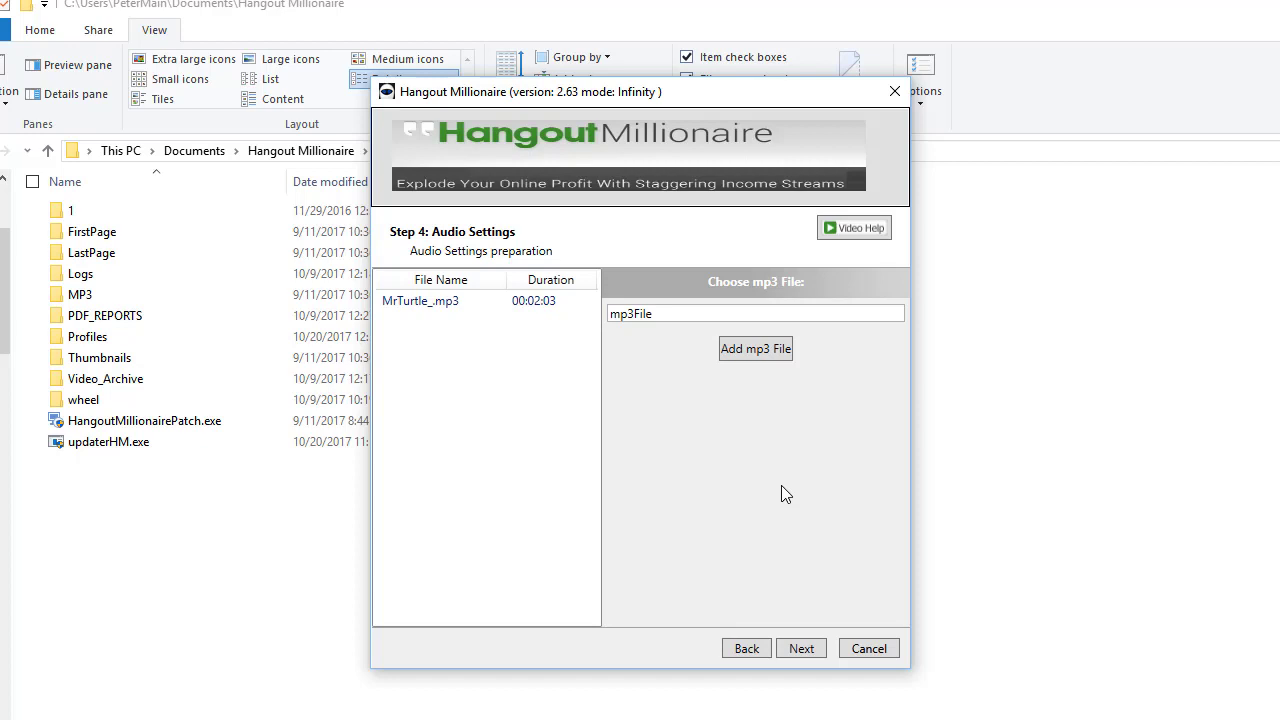
{"action": "left_click", "coordinate": [800, 649]}
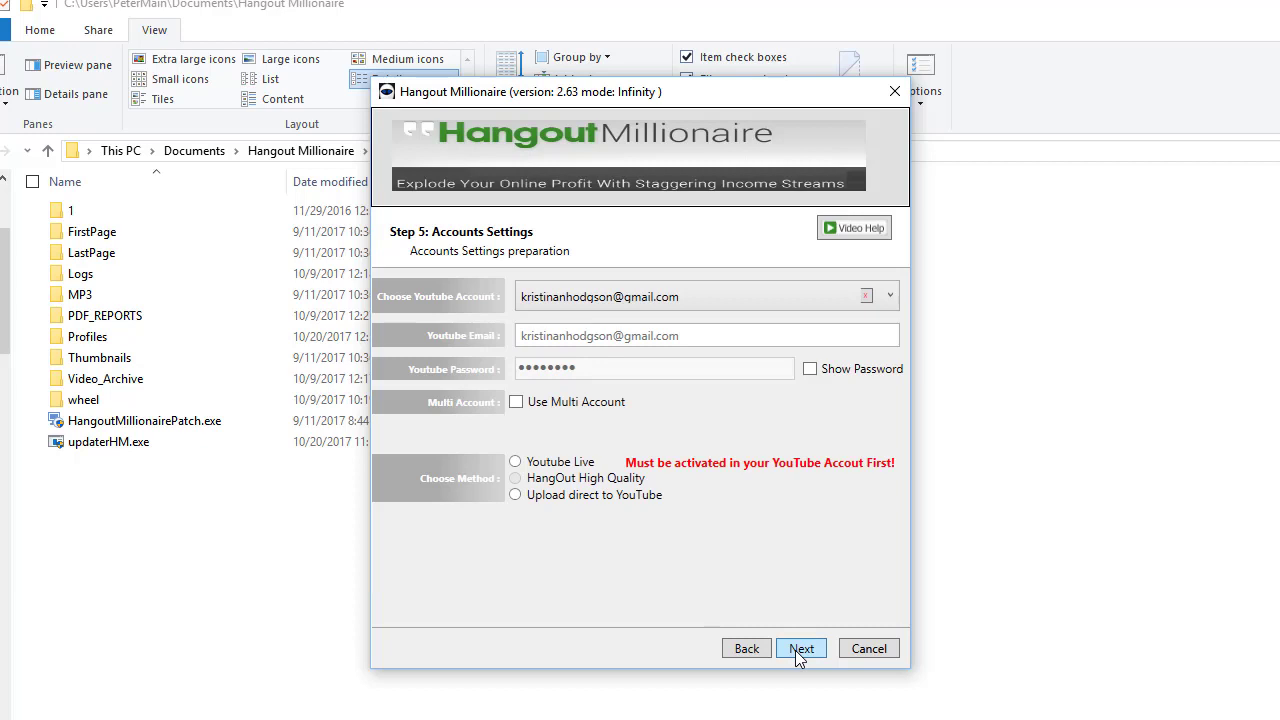
{"action": "left_click", "coordinate": [513, 463]}
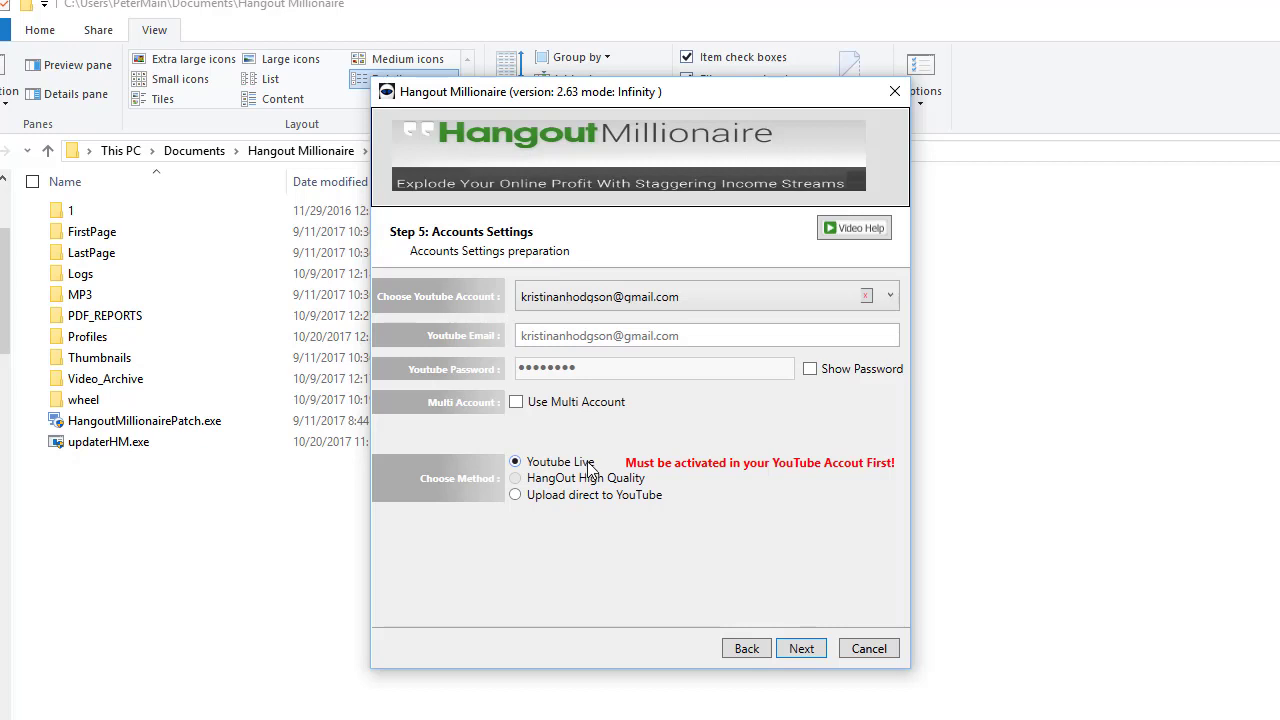
{"action": "left_click", "coordinate": [657, 297]}
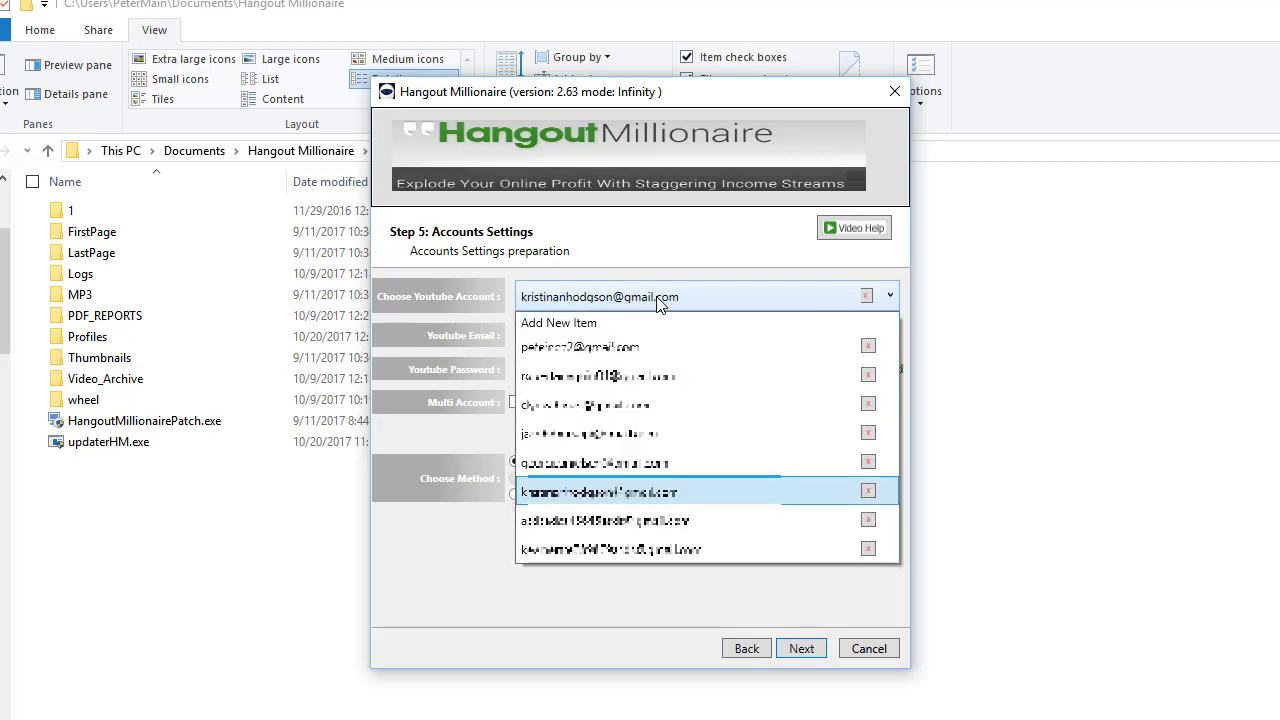
{"action": "left_click", "coordinate": [627, 323]}
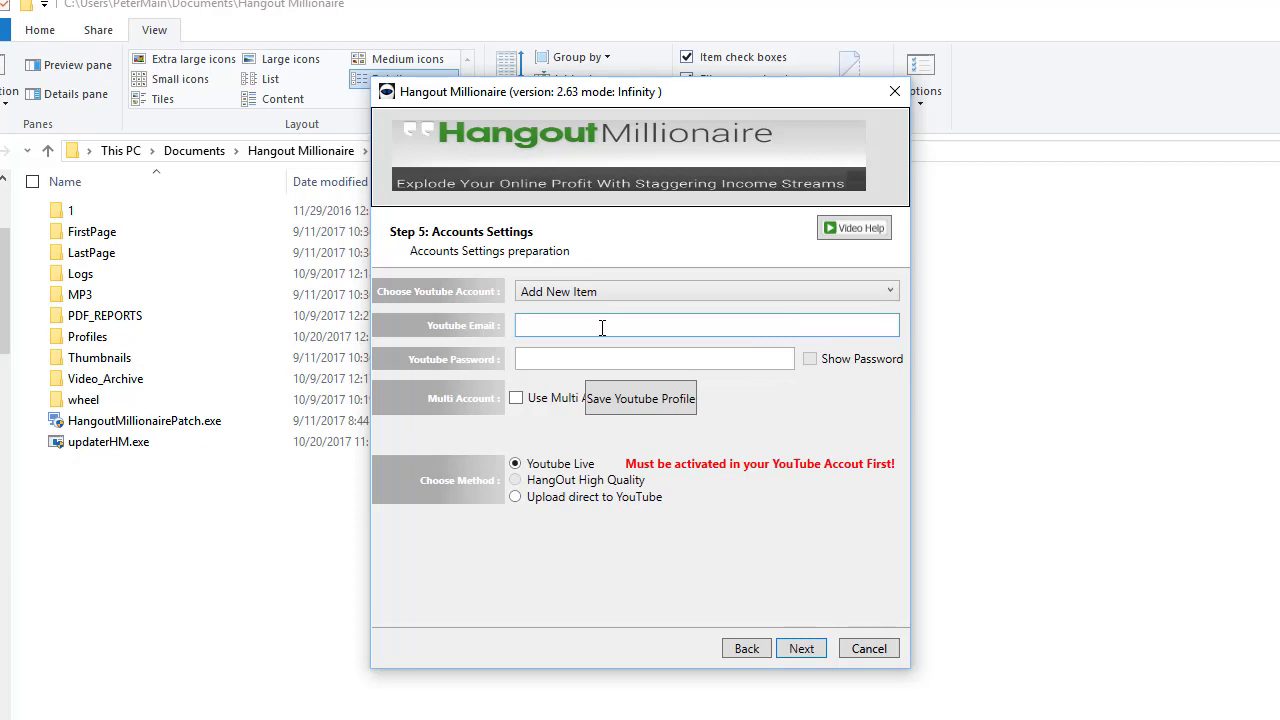
{"action": "left_click", "coordinate": [537, 365]}
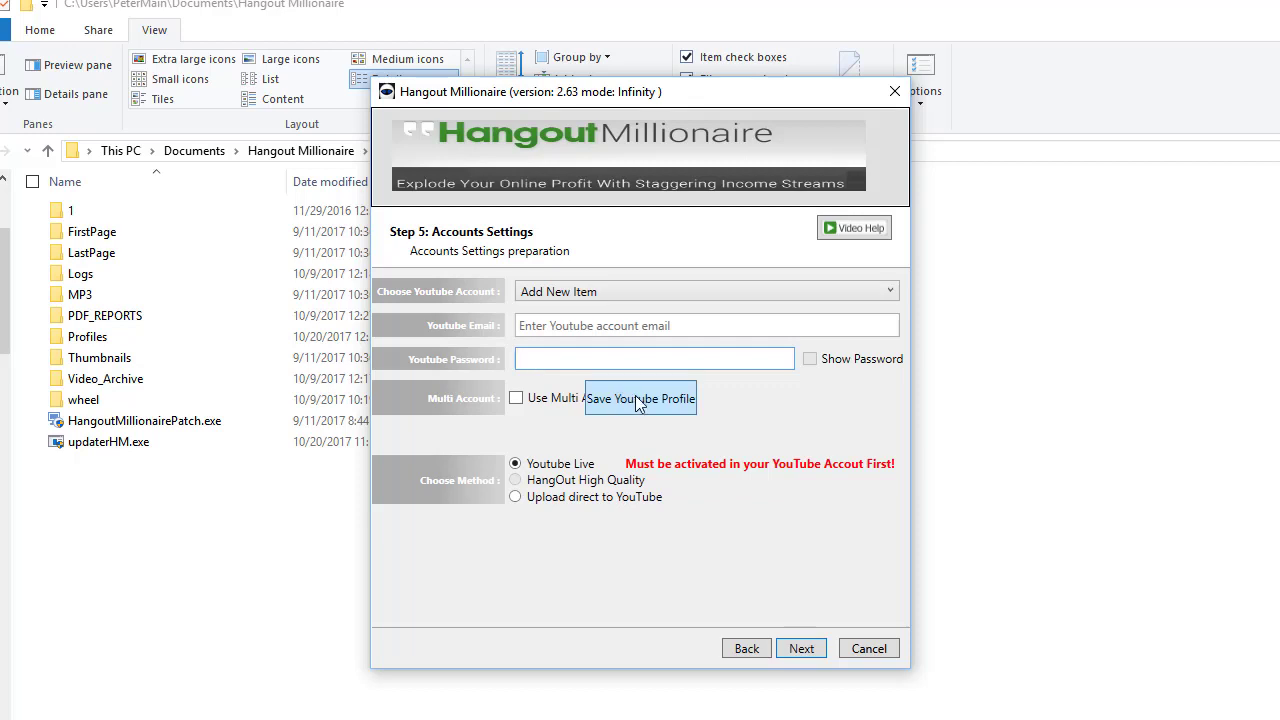
- Select the first saved YouTube account, turn on multi-account use, and bring the Multi Account dialog fully into view
{"action": "left_click", "coordinate": [648, 291]}
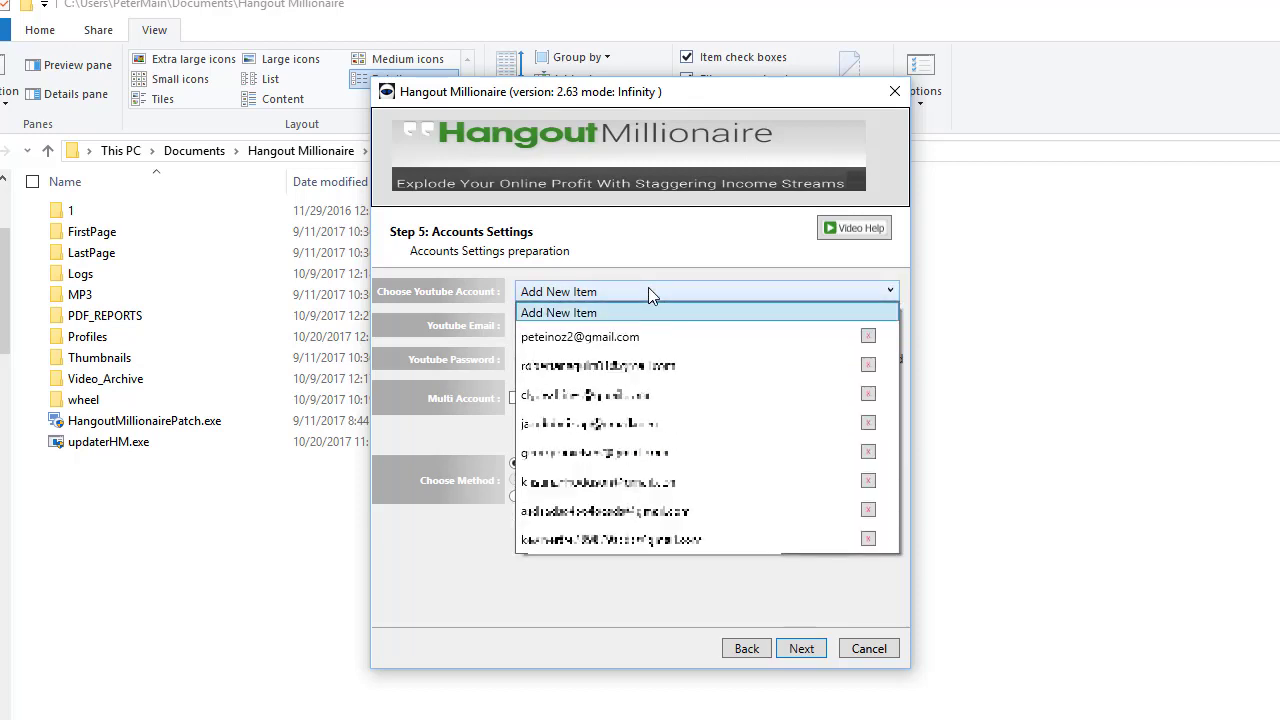
{"action": "left_click", "coordinate": [624, 338]}
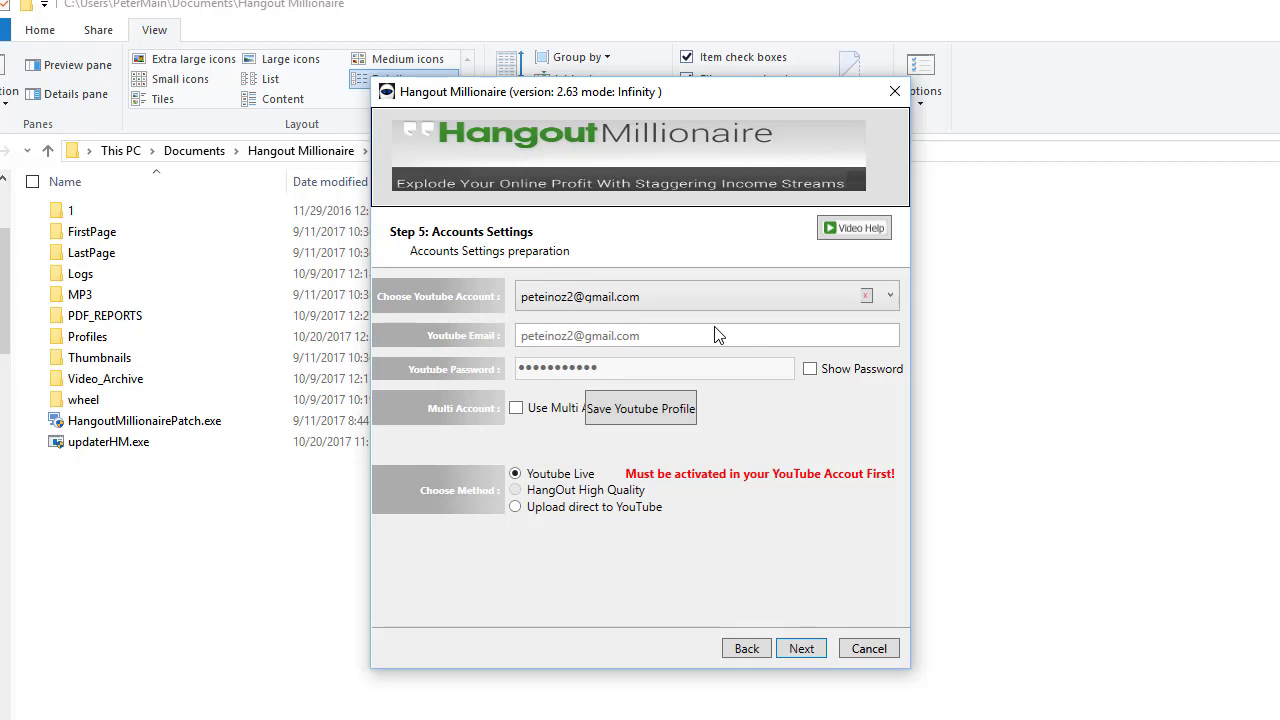
{"action": "left_click", "coordinate": [517, 410]}
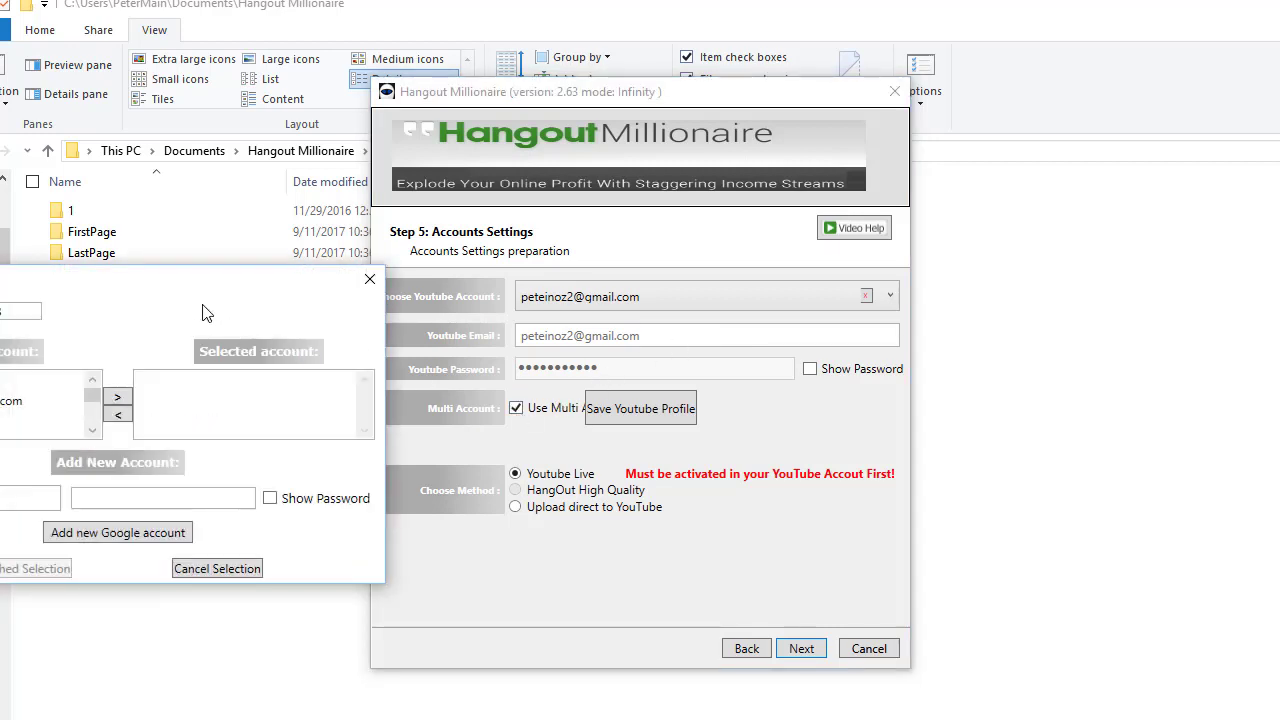
{"action": "left_click_drag", "start_coordinate": [193, 292], "coordinate": [757, 300]}
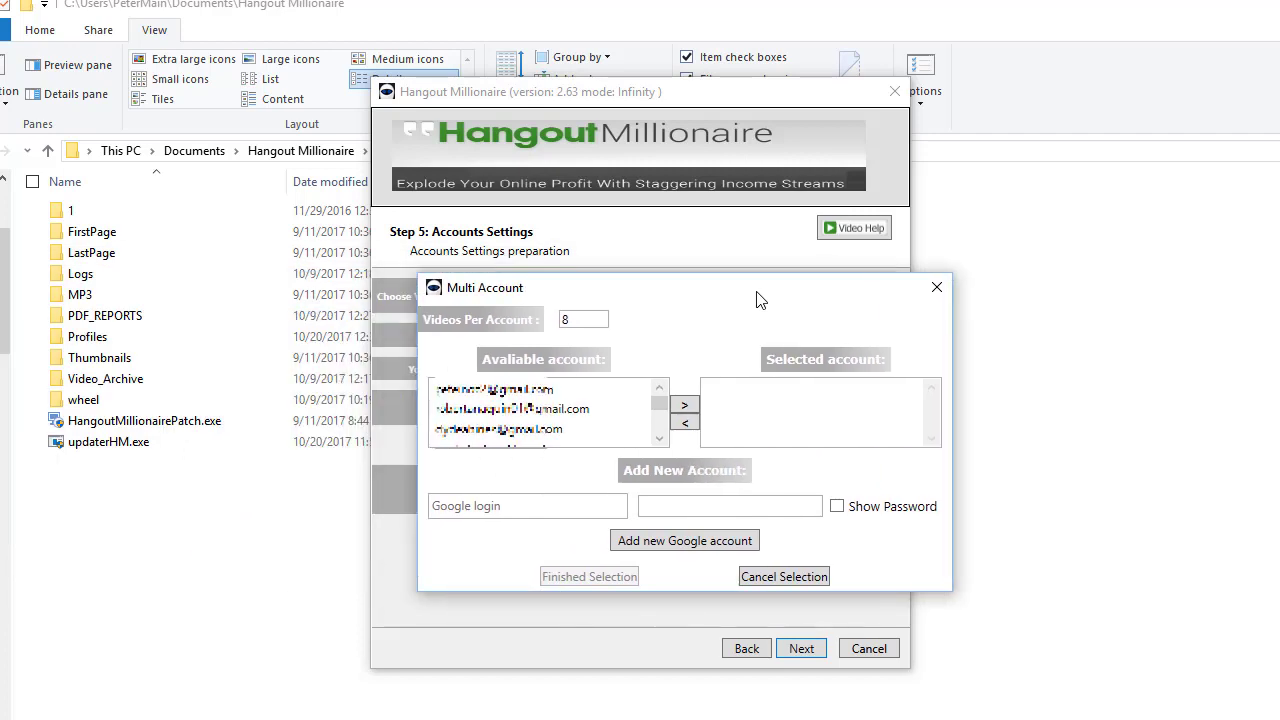
{"action": "left_click", "coordinate": [550, 505]}
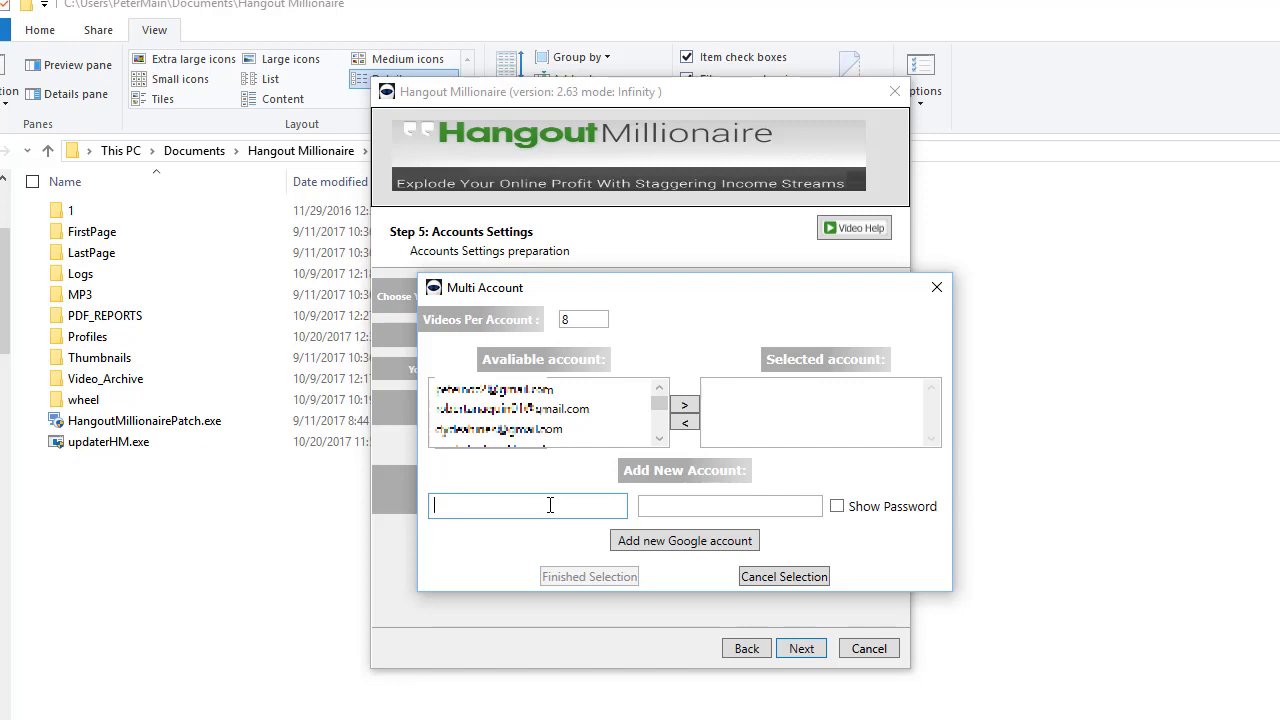
{"action": "left_click", "coordinate": [729, 507]}
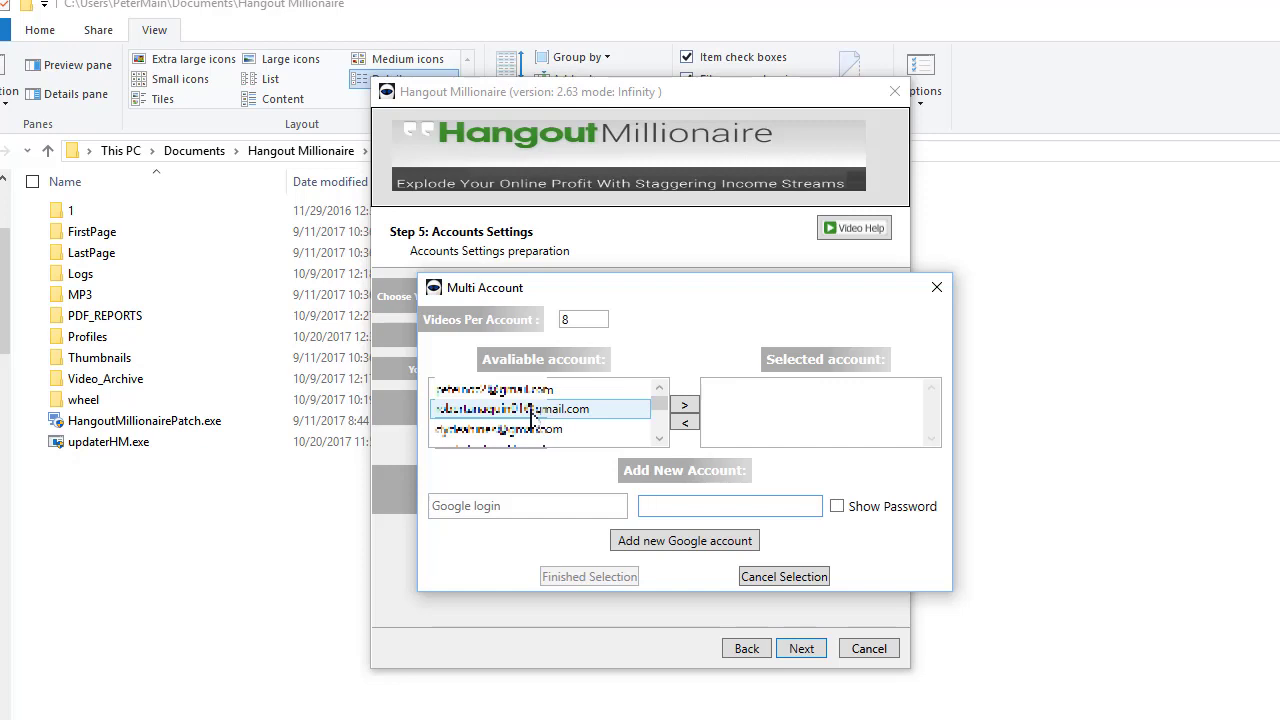
{"action": "double_click", "coordinate": [586, 318]}
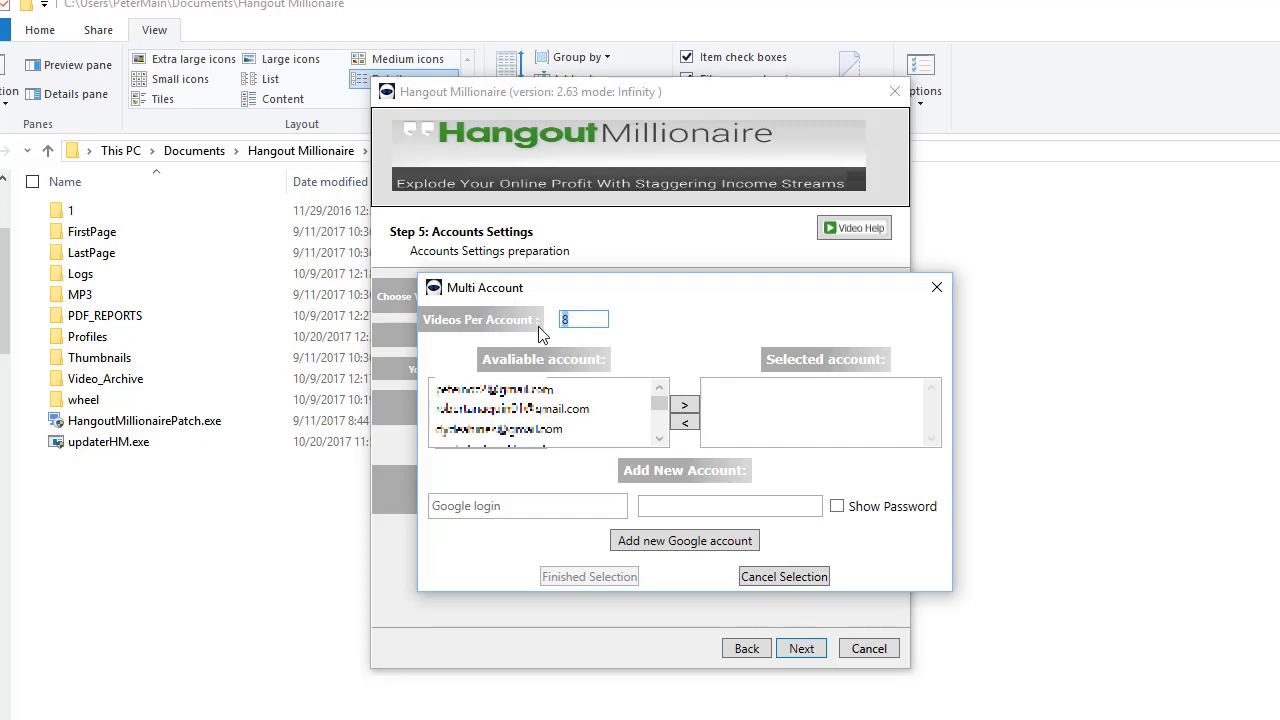
- Add the first, third, fourth and fifth available accounts to the selected accounts, keep 8 videos per account, and finish the selection
{"action": "left_click", "coordinate": [516, 390]}
{"action": "double_click", "coordinate": [514, 390]}
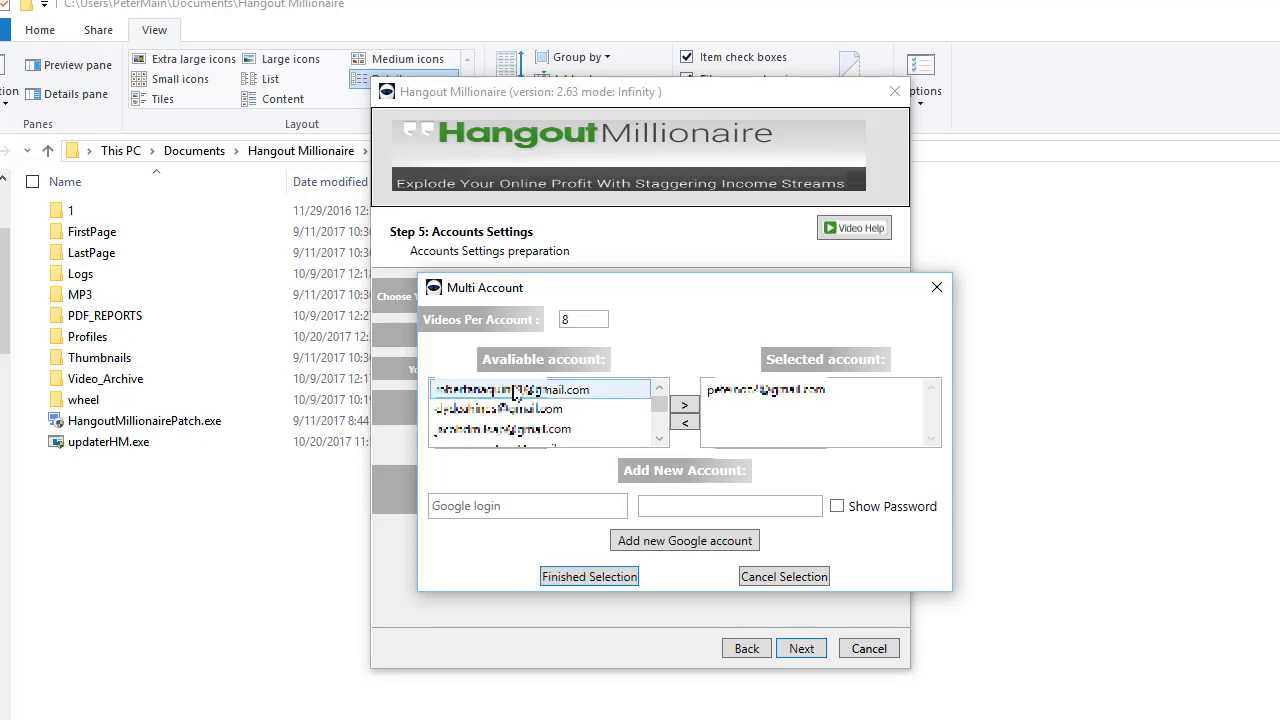
{"action": "left_click", "coordinate": [511, 410]}
{"action": "double_click", "coordinate": [511, 410]}
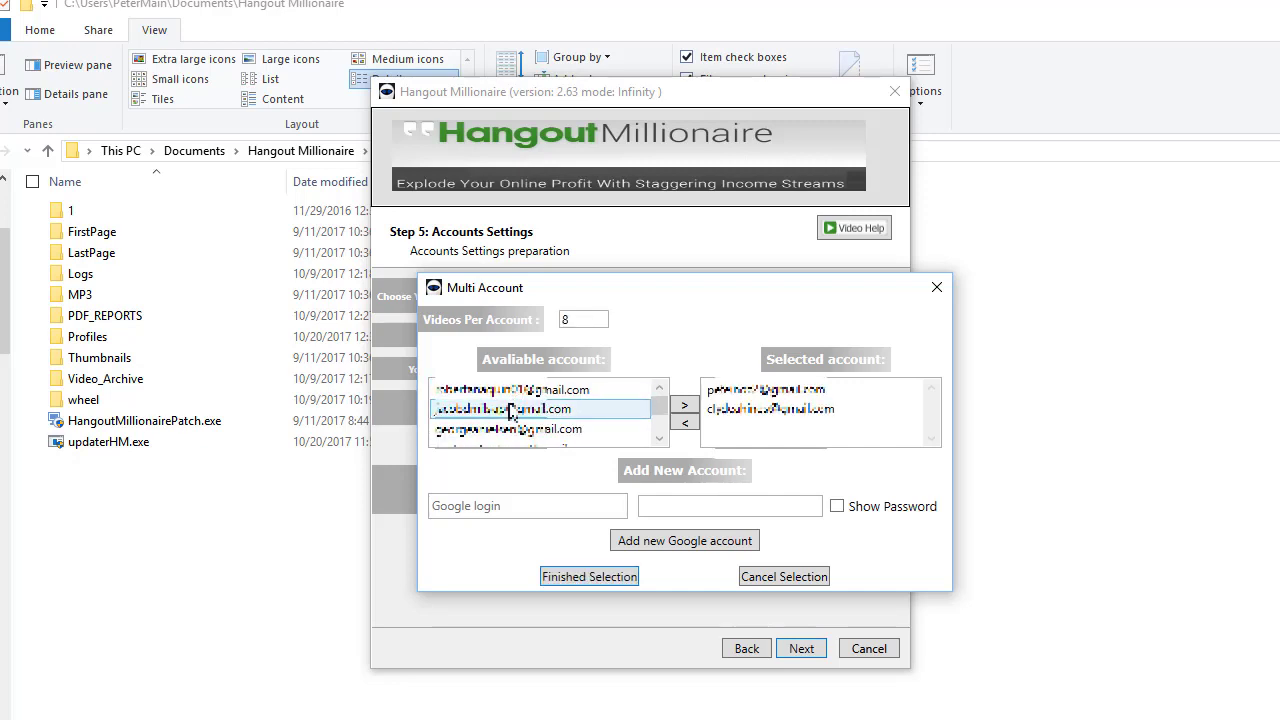
{"action": "double_click", "coordinate": [511, 410]}
{"action": "double_click", "coordinate": [511, 410]}
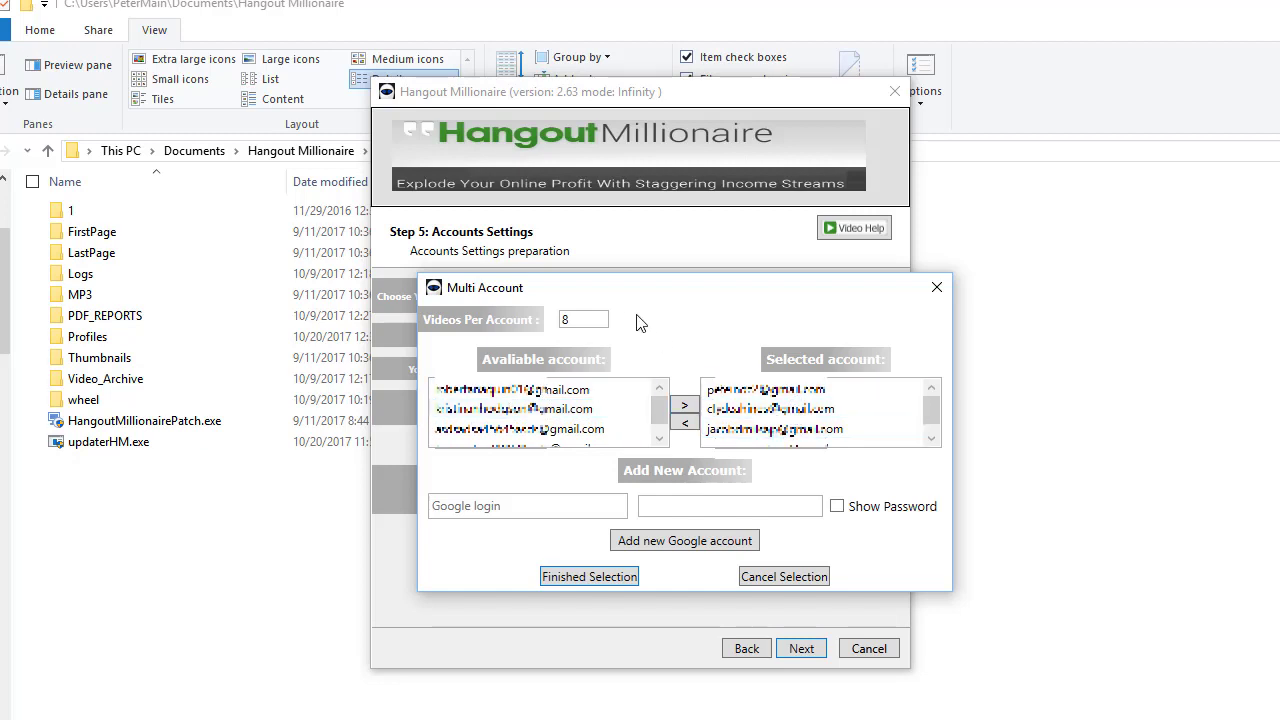
{"action": "double_click", "coordinate": [583, 320]}
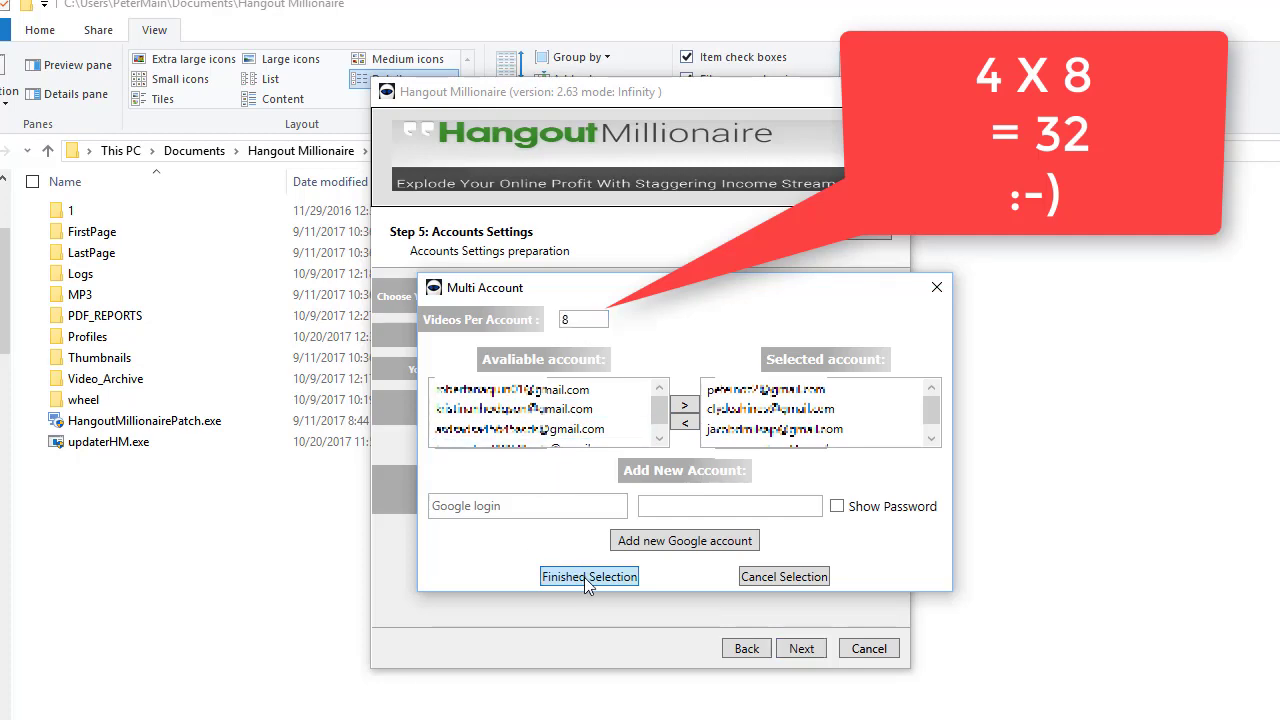
{"action": "left_click", "coordinate": [585, 577]}
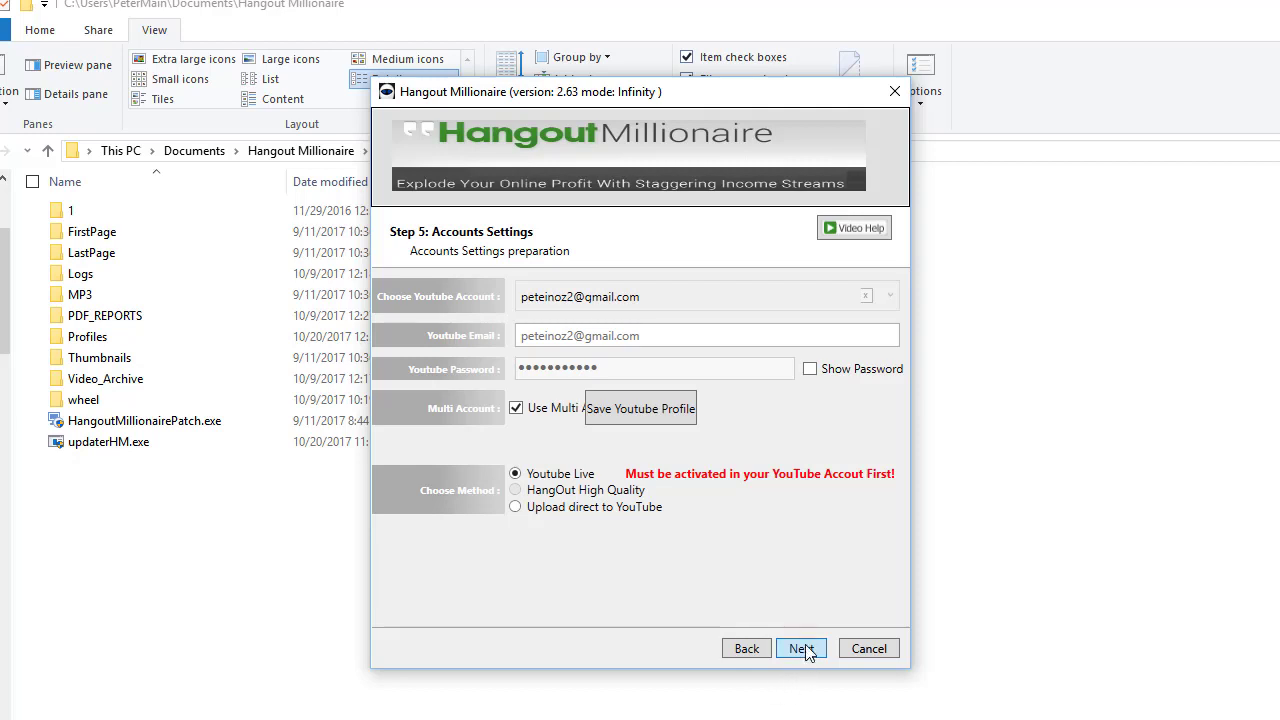
- Continue to the Video Posting Settings, open the linked coordinates finder page, and look up "gold coast australia"
{"action": "left_click", "coordinate": [802, 649]}
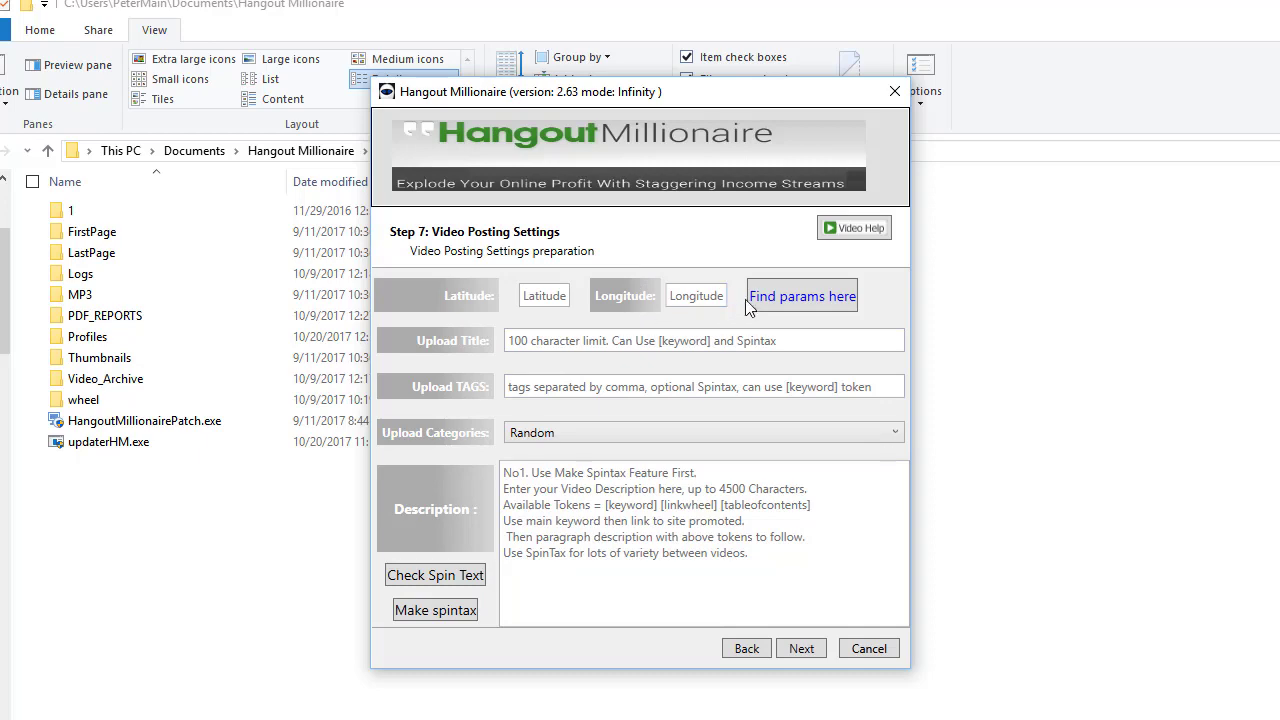
{"action": "left_click", "coordinate": [790, 300]}
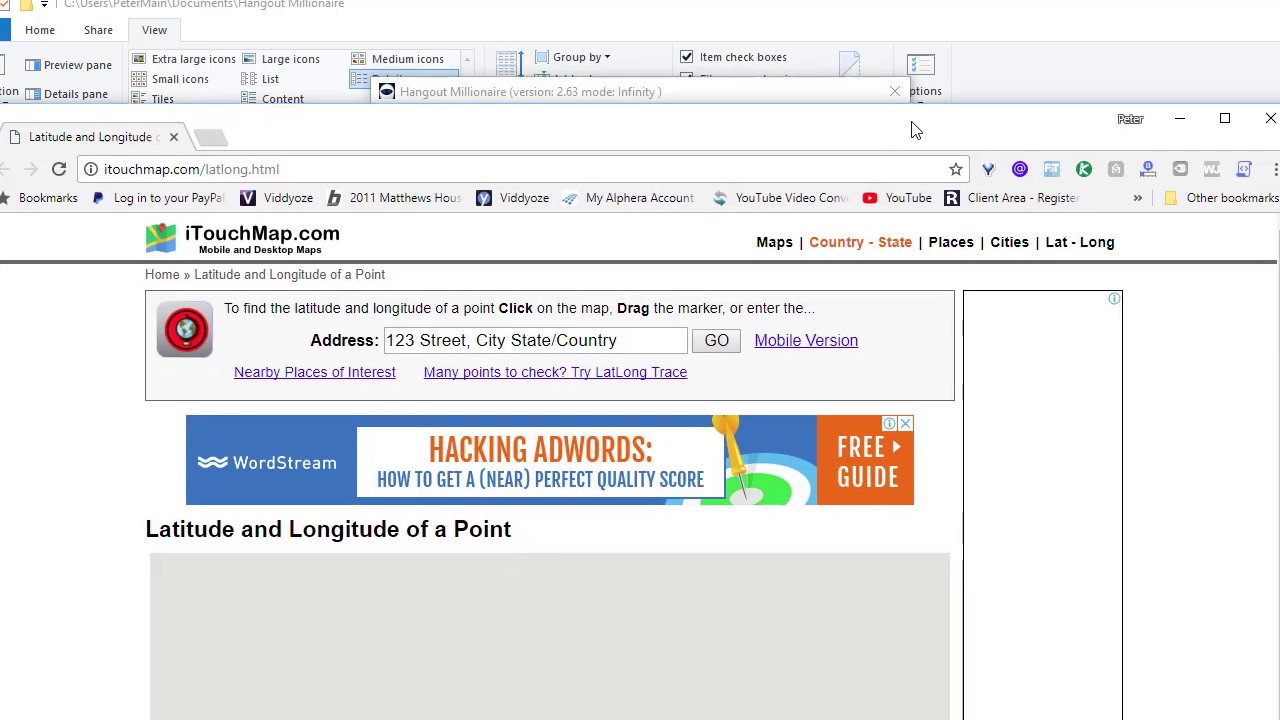
{"action": "left_click_drag", "start_coordinate": [915, 130], "coordinate": [965, 2]}
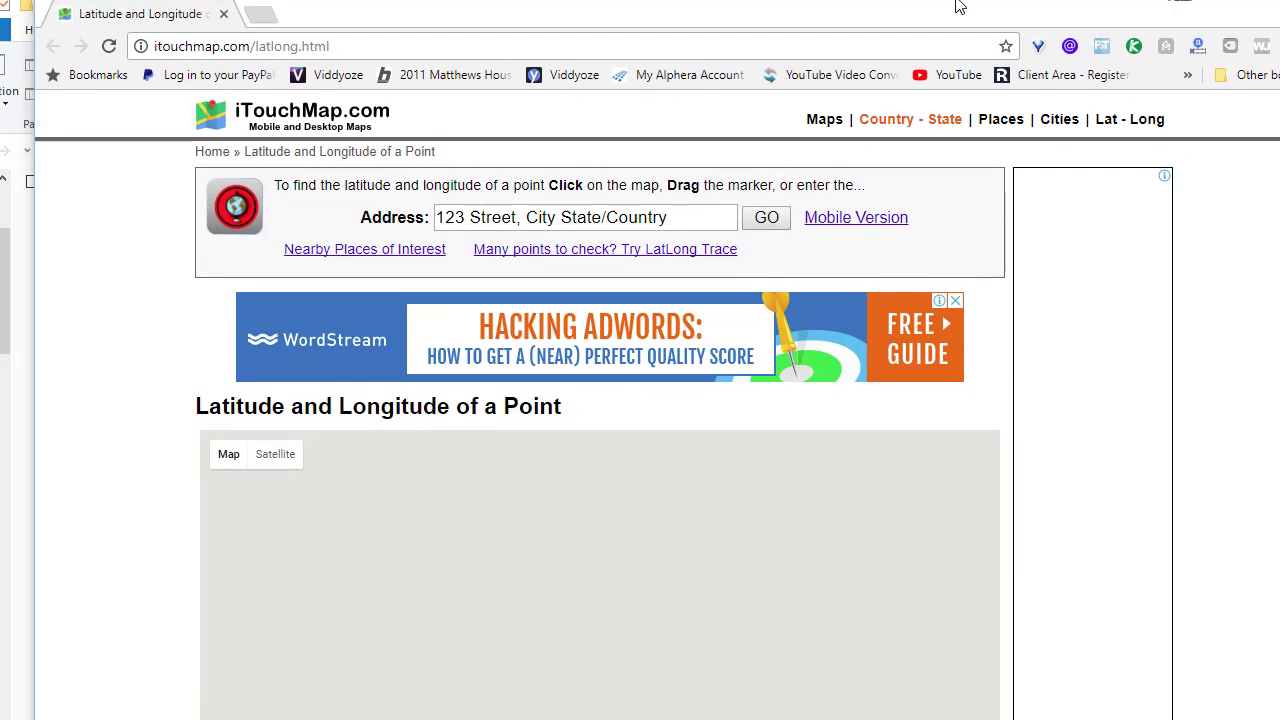
{"action": "left_click", "coordinate": [567, 212]}
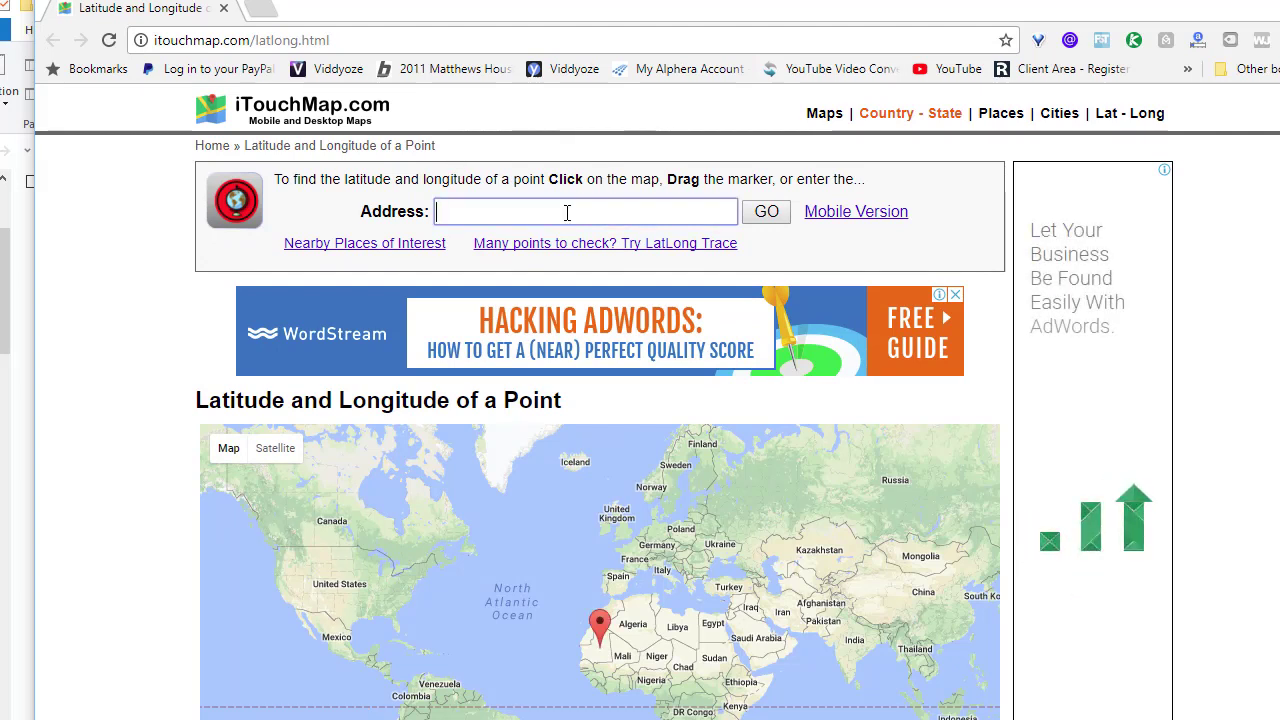
{"action": "type", "text": "gold coast "}
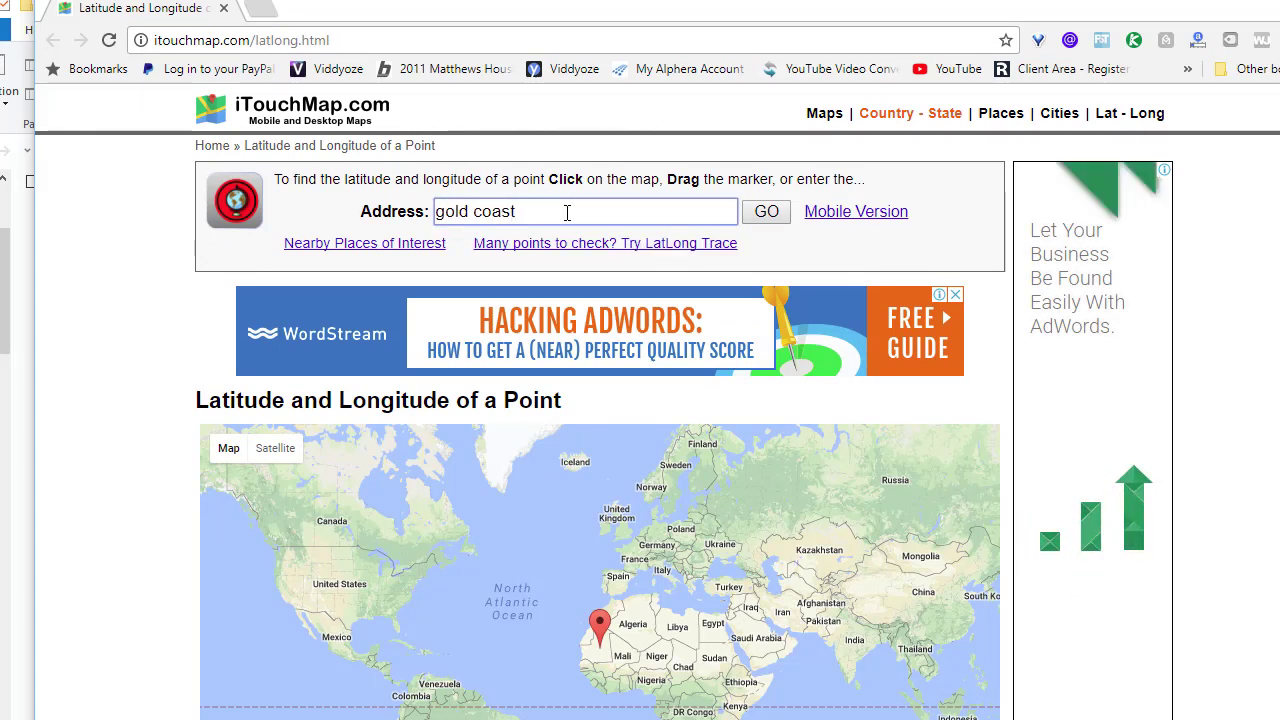
{"action": "type", "text": "australia"}
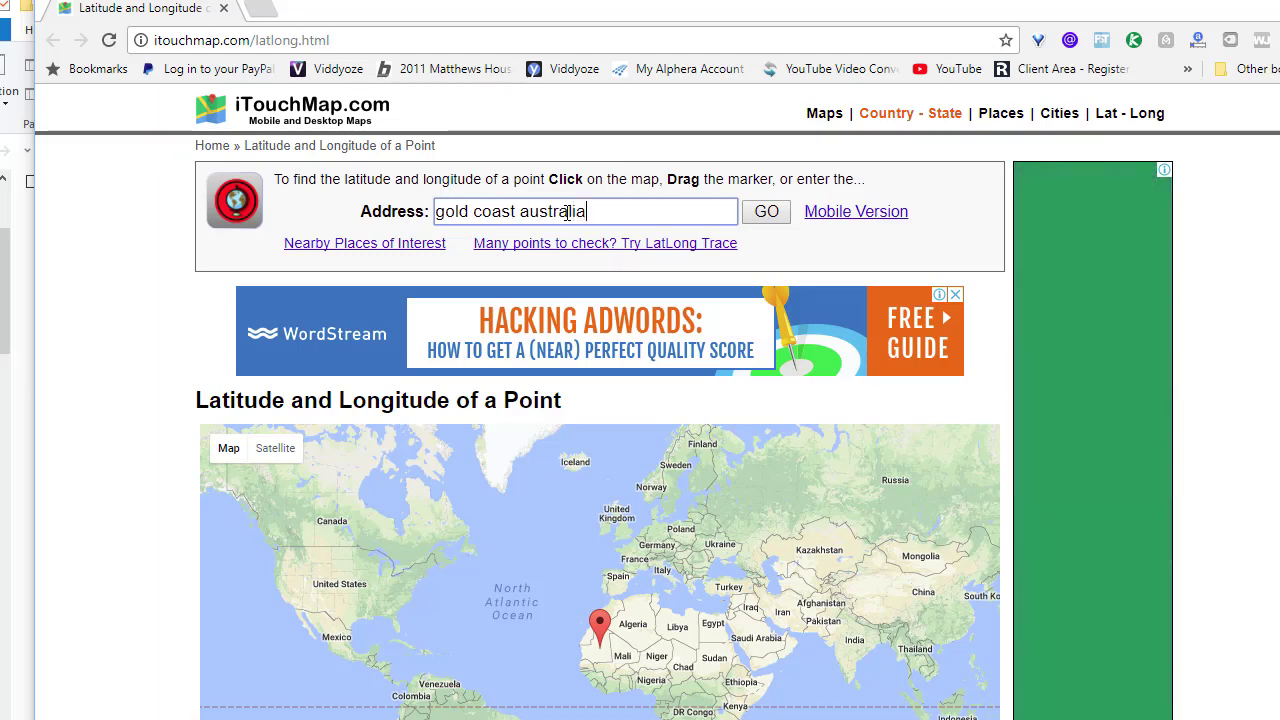
{"action": "key", "text": "Return"}
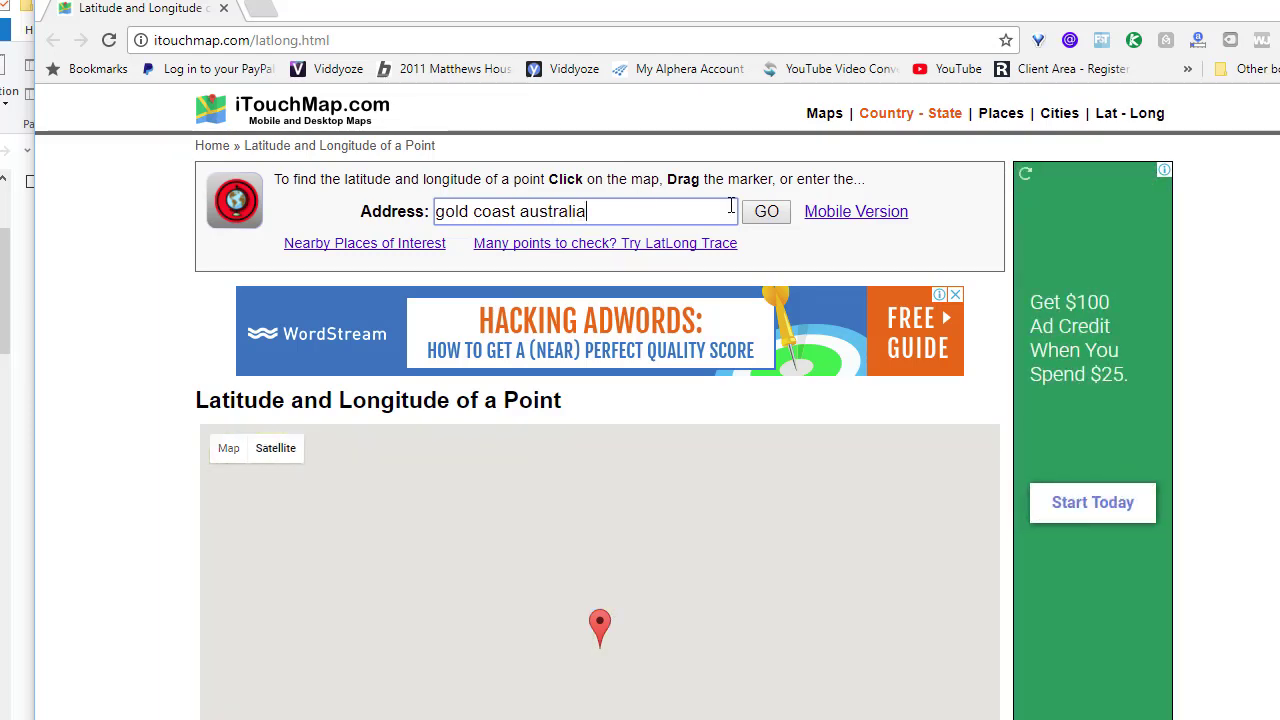
{"action": "scroll", "coordinate": [640, 400], "scroll_direction": "down", "scroll_amount": 3}
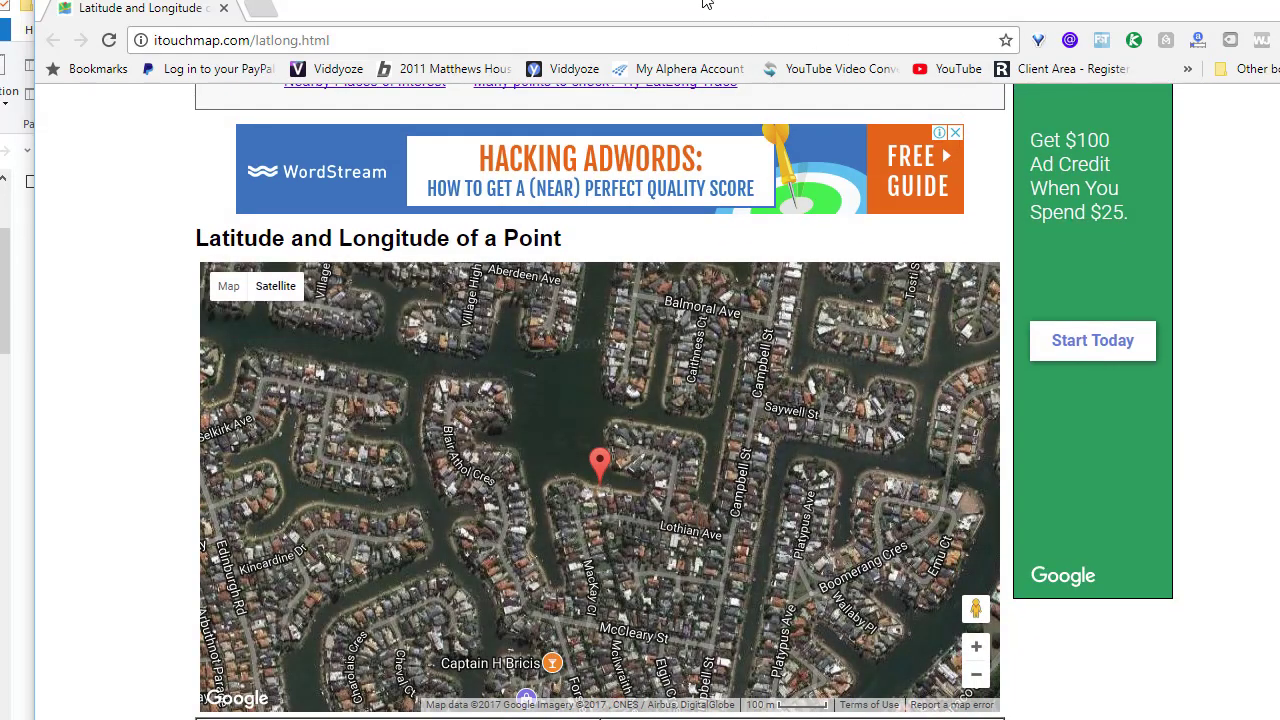
- Copy the latitude -28.016667 from the coordinates page into the Latitude field of the Video Posting Settings
{"action": "left_click_drag", "start_coordinate": [706, 2], "coordinate": [747, 0]}
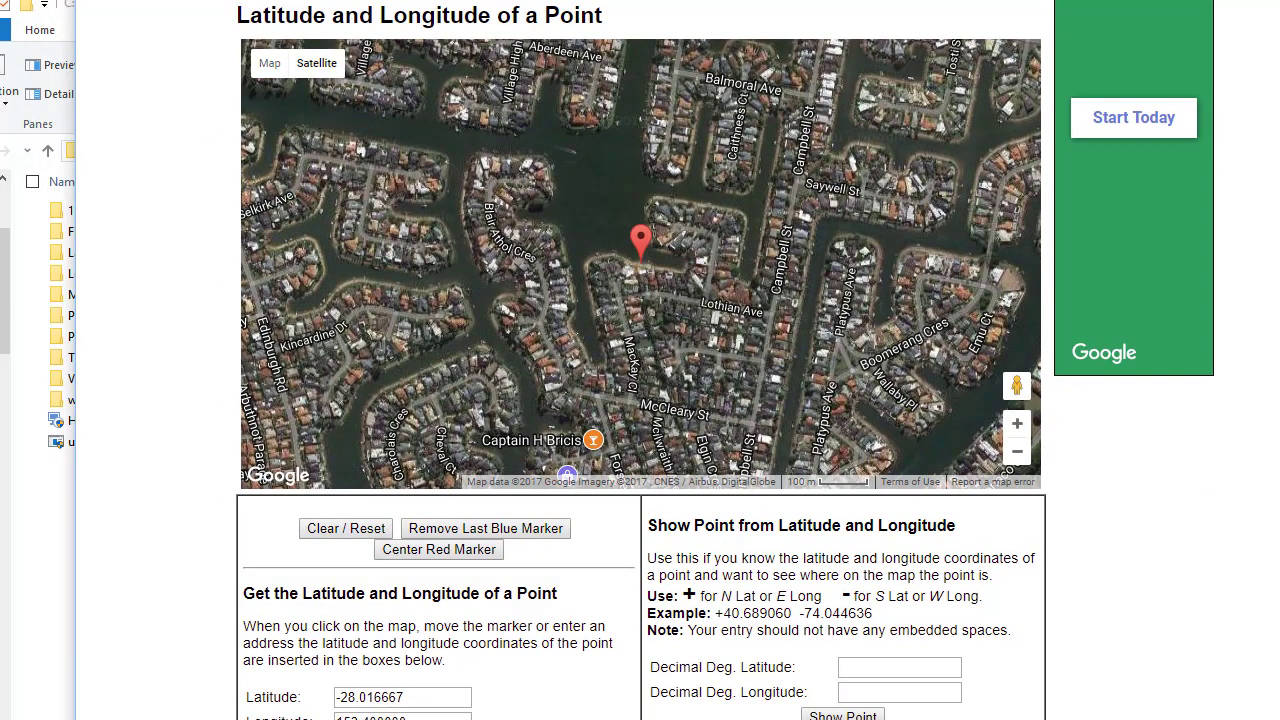
{"action": "left_click_drag", "start_coordinate": [429, 694], "coordinate": [236, 706]}
{"action": "key", "text": "ctrl+c"}
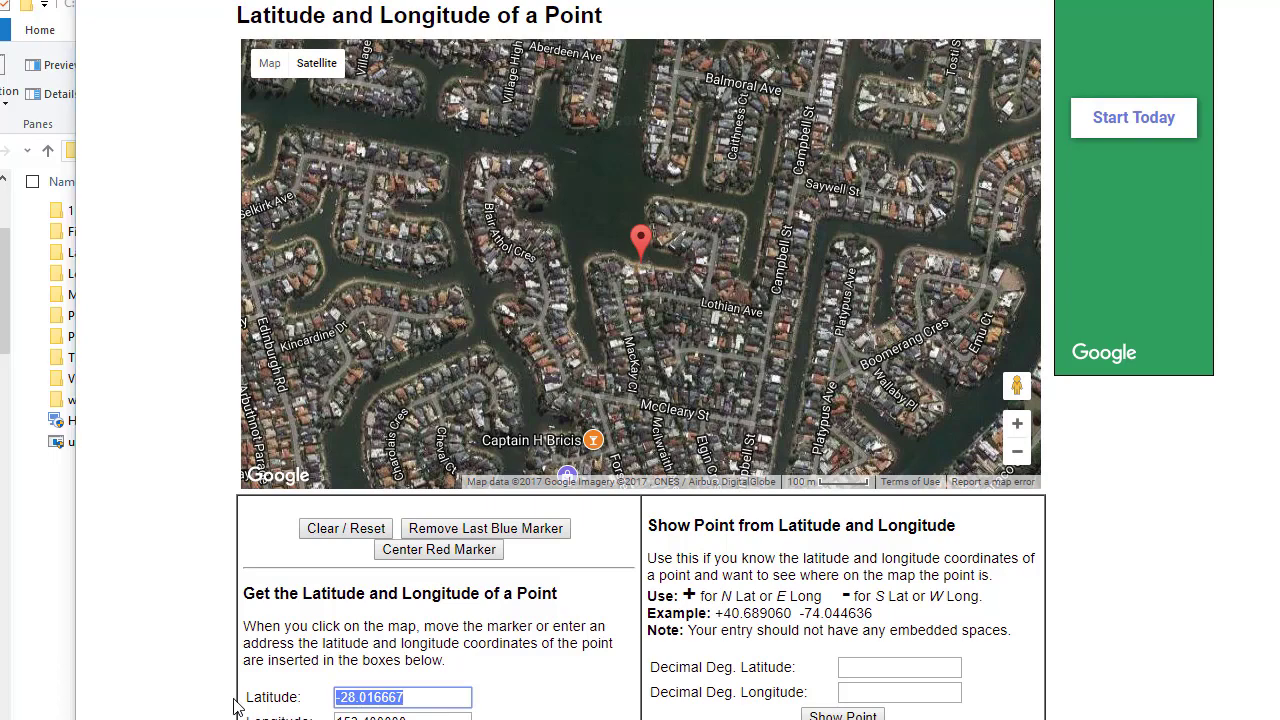
{"action": "key", "text": "alt+Tab"}
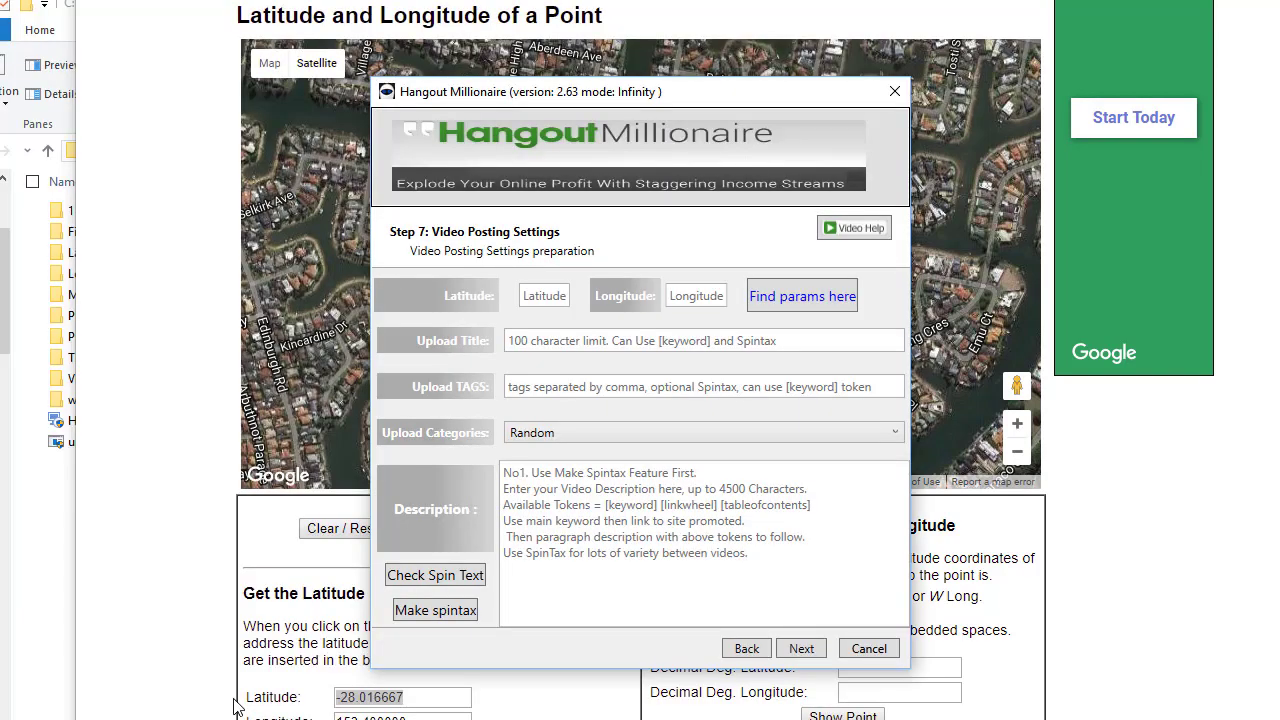
{"action": "left_click", "coordinate": [543, 298]}
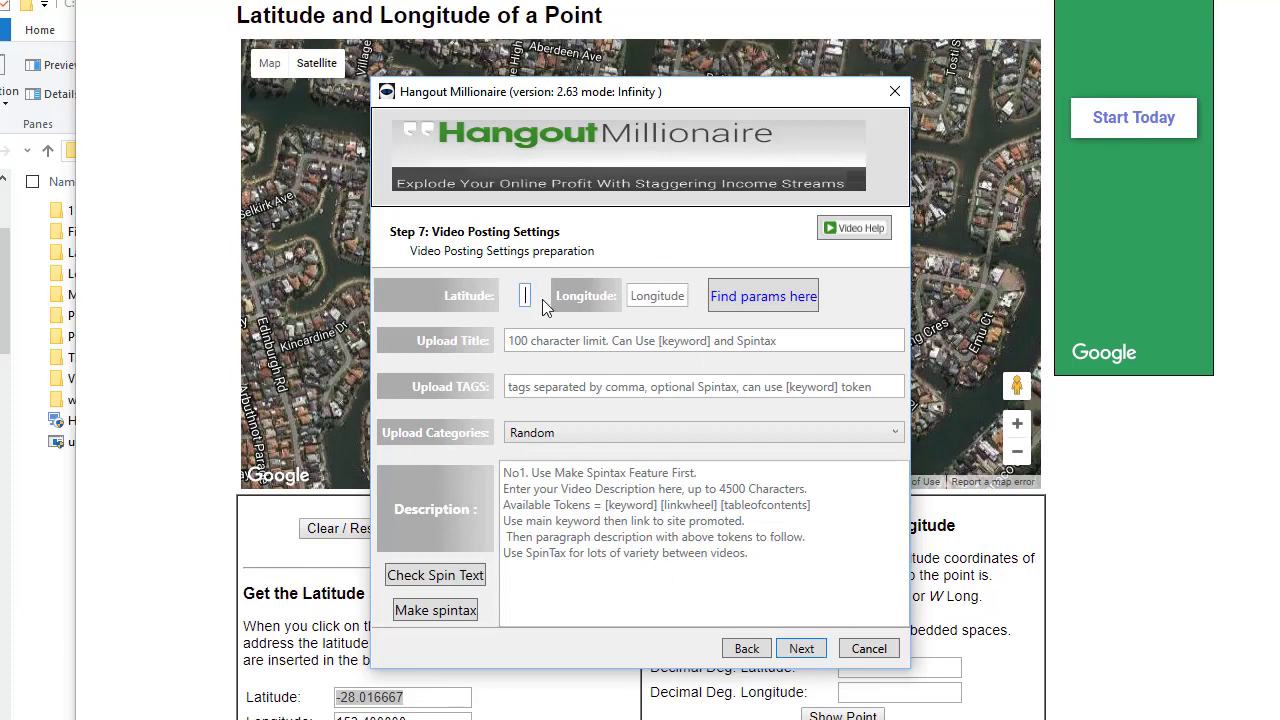
{"action": "key", "text": "ctrl+v"}
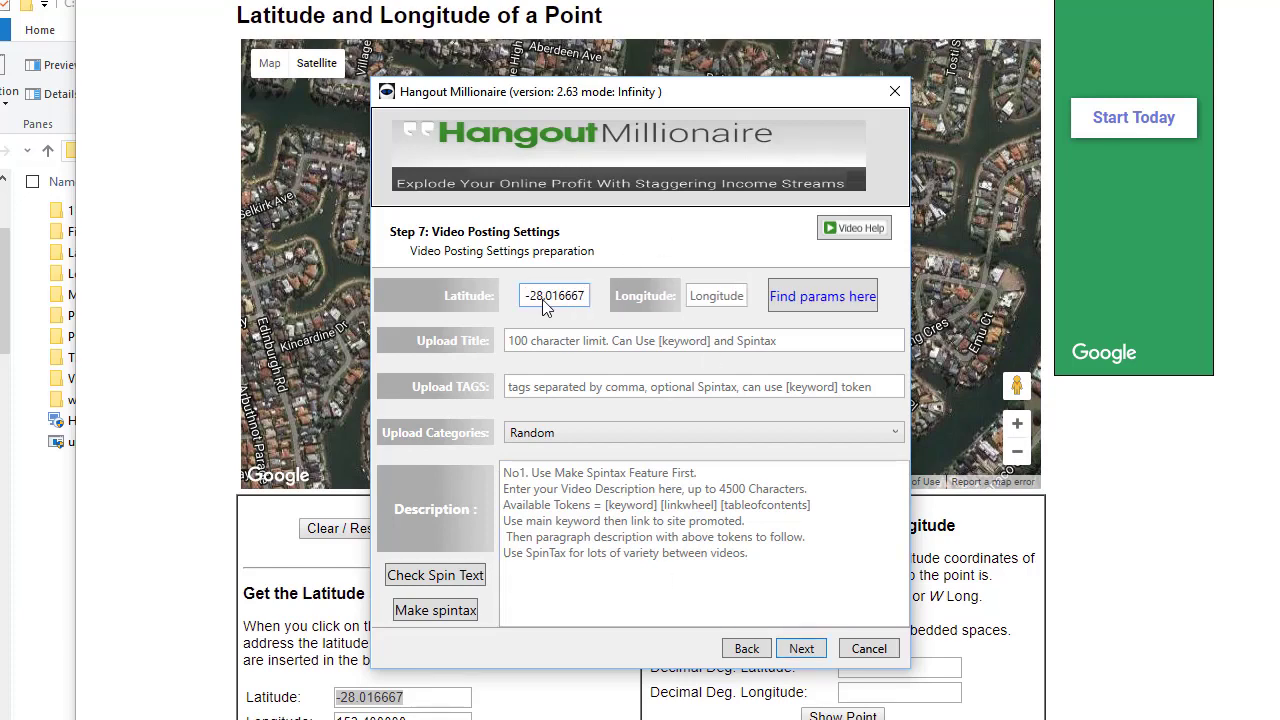
- Copy the longitude 153.400000 from the coordinates page into the Longitude field and keep the upload category on Random
{"action": "double_click", "coordinate": [411, 718]}
{"action": "key", "text": "ctrl+c"}
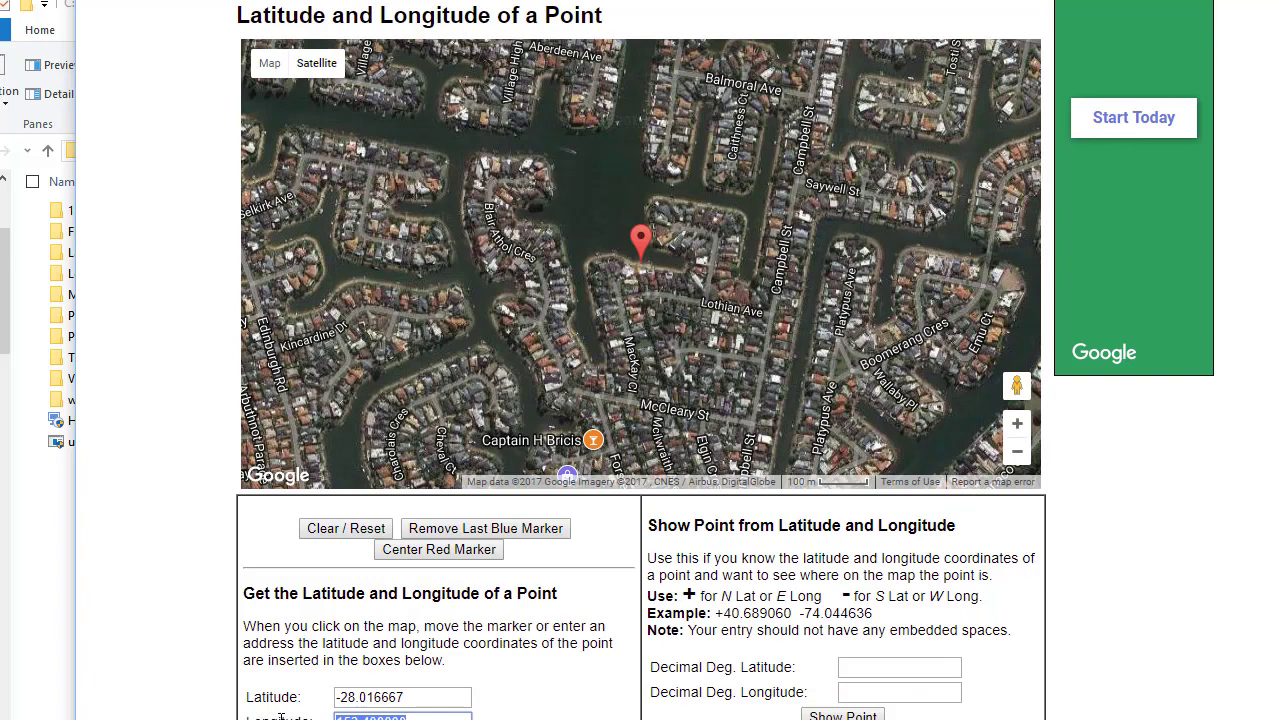
{"action": "key", "text": "alt+Tab"}
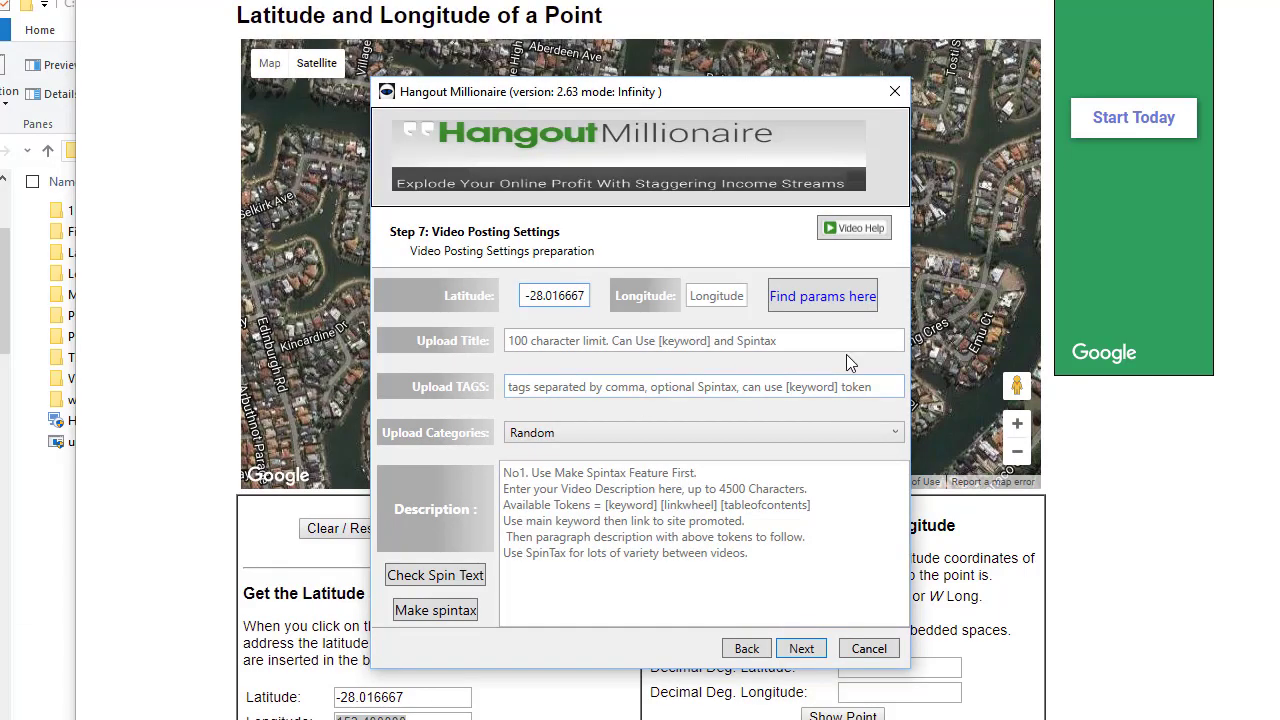
{"action": "left_click", "coordinate": [694, 296]}
{"action": "key", "text": "ctrl+v"}
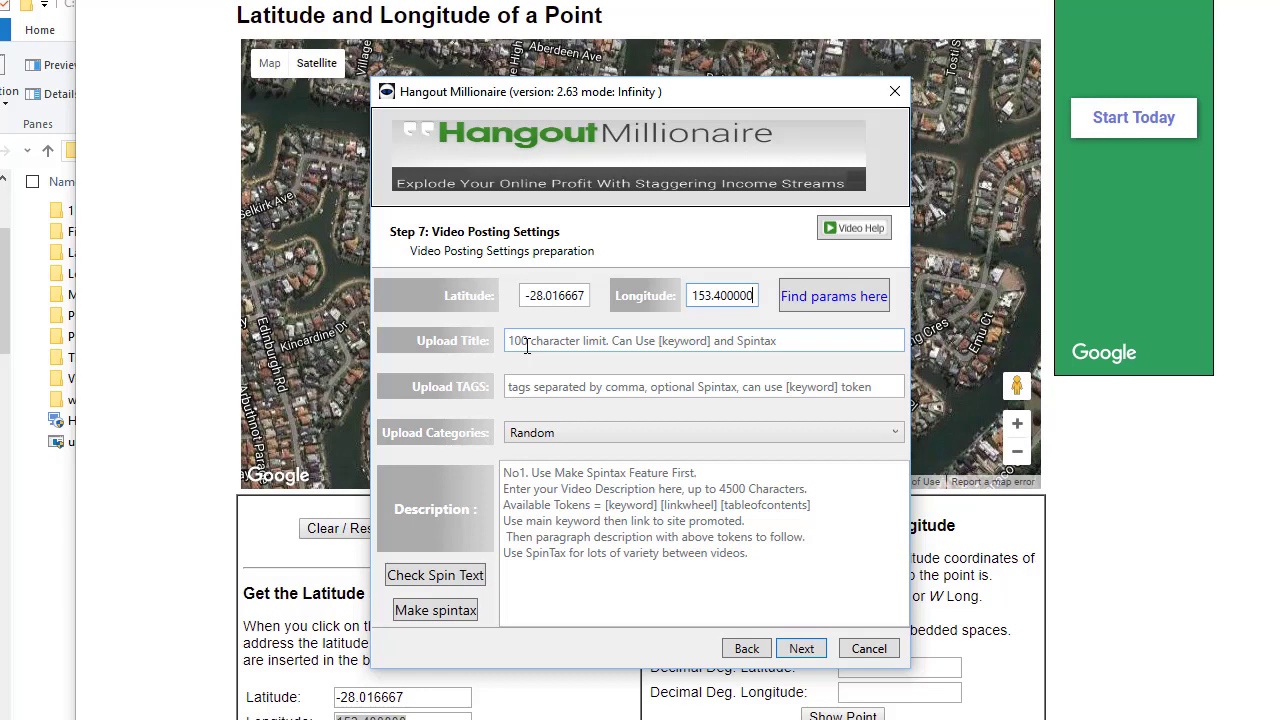
{"action": "left_click", "coordinate": [708, 430]}
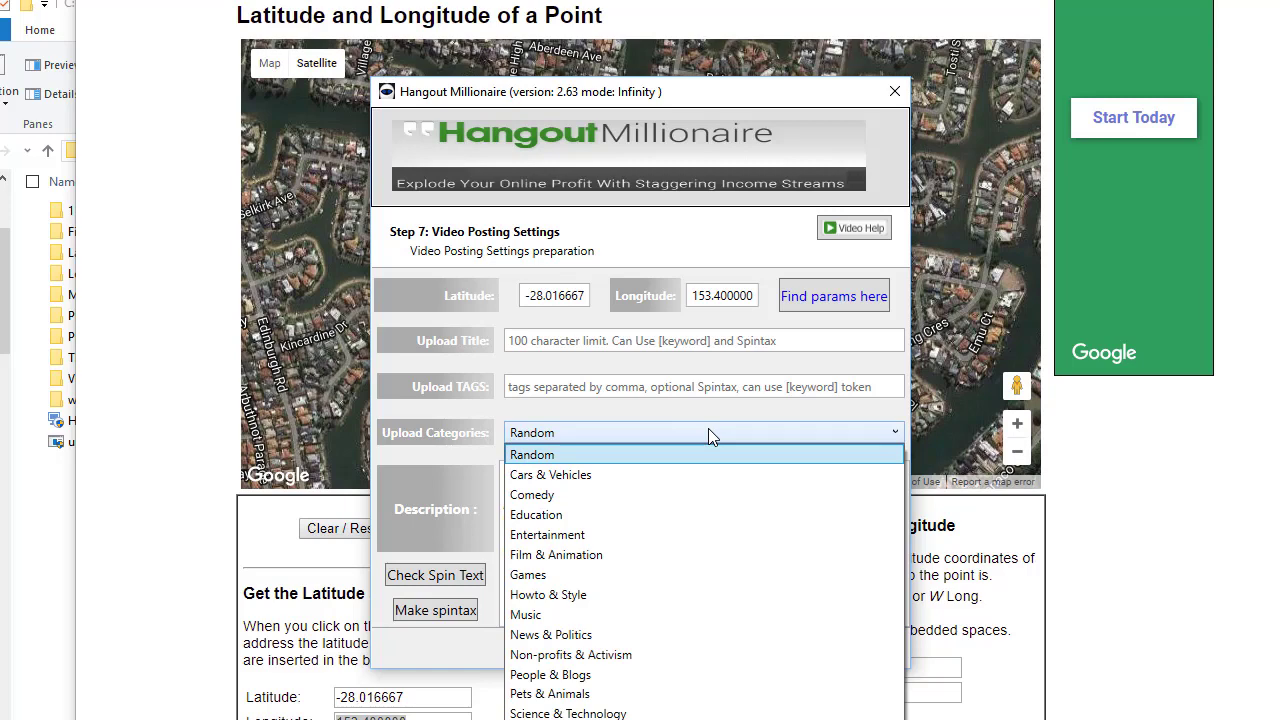
{"action": "left_click", "coordinate": [708, 428]}
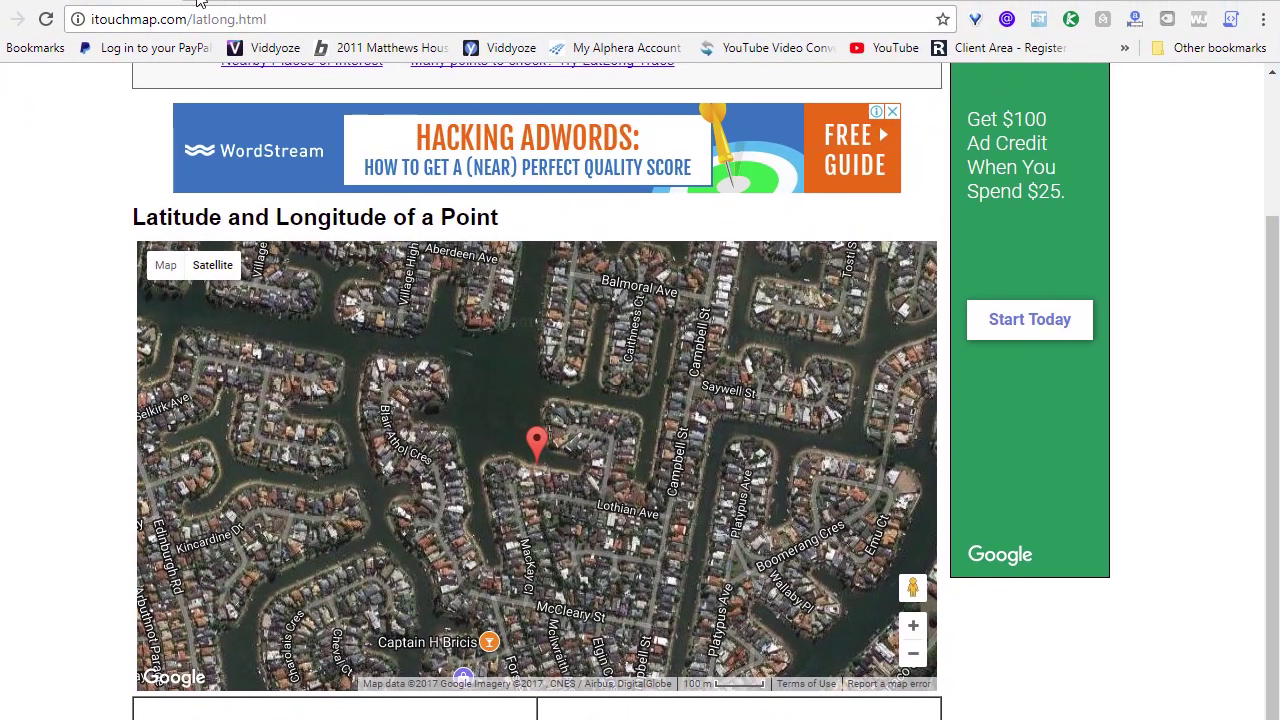
- Search Google in a new browser tab for "Seo Services Alberton" and open the YouTube video among the results
{"action": "left_click", "coordinate": [202, 2]}
{"action": "type", "text": "seo "}
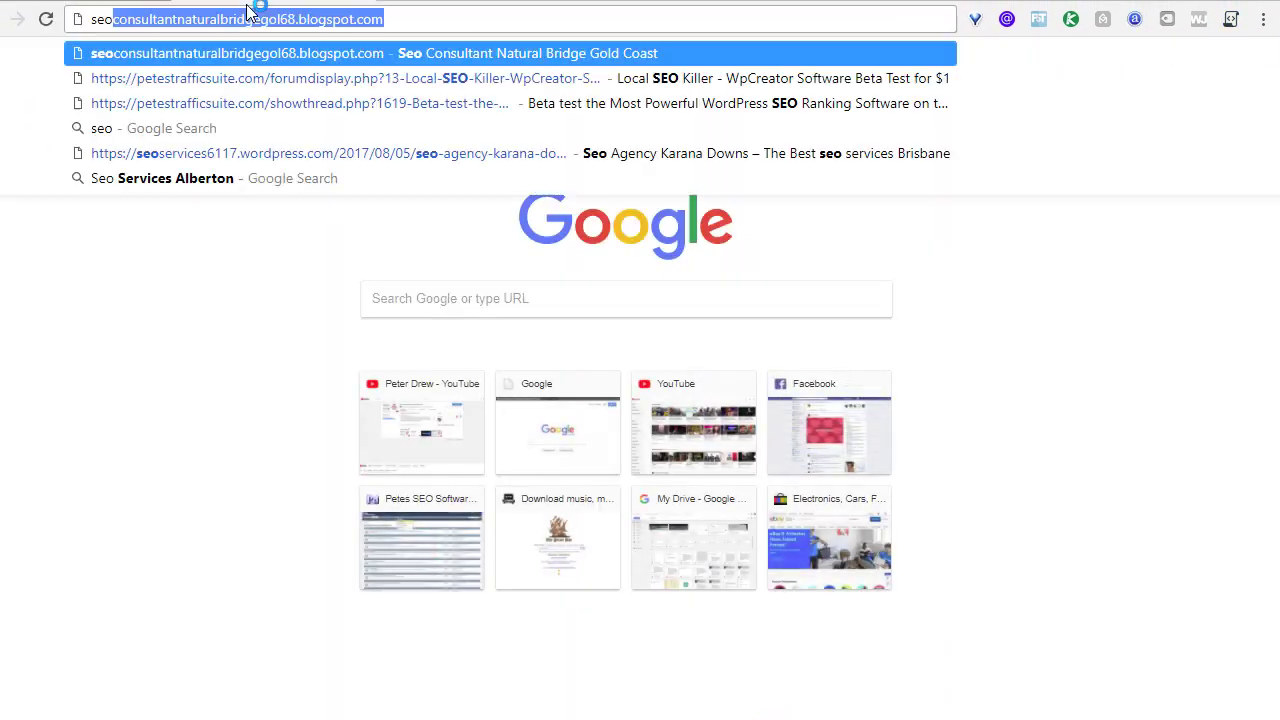
{"action": "type", "text": "servic"}
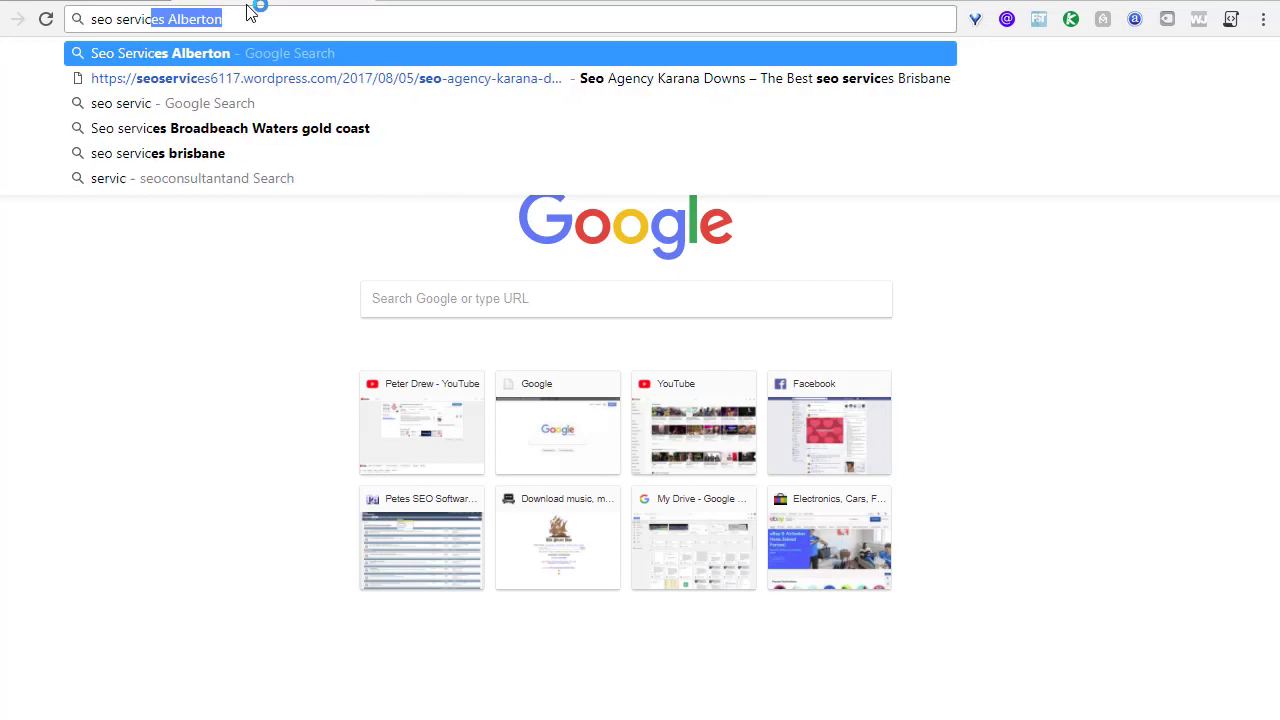
{"action": "key", "text": "Return"}
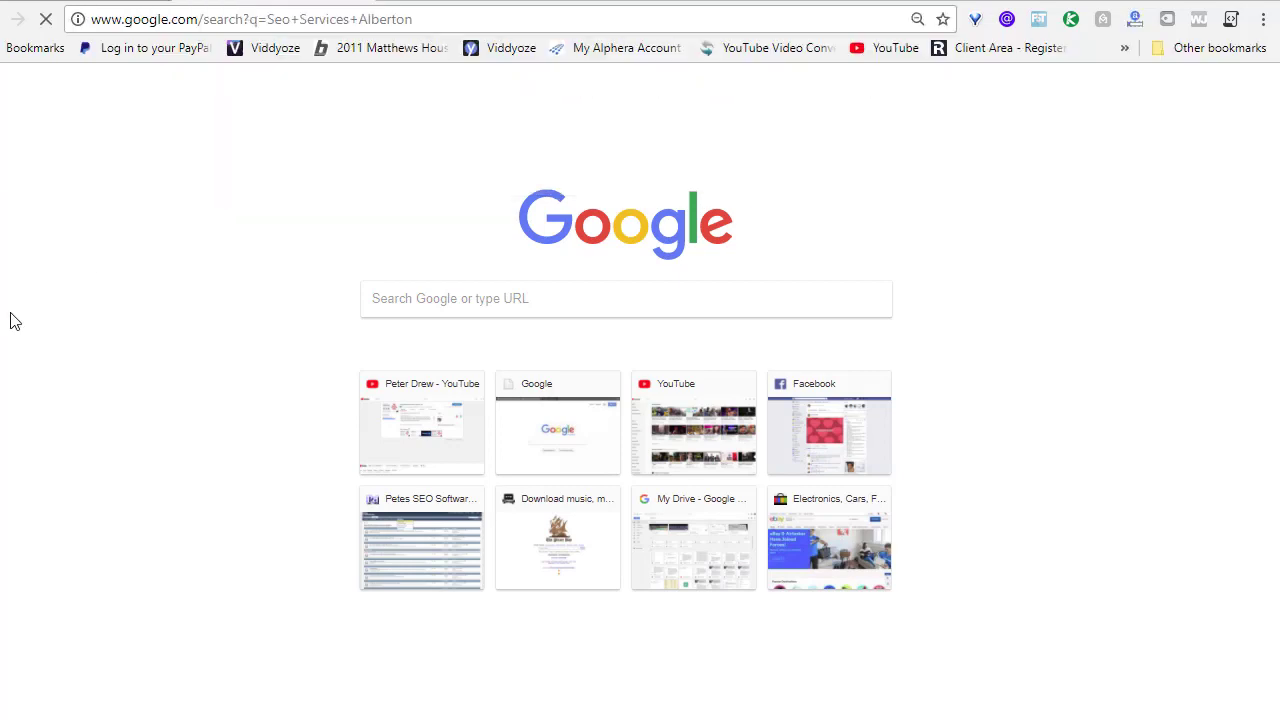
{"action": "scroll", "coordinate": [84, 448], "scroll_direction": "down", "scroll_amount": 6}
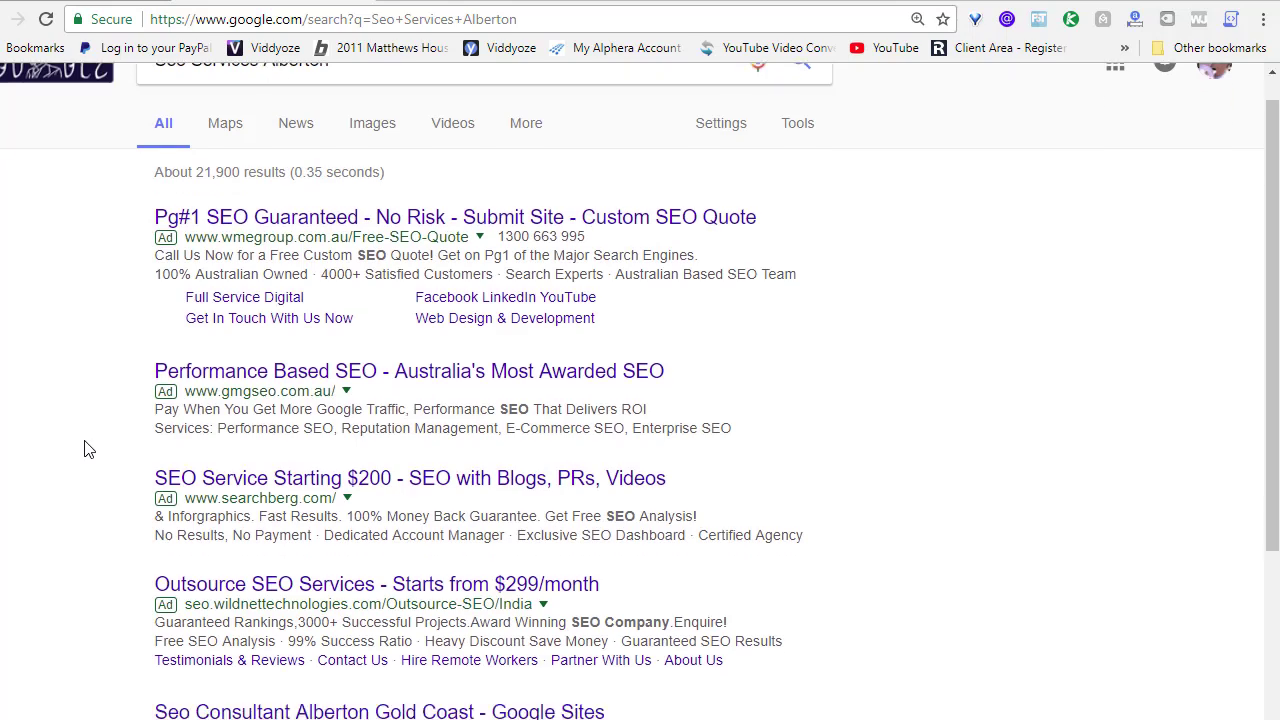
{"action": "left_click", "coordinate": [297, 388]}
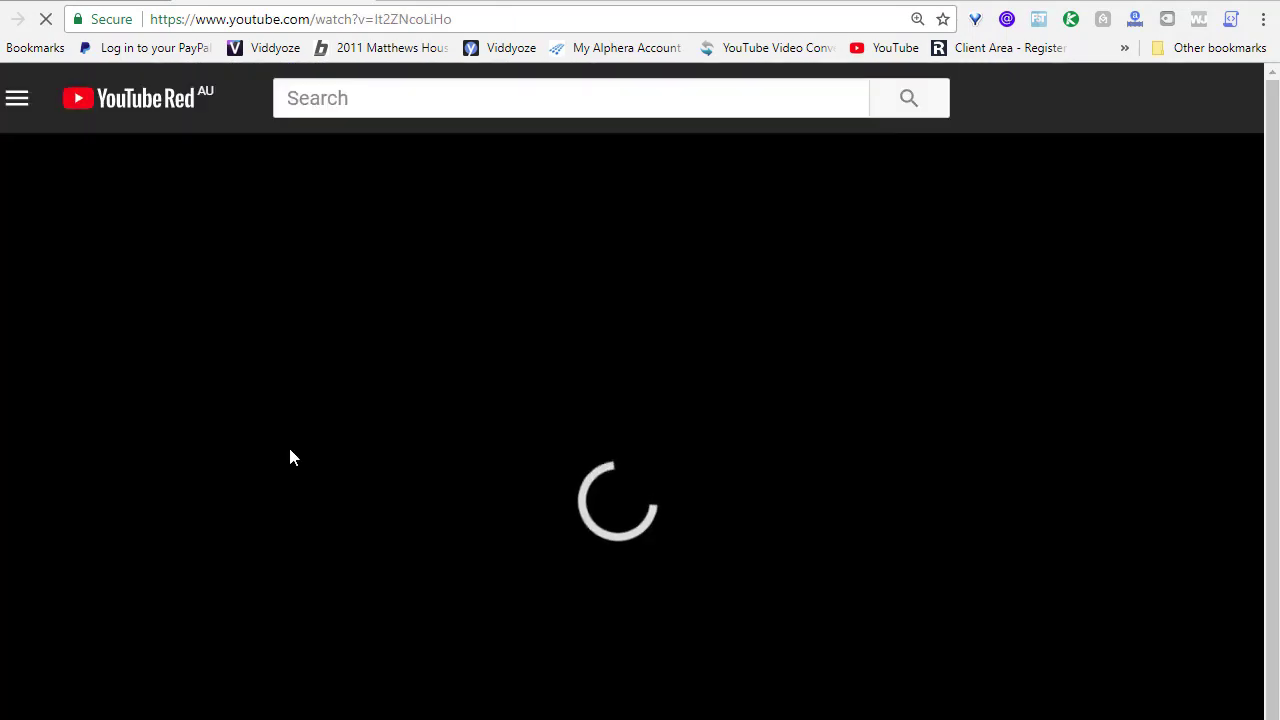
- Expand the YouTube video's description and examine its site link, keyword title and timestamped table of contents
{"action": "scroll", "coordinate": [288, 444], "scroll_direction": "down", "scroll_amount": 8}
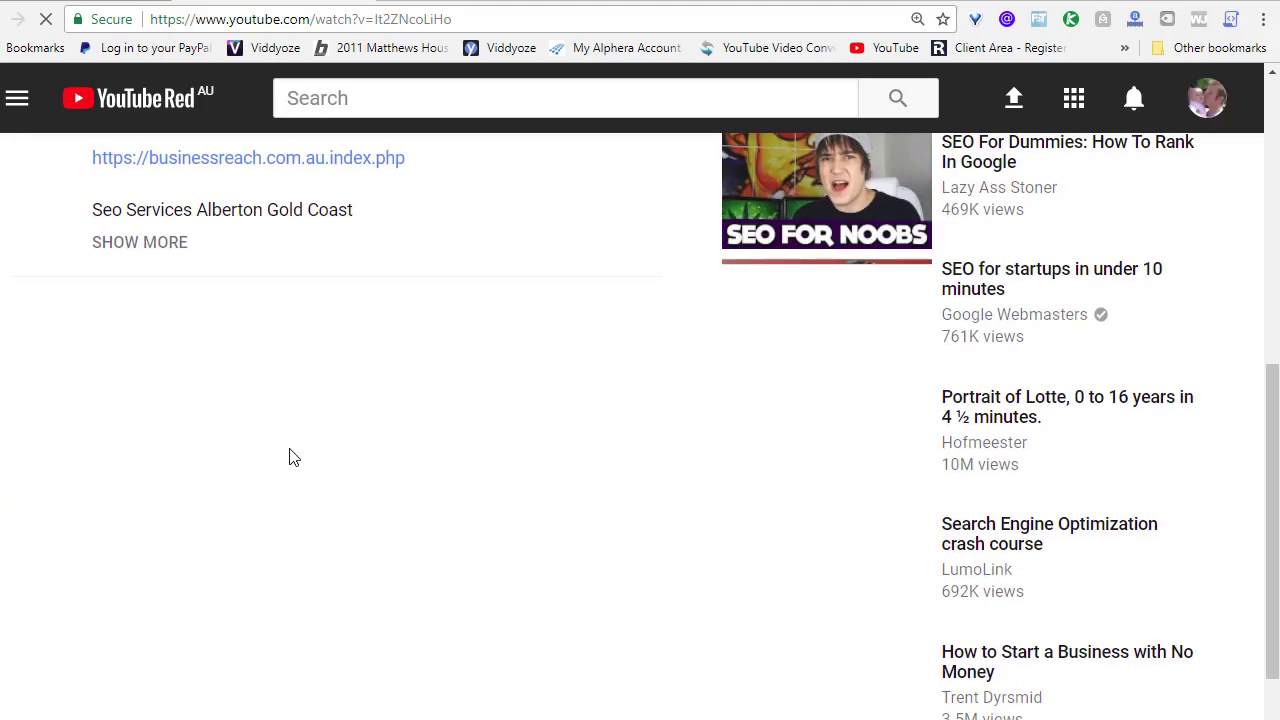
{"action": "scroll", "coordinate": [290, 455], "scroll_direction": "up", "scroll_amount": 10}
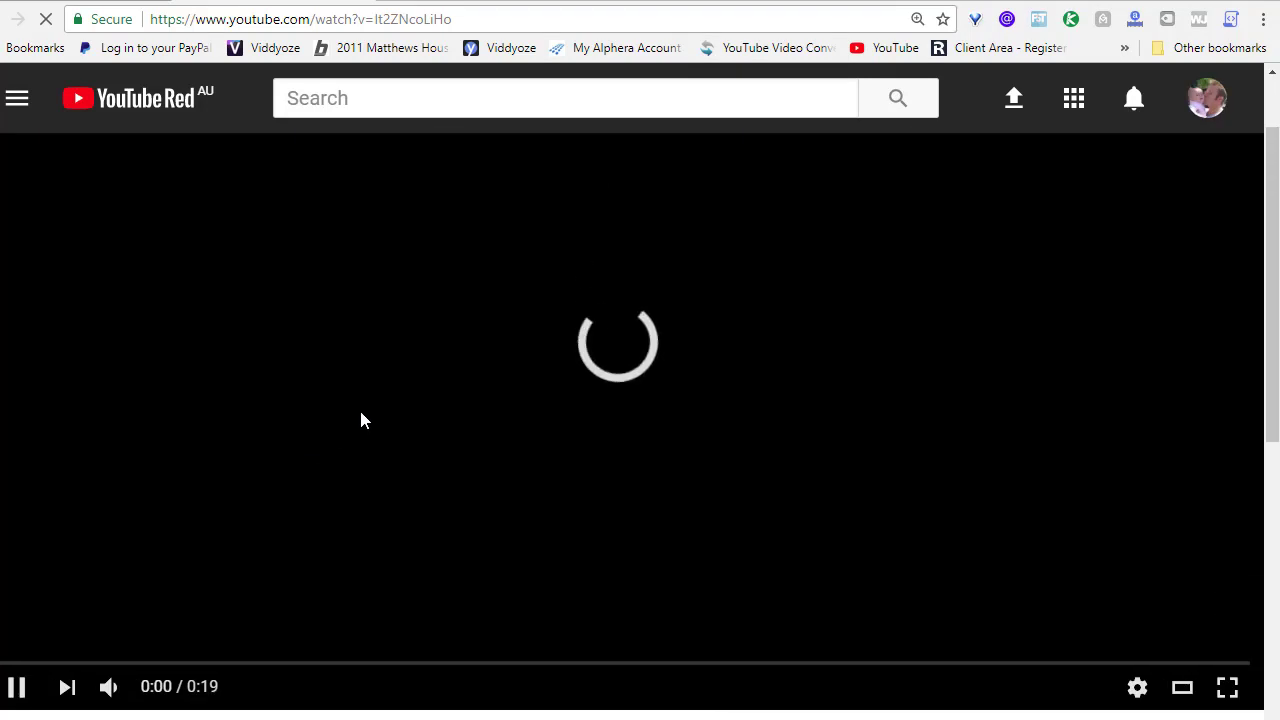
{"action": "scroll", "coordinate": [370, 517], "scroll_direction": "down", "scroll_amount": 5}
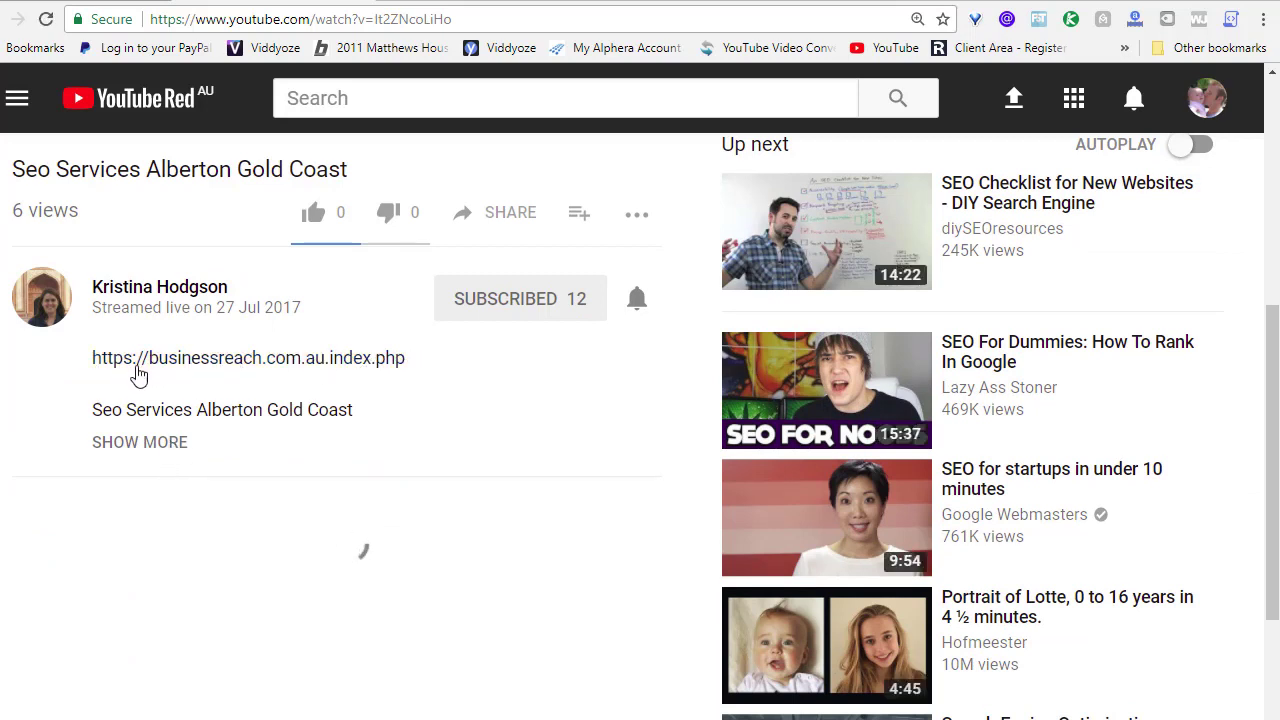
{"action": "left_click", "coordinate": [155, 440]}
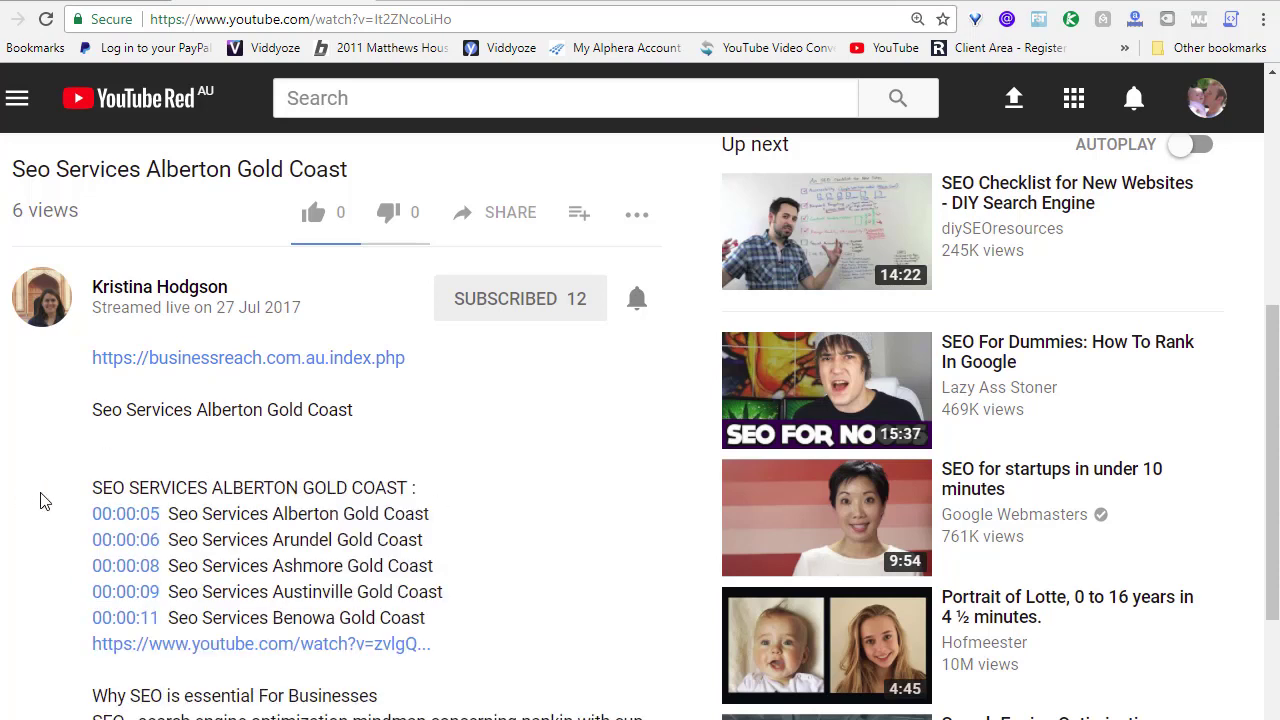
{"action": "left_click_drag", "start_coordinate": [89, 493], "coordinate": [433, 491]}
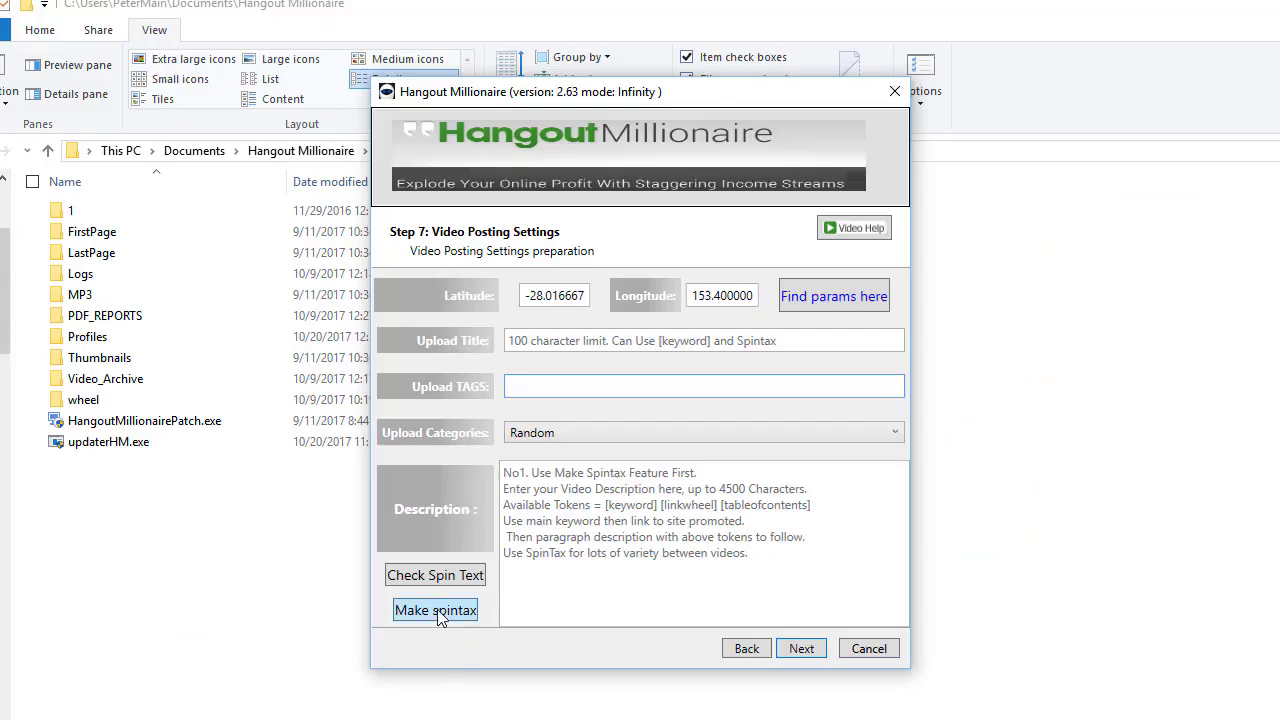
- Open the spintax creator from the Video Posting Settings and paste the copied SEO article into its Article box
{"action": "left_click", "coordinate": [437, 609]}
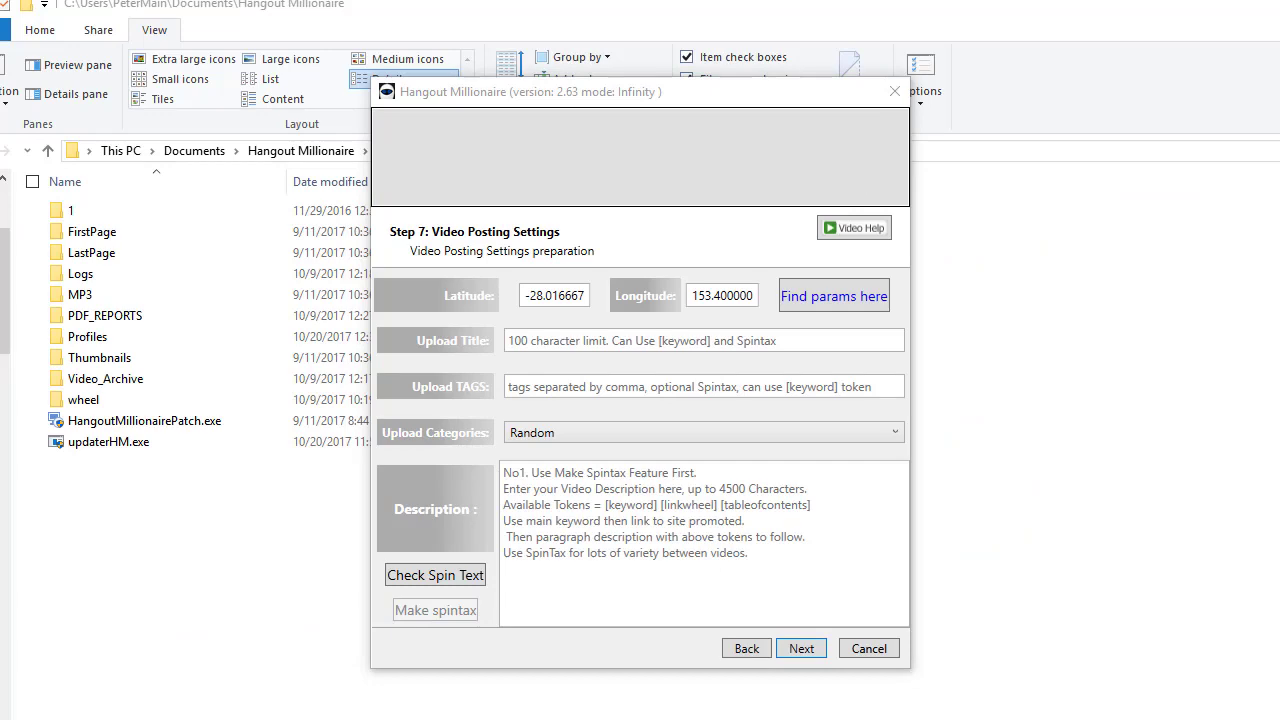
{"action": "left_click_drag", "start_coordinate": [297, 20], "coordinate": [625, 108]}
{"action": "left_click", "coordinate": [407, 608]}
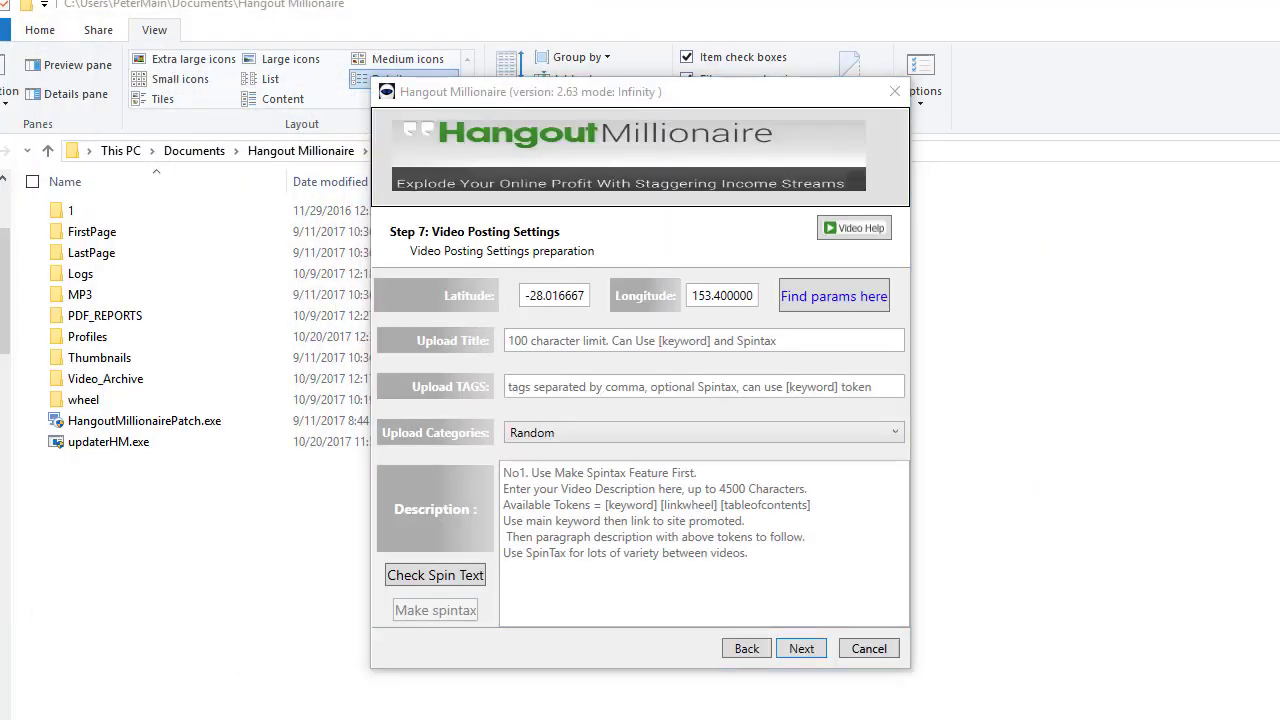
{"action": "left_click_drag", "start_coordinate": [911, 95], "coordinate": [677, 137]}
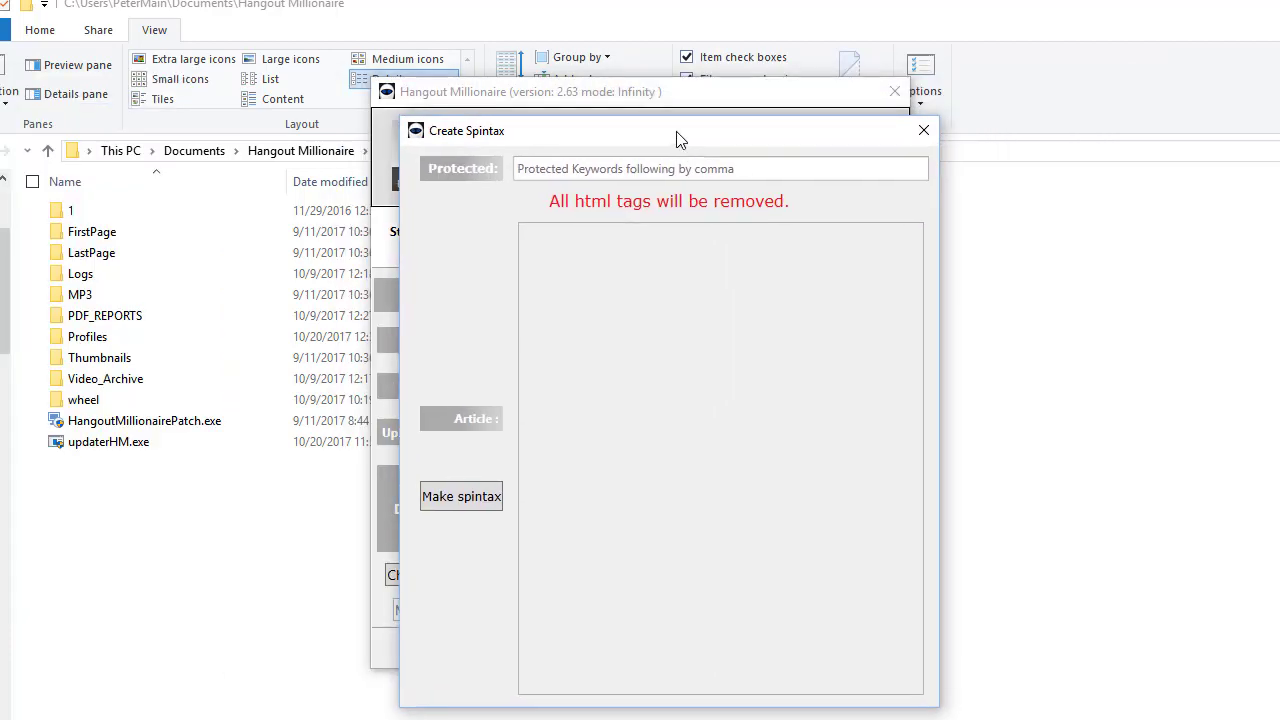
{"action": "left_click", "coordinate": [564, 382]}
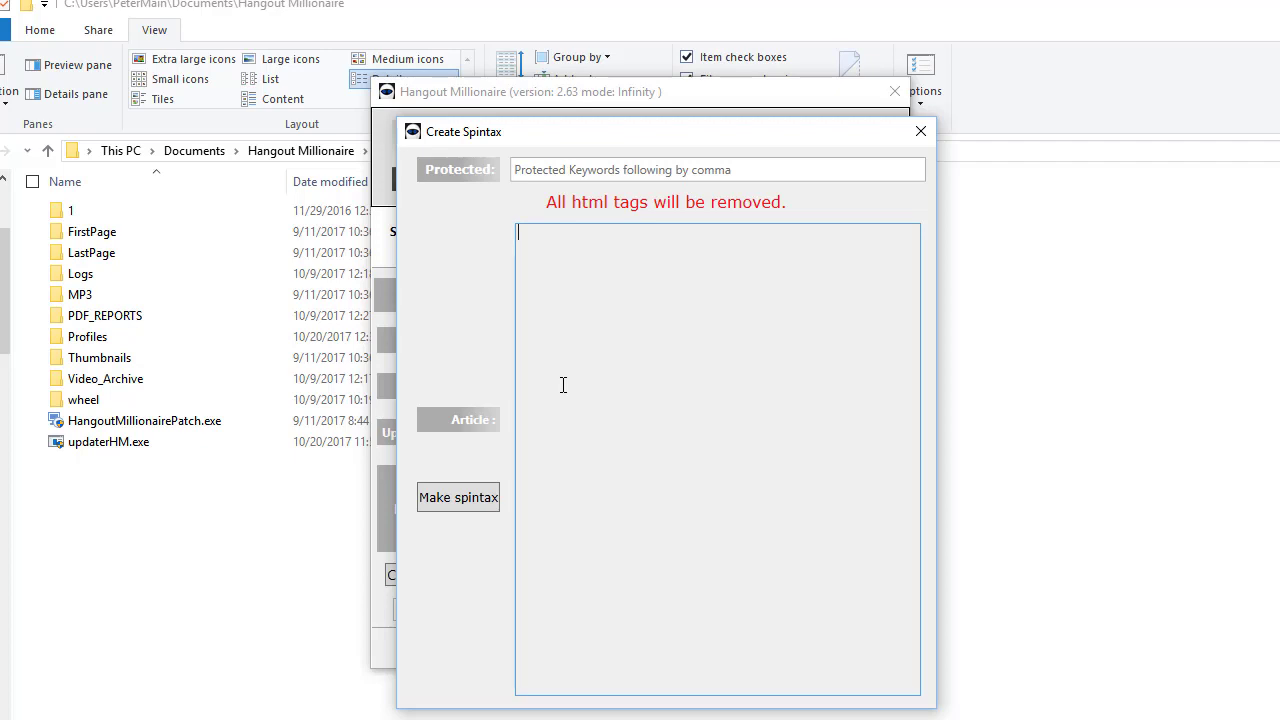
{"action": "key", "text": "ctrl+v"}
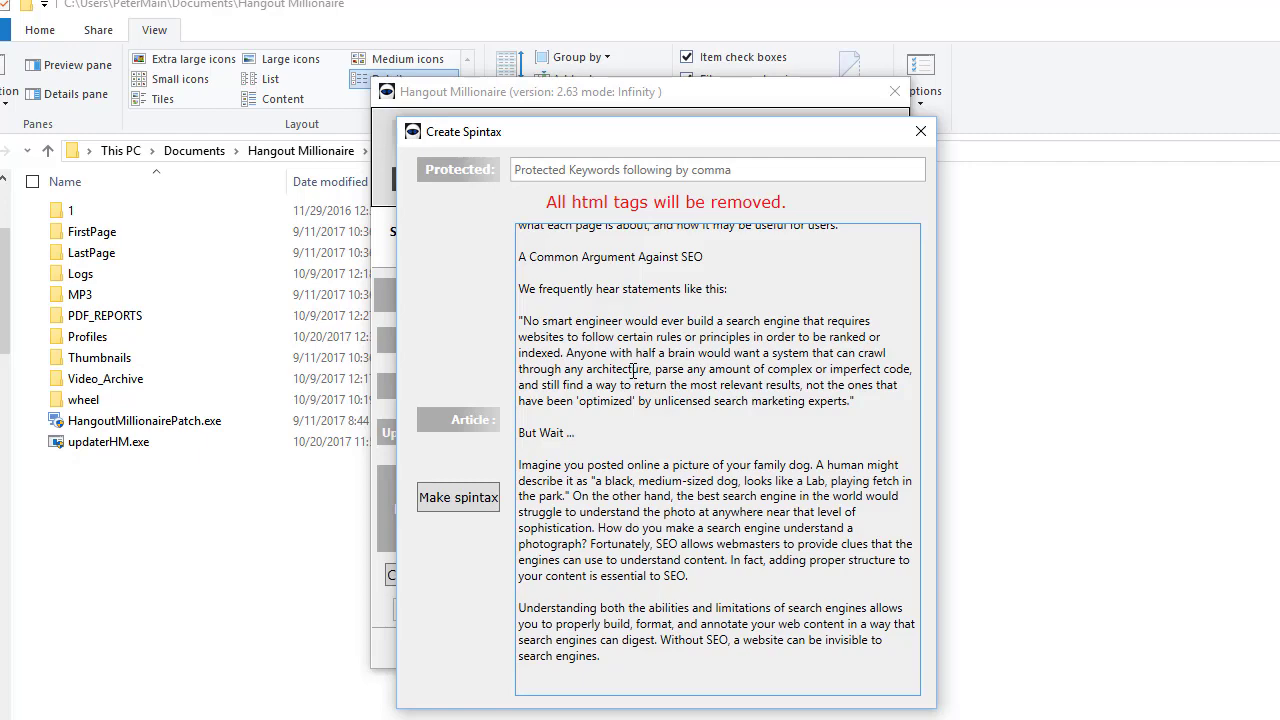
{"action": "scroll", "coordinate": [633, 371], "scroll_direction": "up", "scroll_amount": 2}
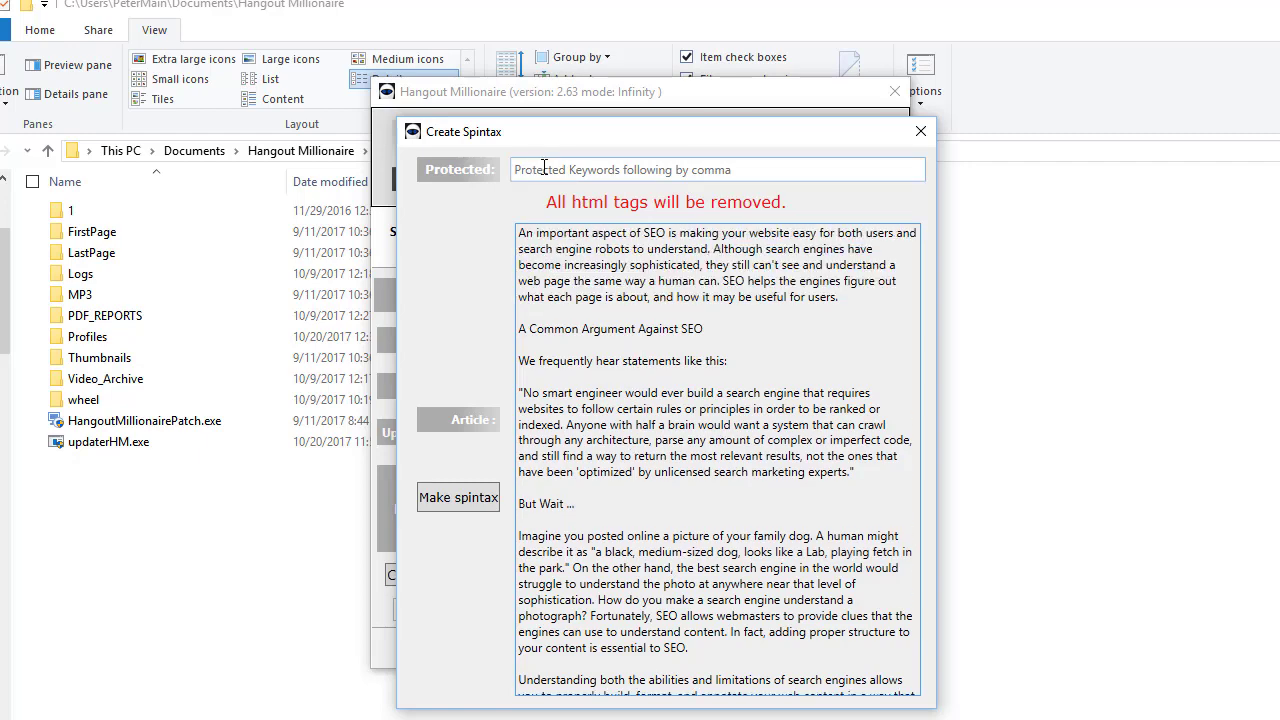
- Enter the protected keywords "seo, search, engine, marketing, optimization," and generate the spintax for the video description
{"action": "left_click", "coordinate": [544, 168]}
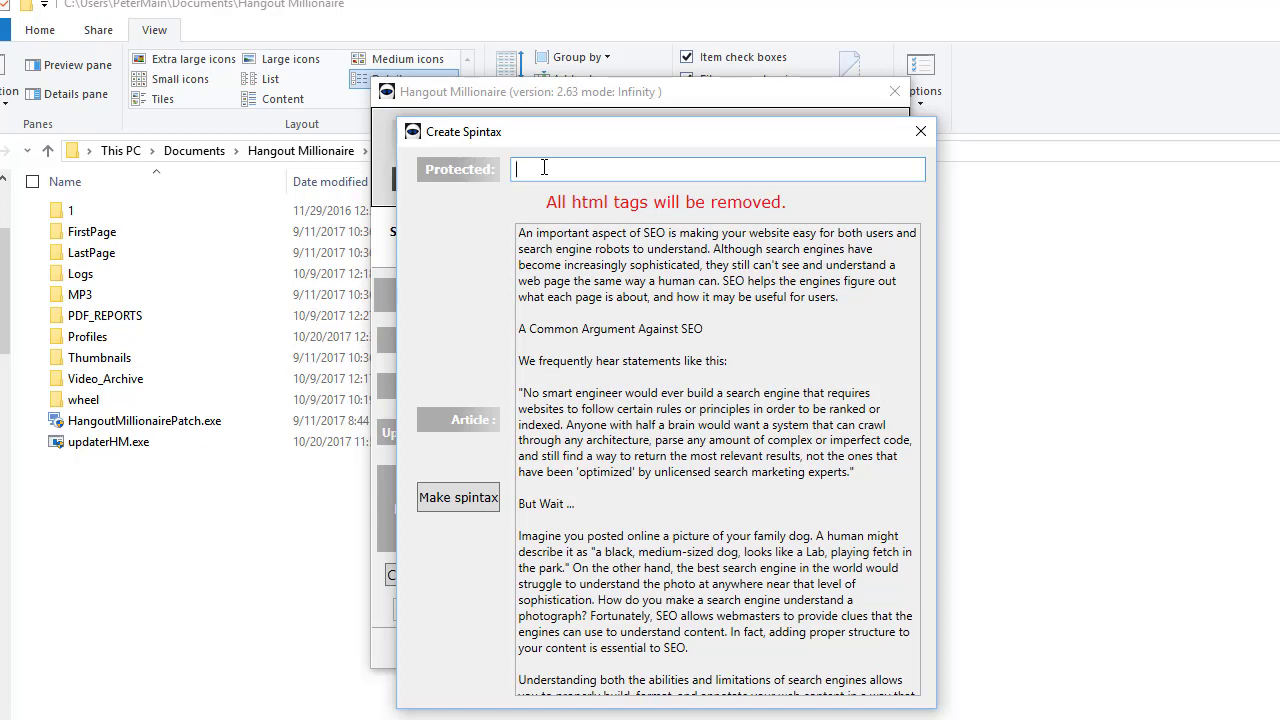
{"action": "type", "text": "seo, search, engine, mar"}
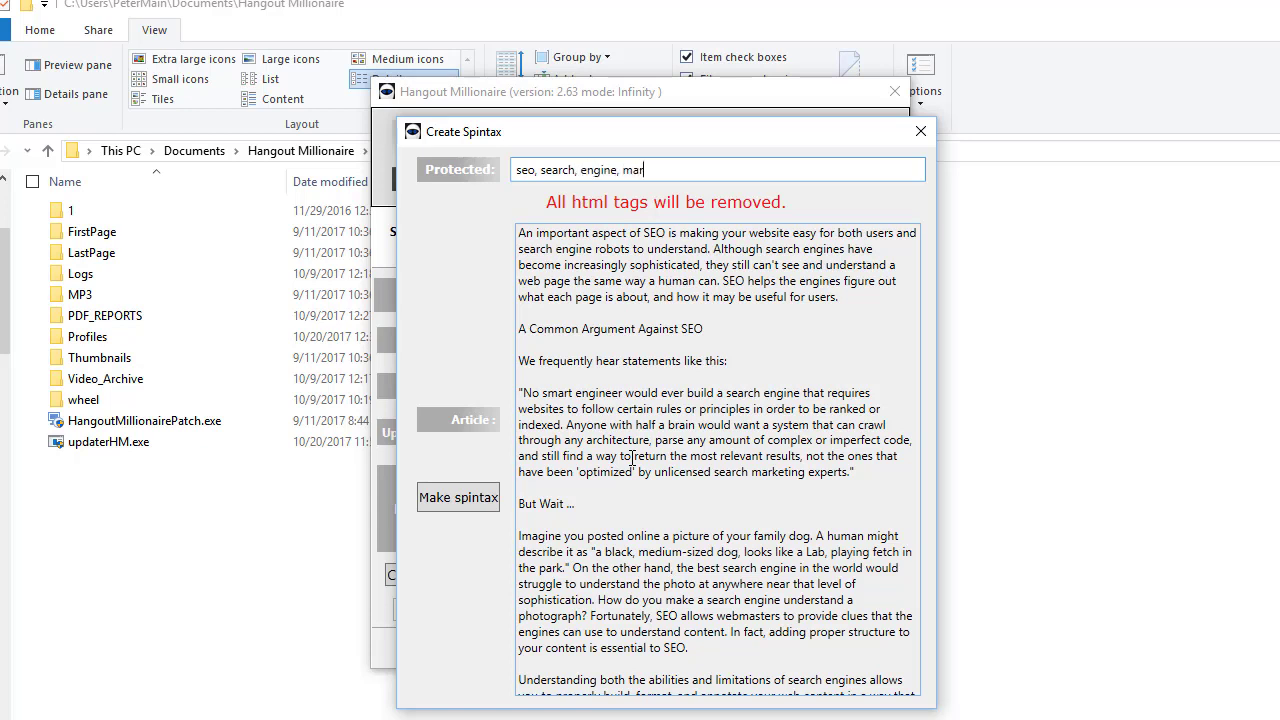
{"action": "type", "text": "ek"}
{"action": "key", "text": "BackSpace"}
{"action": "key", "text": "BackSpace"}
{"action": "type", "text": "keting,"}
{"action": "scroll", "coordinate": [678, 419], "scroll_direction": "down", "scroll_amount": 2}
{"action": "scroll", "coordinate": [678, 419], "scroll_direction": "up", "scroll_amount": 2}
{"action": "type", "text": "optimization,"}
{"action": "scroll", "coordinate": [614, 382], "scroll_direction": "down", "scroll_amount": 2}
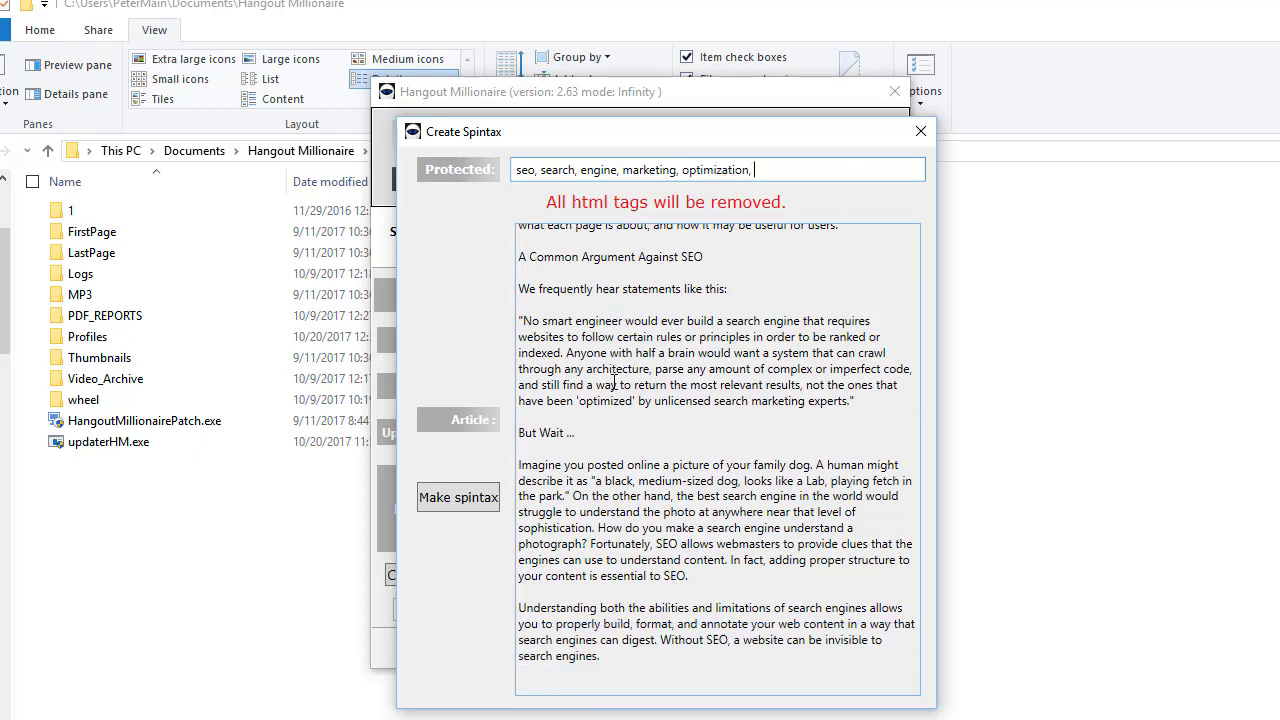
{"action": "scroll", "coordinate": [614, 382], "scroll_direction": "up", "scroll_amount": 2}
{"action": "scroll", "coordinate": [645, 327], "scroll_direction": "down", "scroll_amount": 2}
{"action": "scroll", "coordinate": [645, 327], "scroll_direction": "up", "scroll_amount": 2}
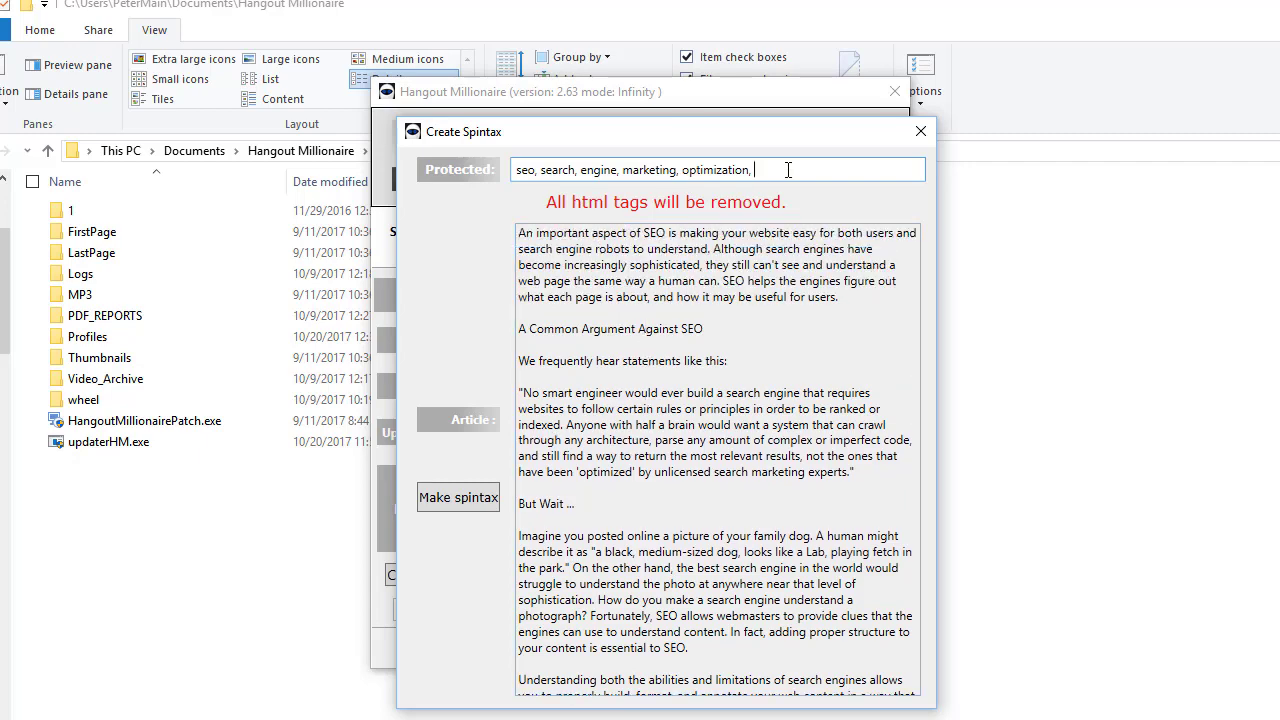
{"action": "left_click", "coordinate": [462, 505]}
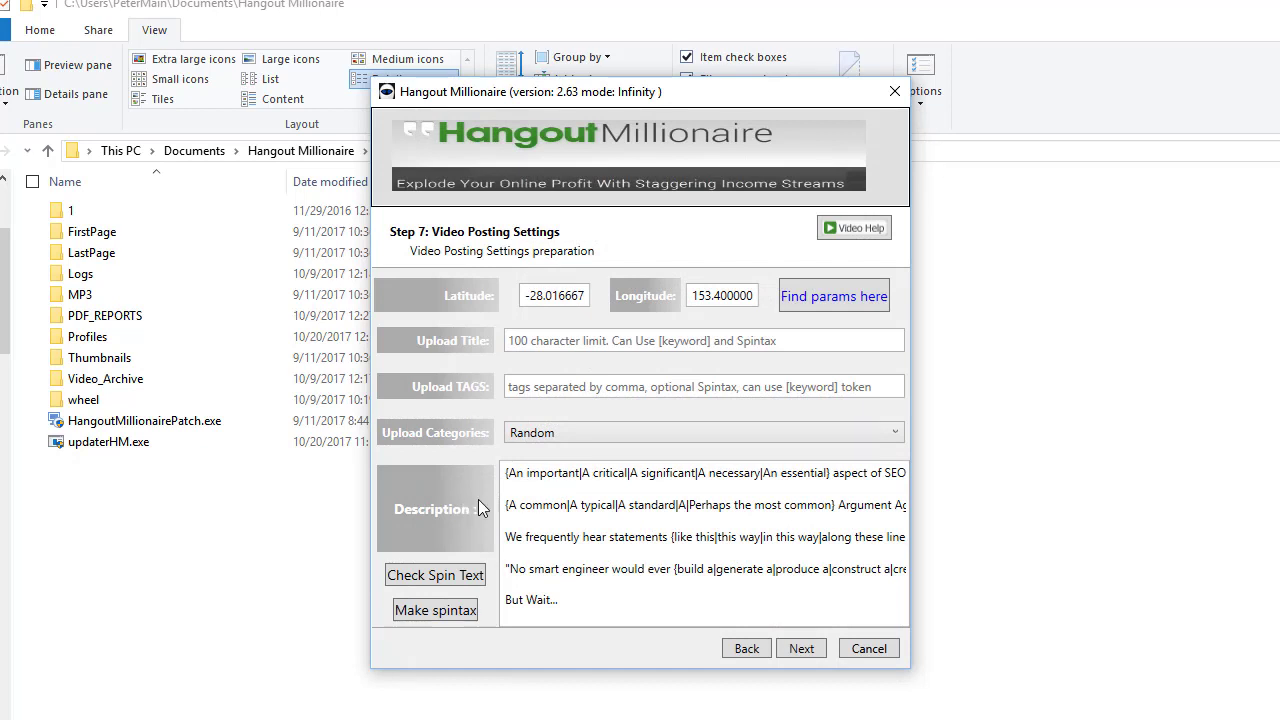
- Check the description's spin text, regenerate the spun sample repeatedly to compare variations, and close the Spin Test Form
{"action": "left_click", "coordinate": [597, 522]}
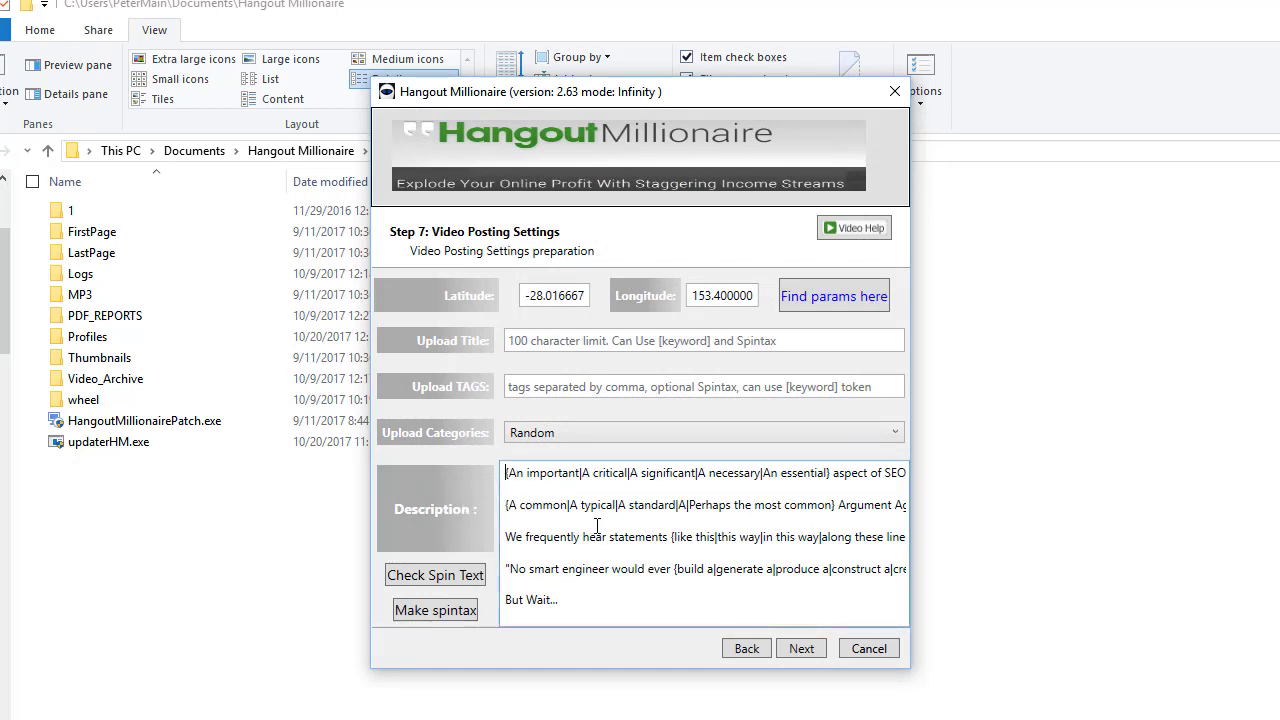
{"action": "left_click", "coordinate": [441, 581]}
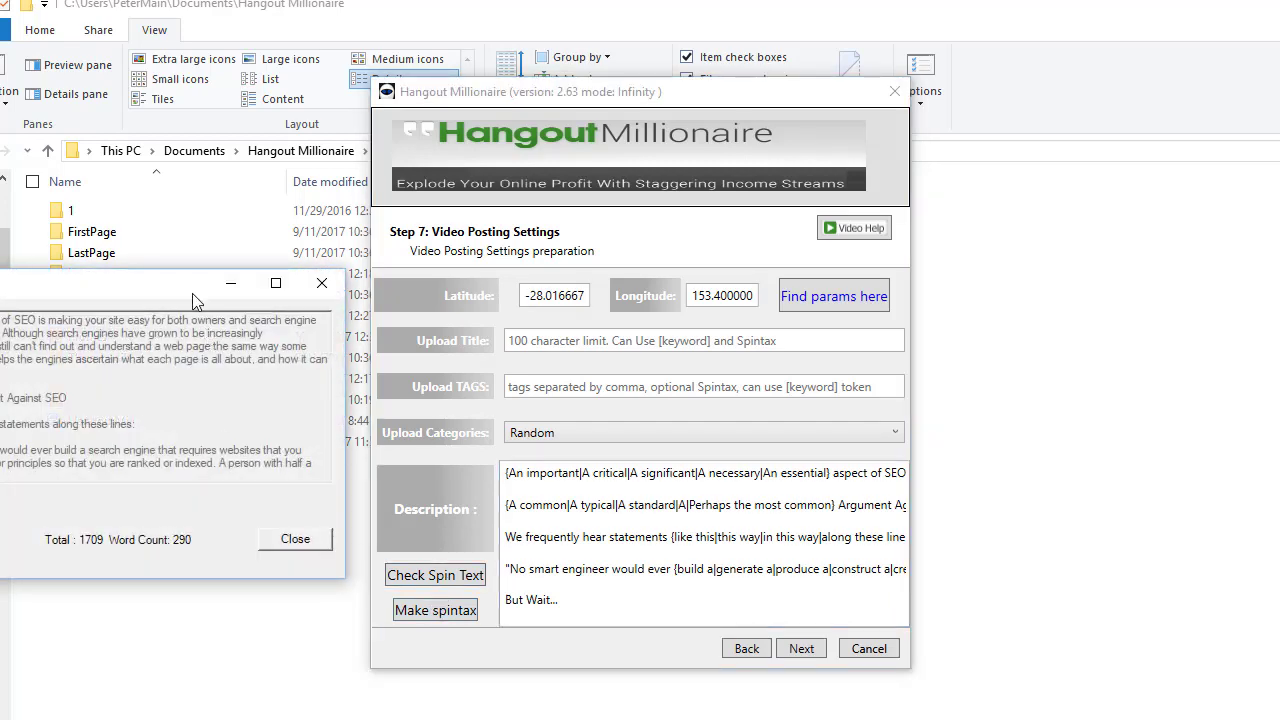
{"action": "left_click_drag", "start_coordinate": [200, 295], "coordinate": [724, 265]}
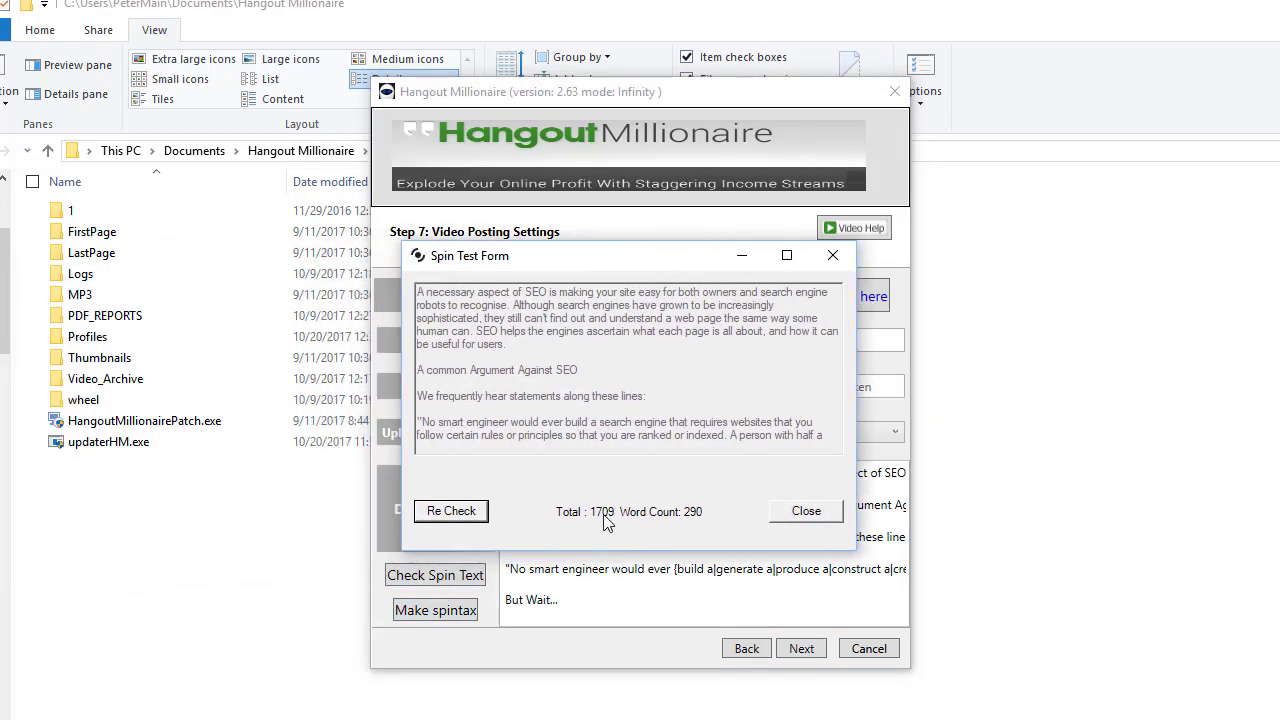
{"action": "left_click", "coordinate": [470, 512]}
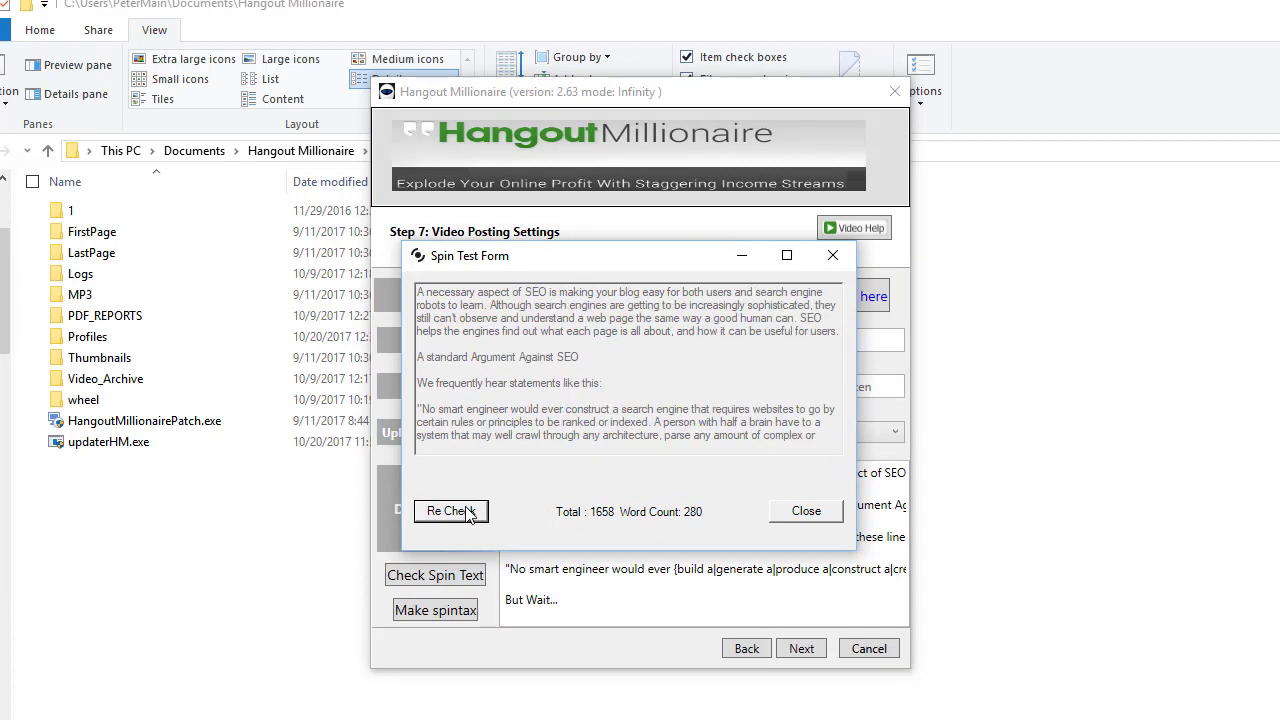
{"action": "left_click", "coordinate": [470, 512]}
{"action": "left_click", "coordinate": [467, 513]}
{"action": "left_click", "coordinate": [467, 513]}
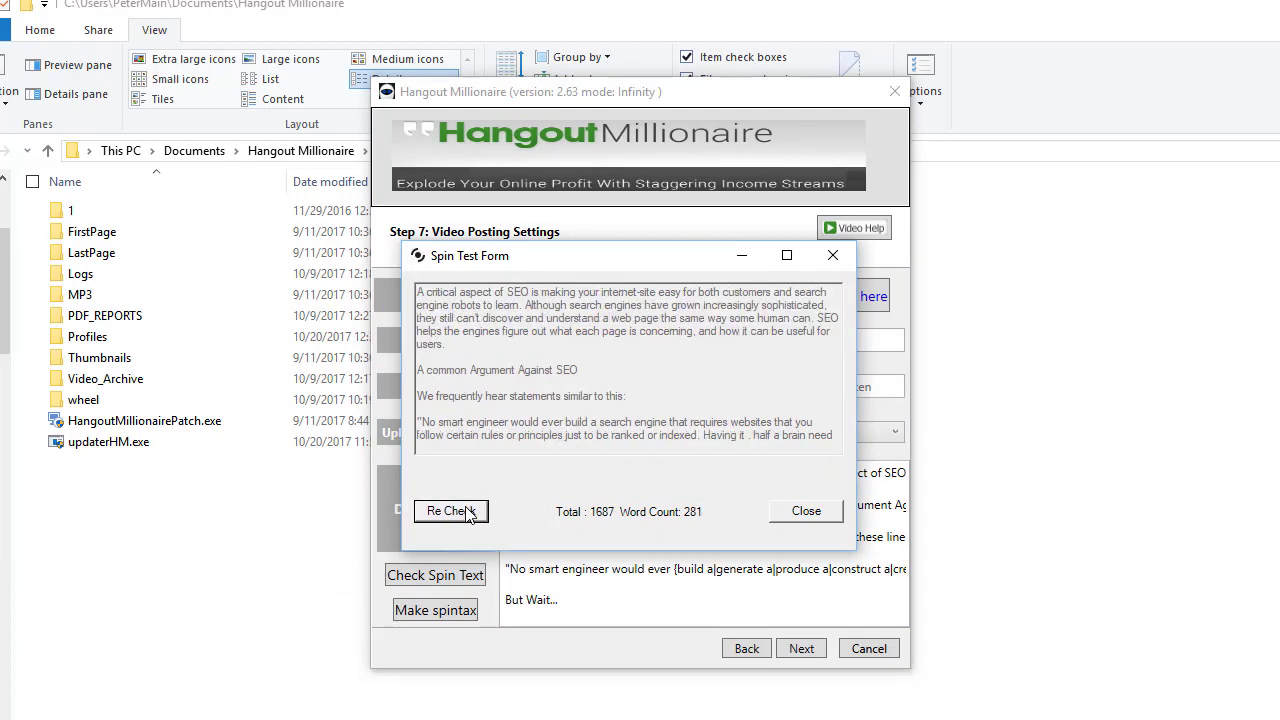
{"action": "left_click", "coordinate": [467, 513]}
{"action": "left_click", "coordinate": [467, 513]}
{"action": "left_click", "coordinate": [467, 513]}
{"action": "left_click", "coordinate": [467, 513]}
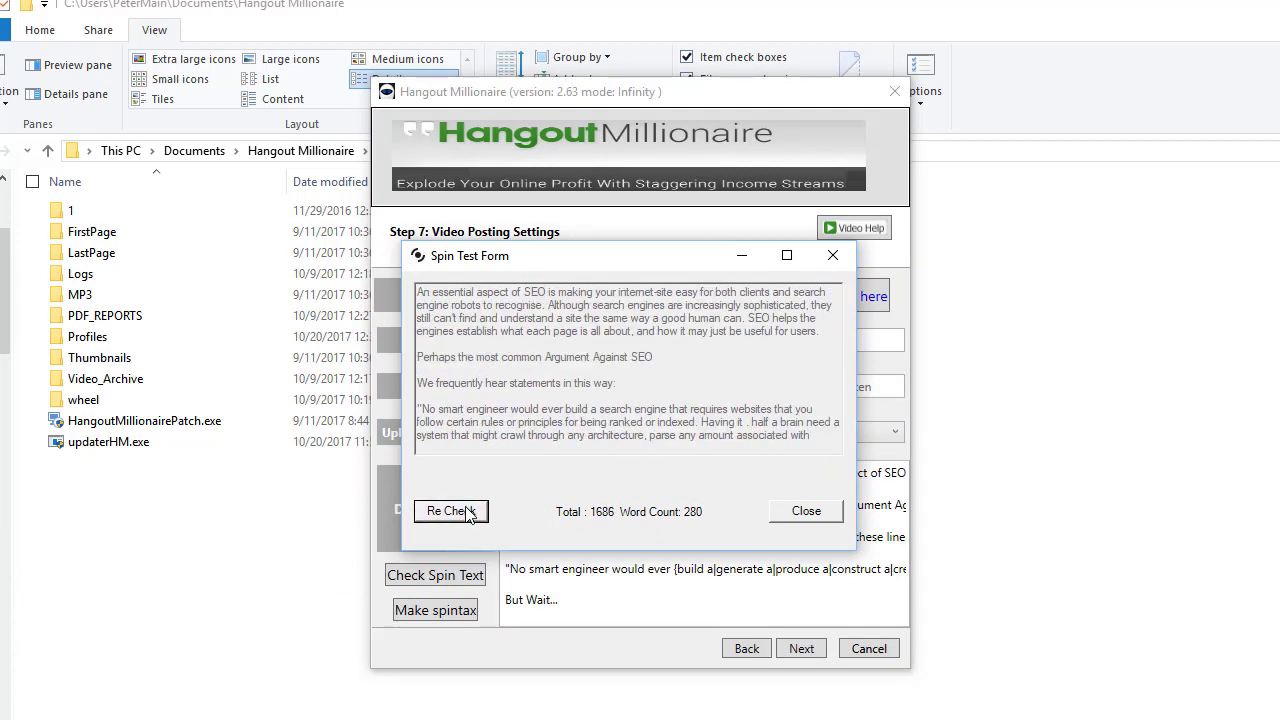
{"action": "left_click", "coordinate": [467, 513]}
{"action": "left_click", "coordinate": [467, 513]}
{"action": "left_click", "coordinate": [815, 512]}
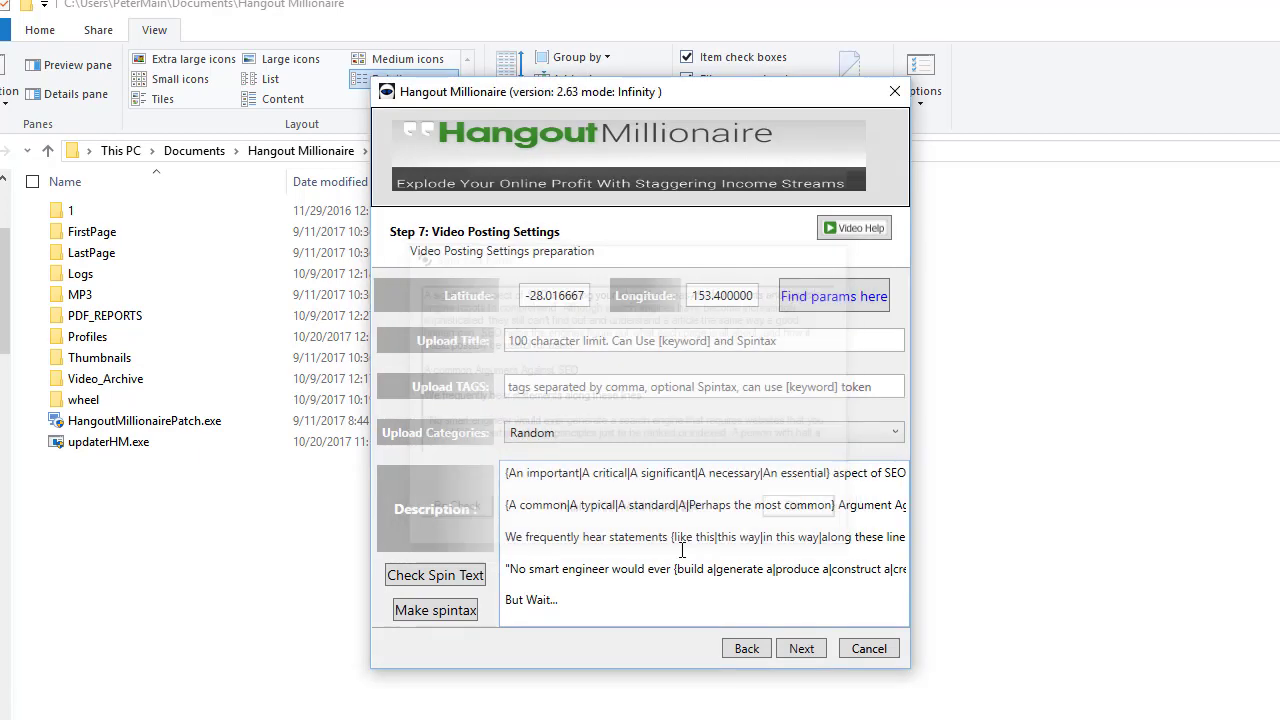
{"action": "key", "text": "Return"}
{"action": "key", "text": "Return"}
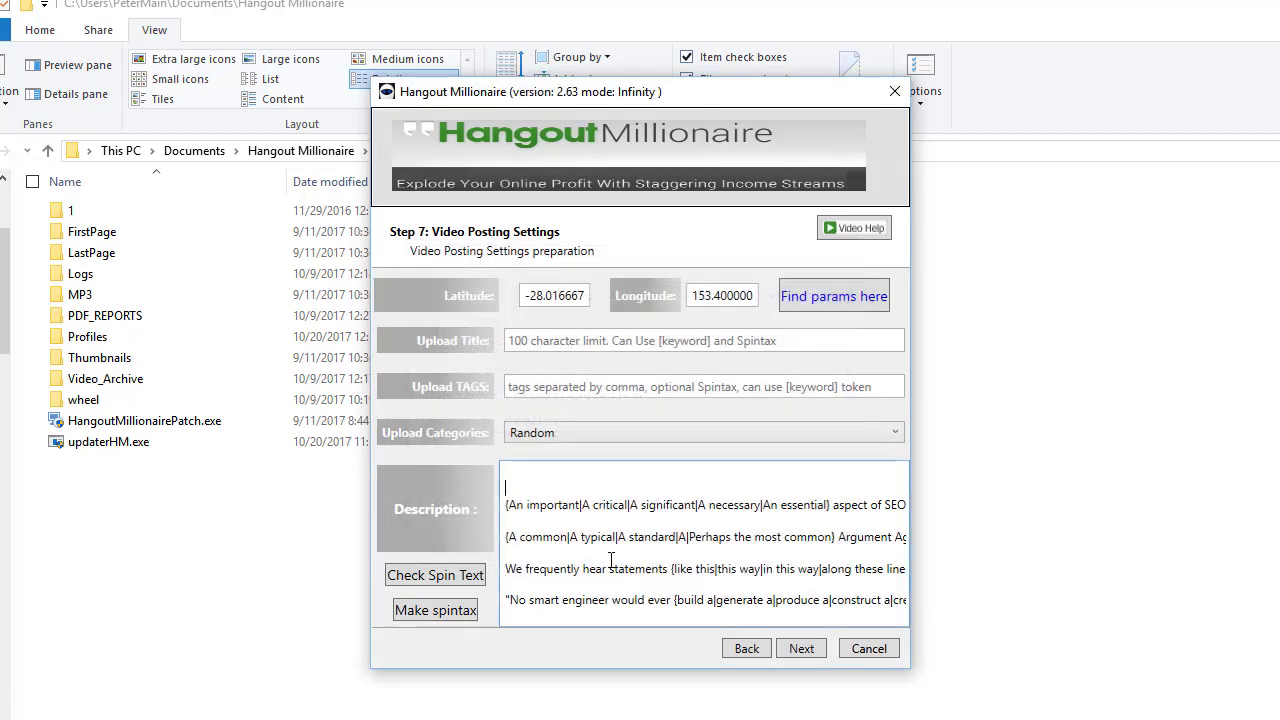
{"action": "key", "text": "Up"}
{"action": "key", "text": "Up"}
{"action": "type", "text": "{http://www.businessreac"}
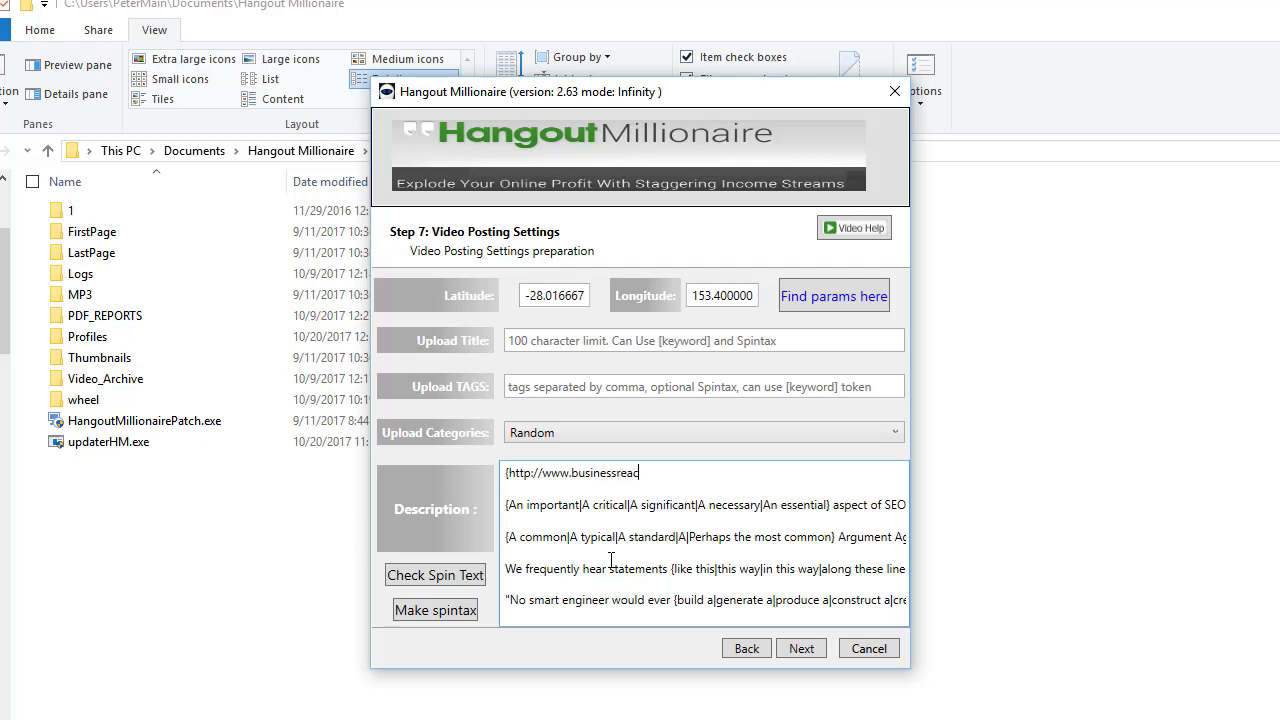
{"action": "type", "text": "h.com.au|"}
{"action": "key", "text": "Left"}
{"action": "key", "text": "shift+Home"}
{"action": "key", "text": "shift+Right"}
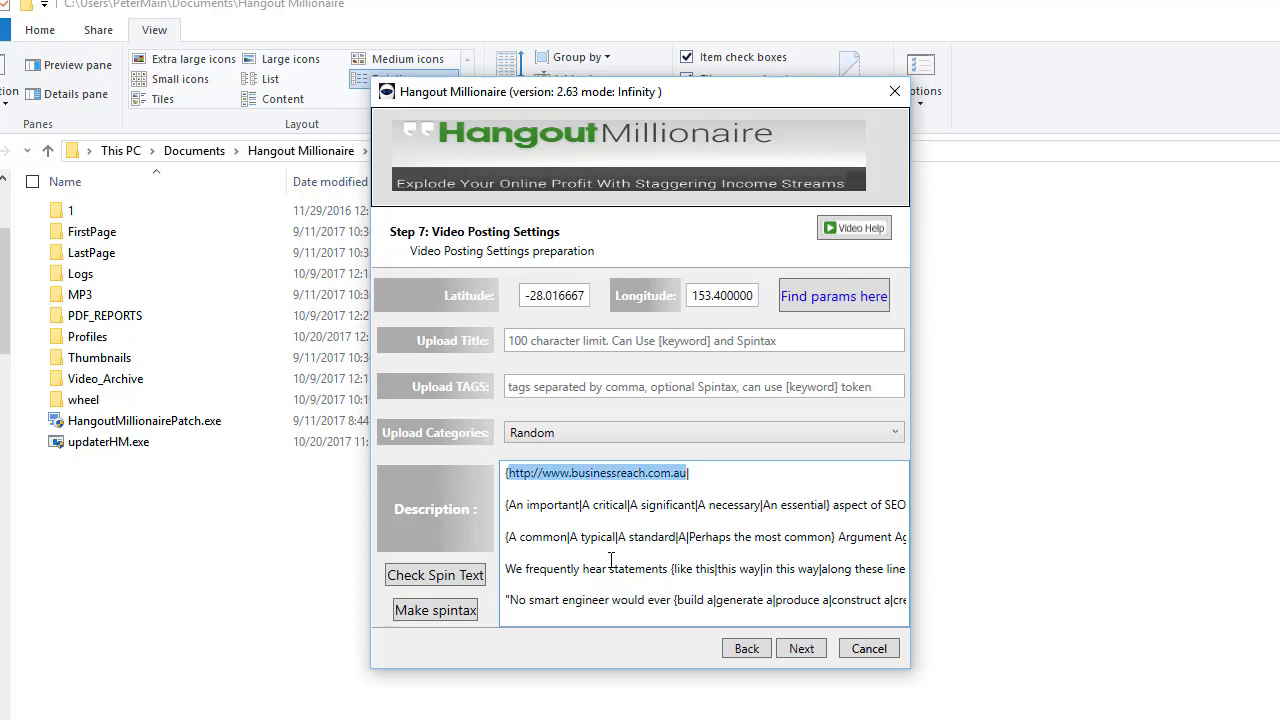
{"action": "key", "text": "ctrl+c"}
{"action": "key", "text": "End"}
{"action": "key", "text": "ctrl+v"}
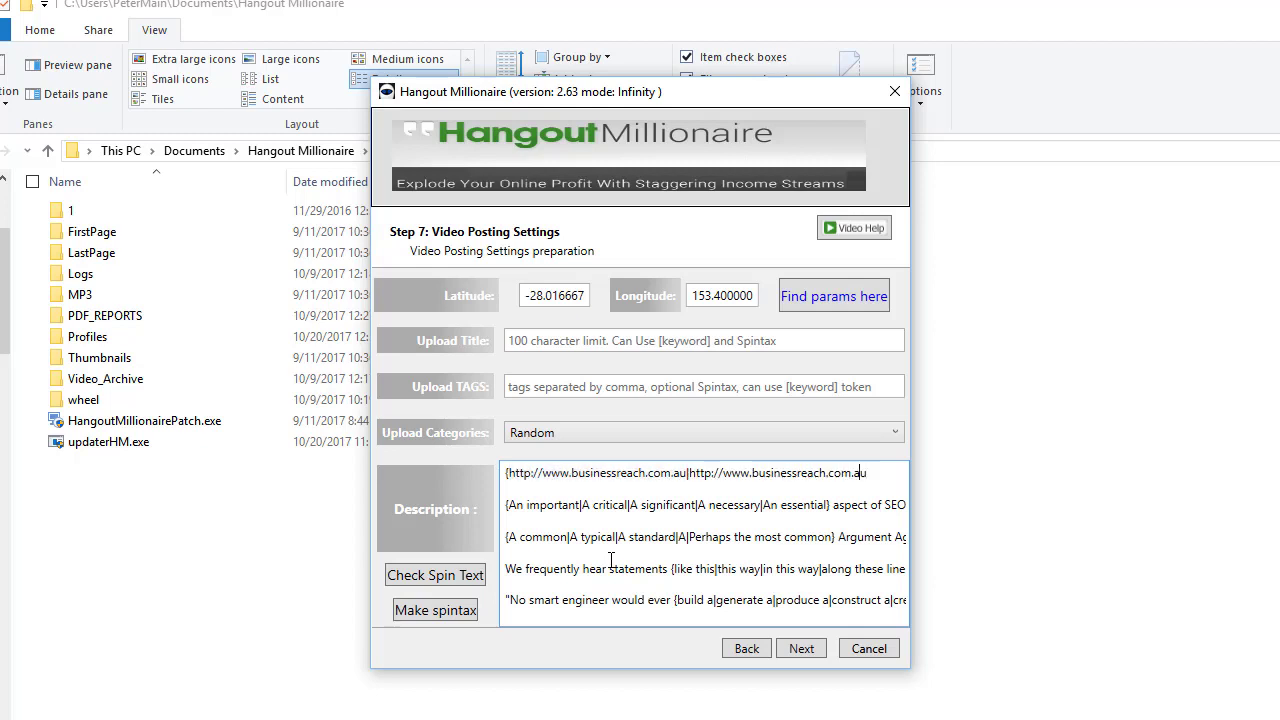
{"action": "key", "text": "Left"}
{"action": "key", "text": "Left"}
{"action": "key", "text": "Left"}
{"action": "key", "text": "Delete"}
{"action": "key", "text": "Delete"}
{"action": "key", "text": "Delete"}
{"action": "key", "text": "Delete"}
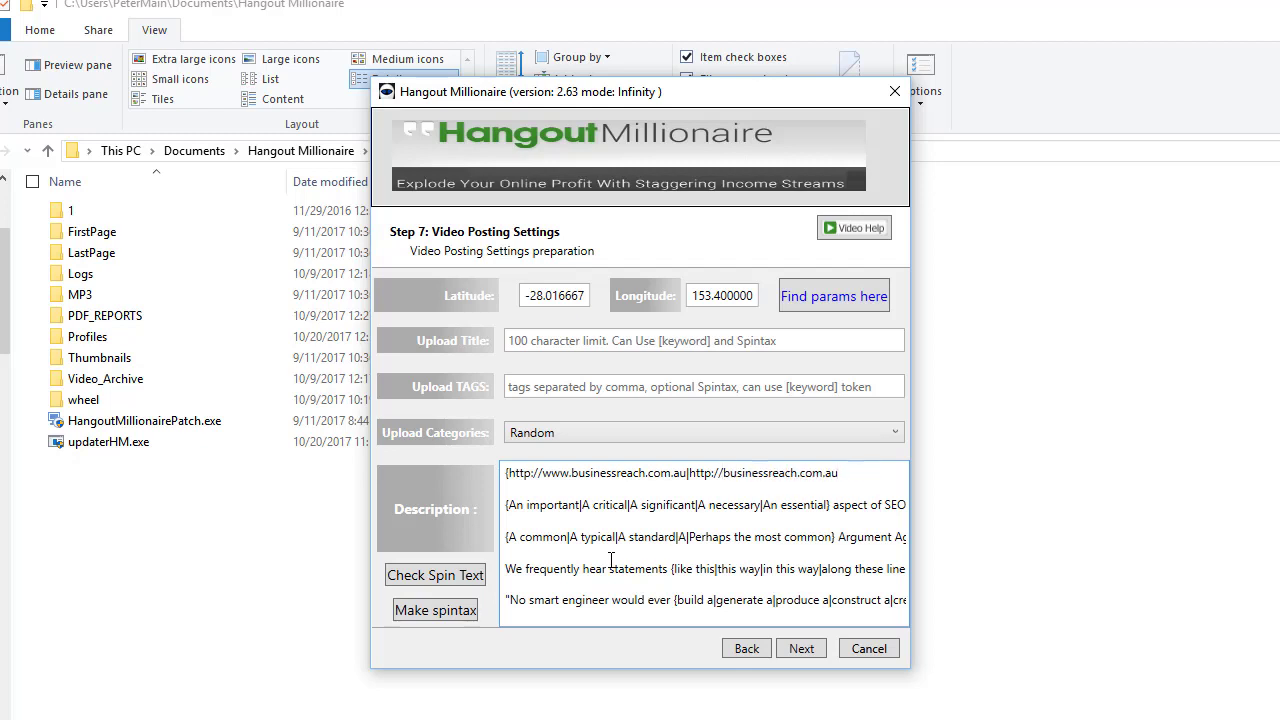
{"action": "key", "text": "End"}
{"action": "key", "text": "ctrl+v"}
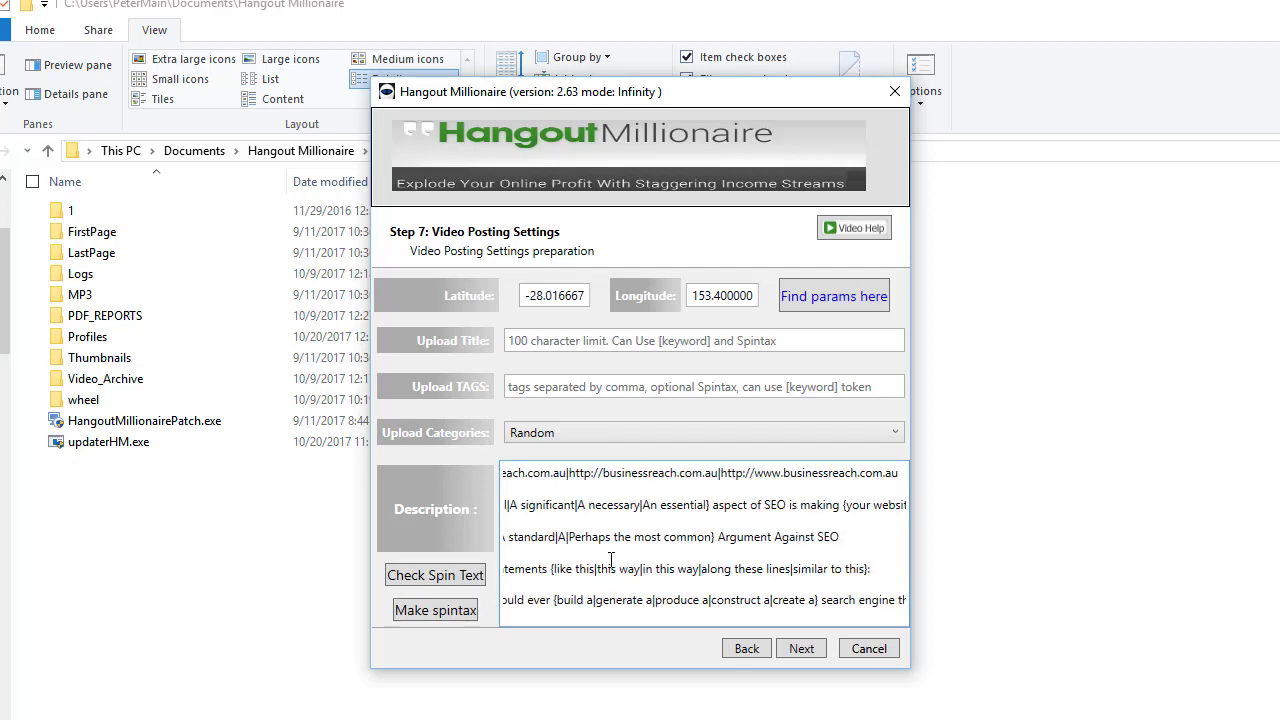
{"action": "type", "text": "/index."}
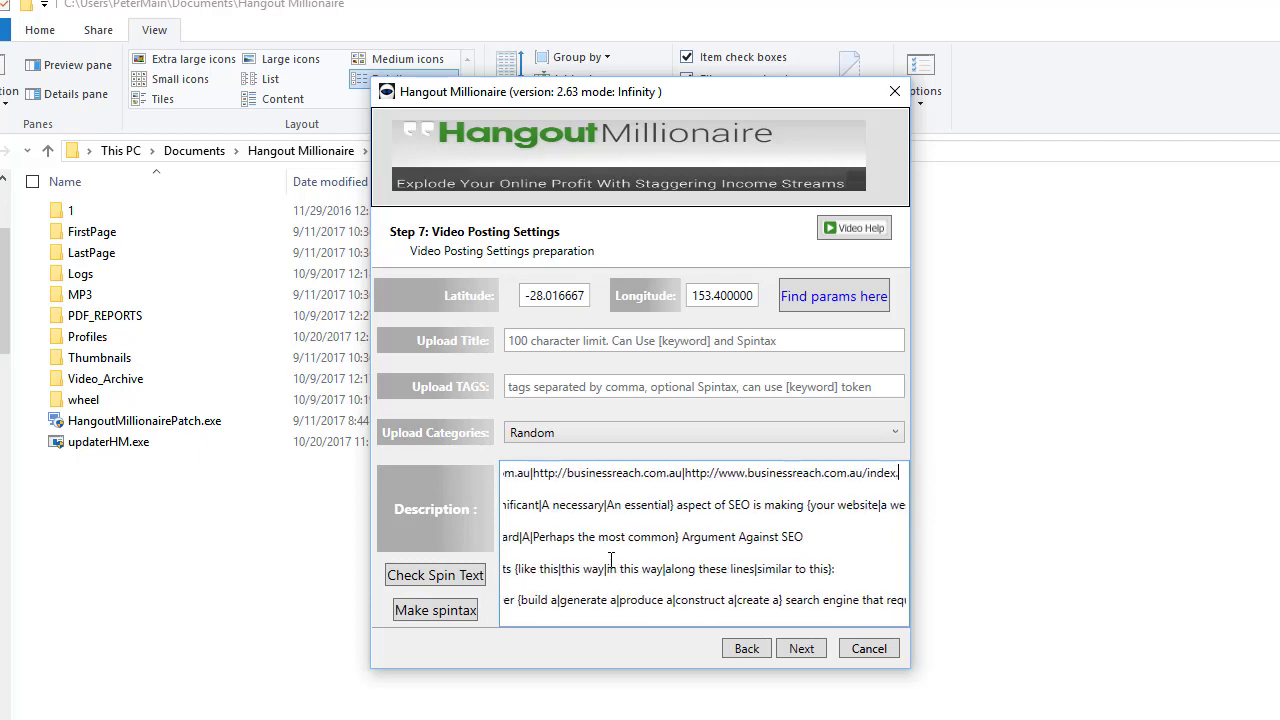
{"action": "type", "text": "php}"}
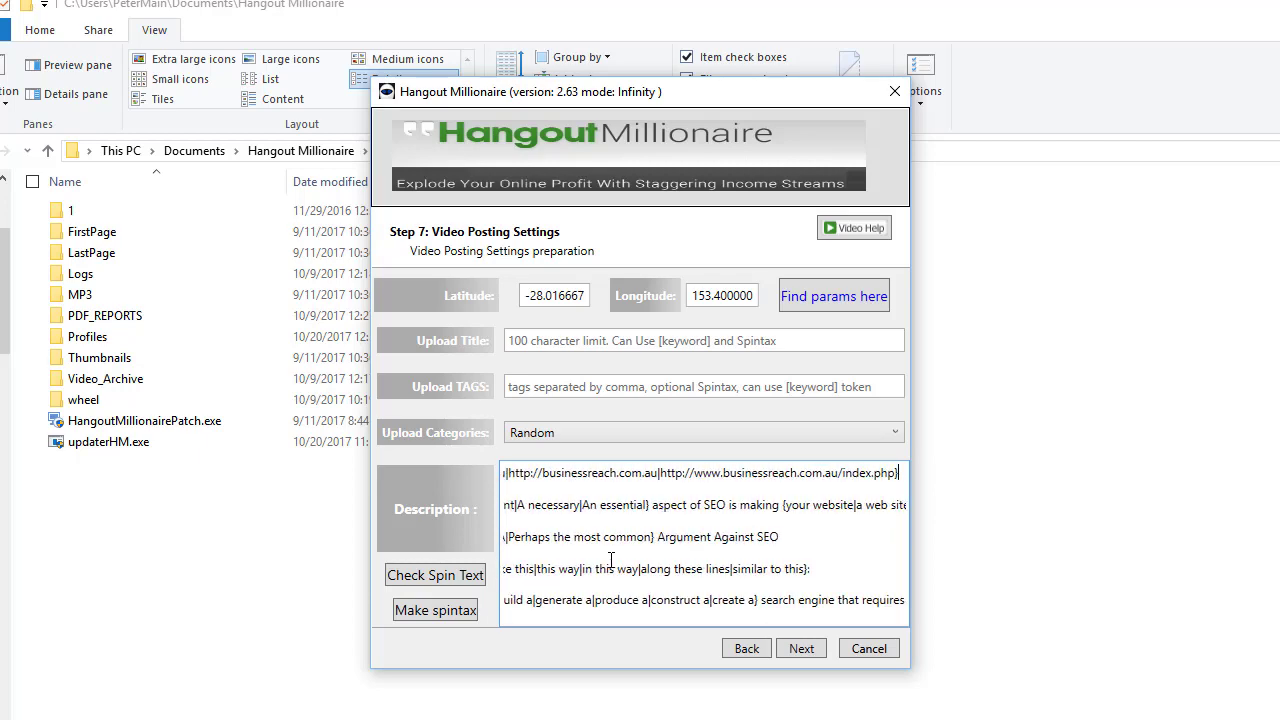
- Insert the tokens [title], [tableofcontents] and [linkwhell] on separate lines between the link spintax and the article
{"action": "key", "text": "Return"}
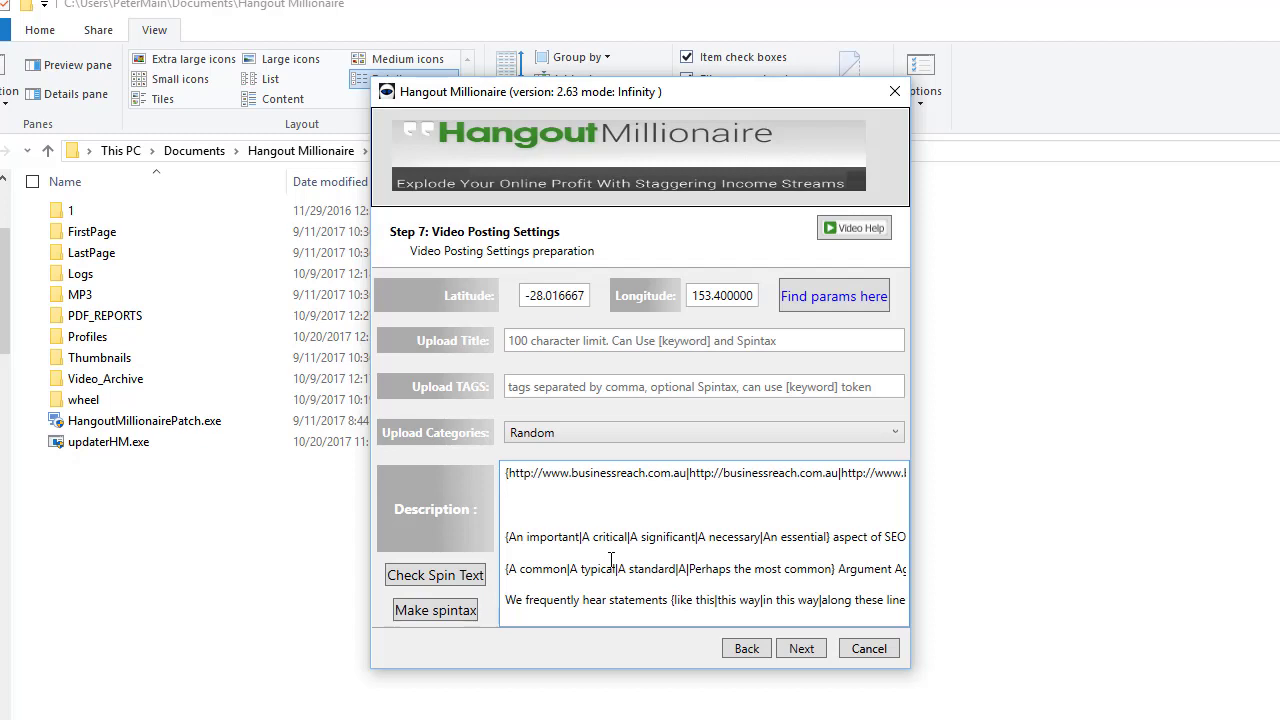
{"action": "key", "text": "ctrl+v"}
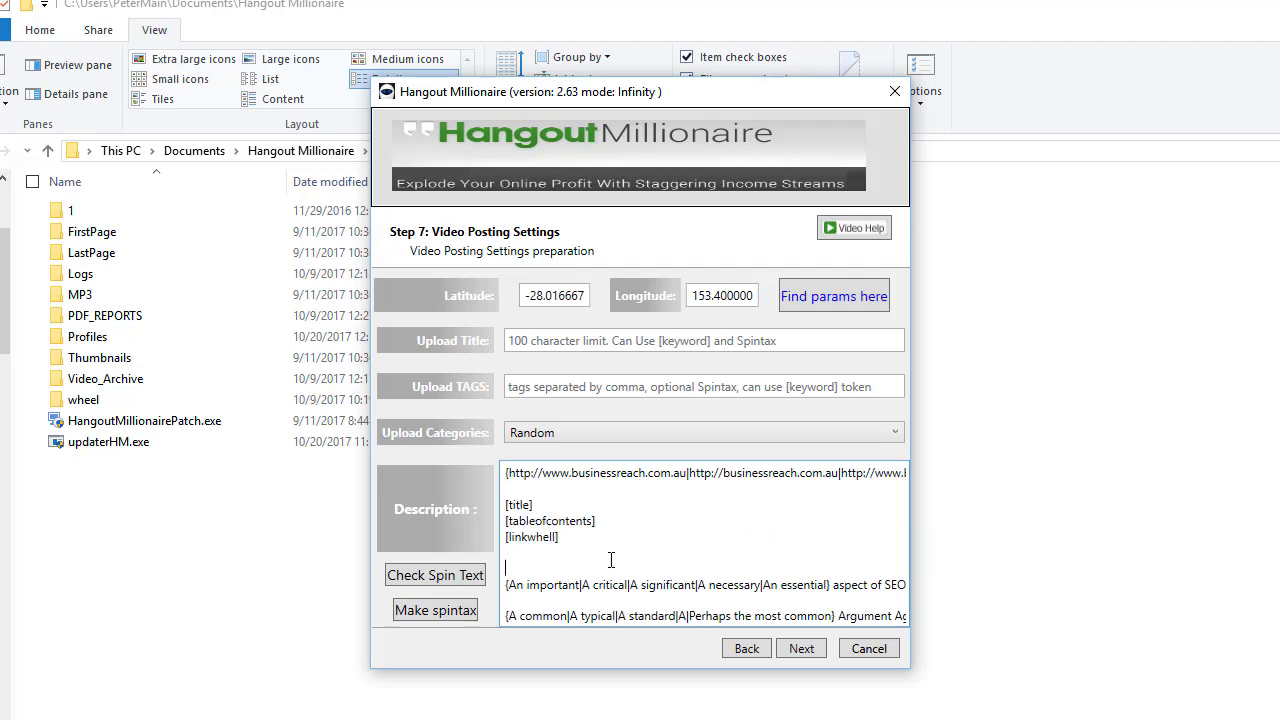
{"action": "key", "text": "BackSpace"}
{"action": "key", "text": "Up"}
{"action": "key", "text": "Up"}
{"action": "key", "text": "Up"}
{"action": "key", "text": "Up"}
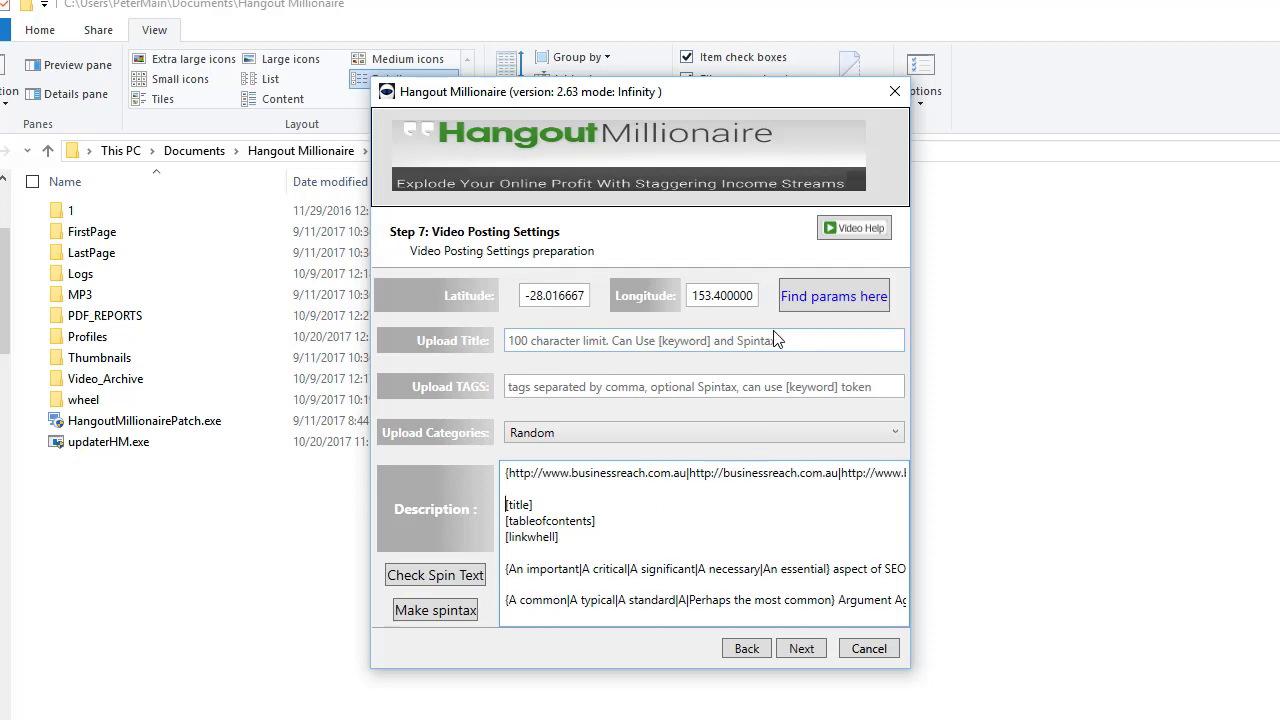
{"action": "left_click", "coordinate": [556, 504]}
{"action": "key", "text": "Down"}
{"action": "key", "text": "Down"}
{"action": "key", "text": "shift+End"}
{"action": "left_click", "coordinate": [556, 505]}
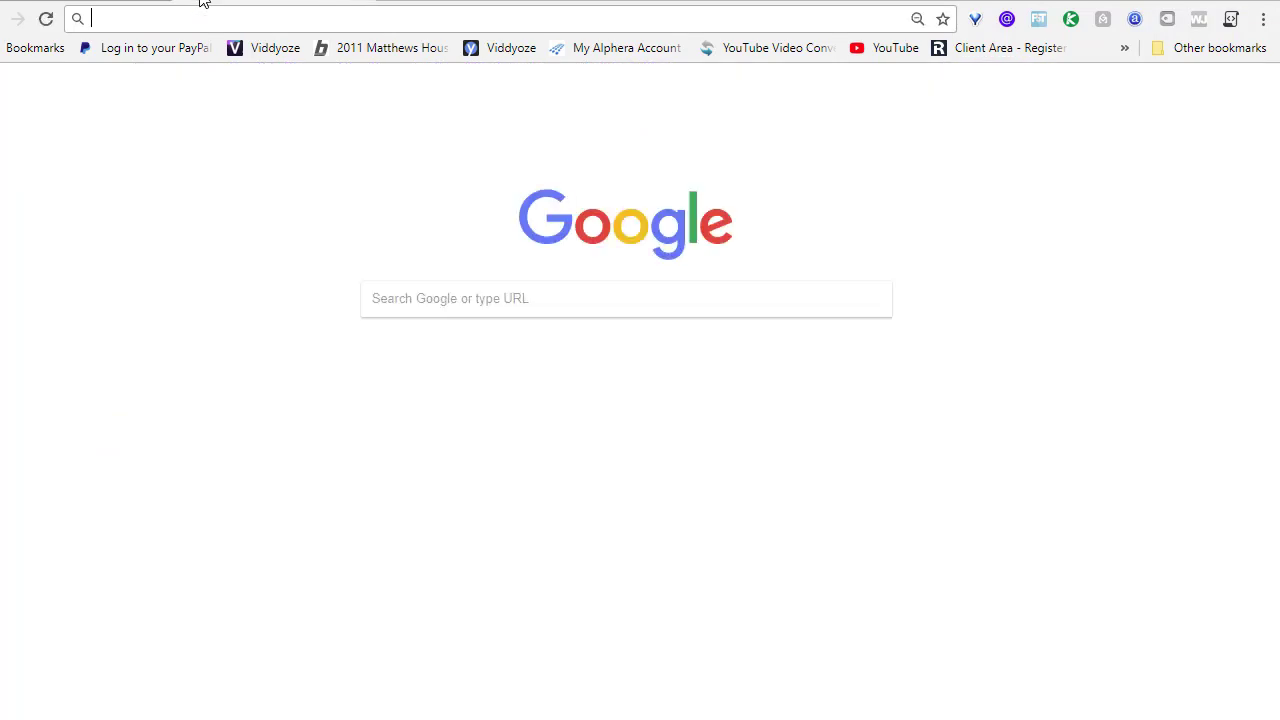
- Switch to the browser and search Google for "Seo Services Alberton"
{"action": "type", "text": "ser"}
{"action": "key", "text": "BackSpace"}
{"action": "type", "text": "o serfv"}
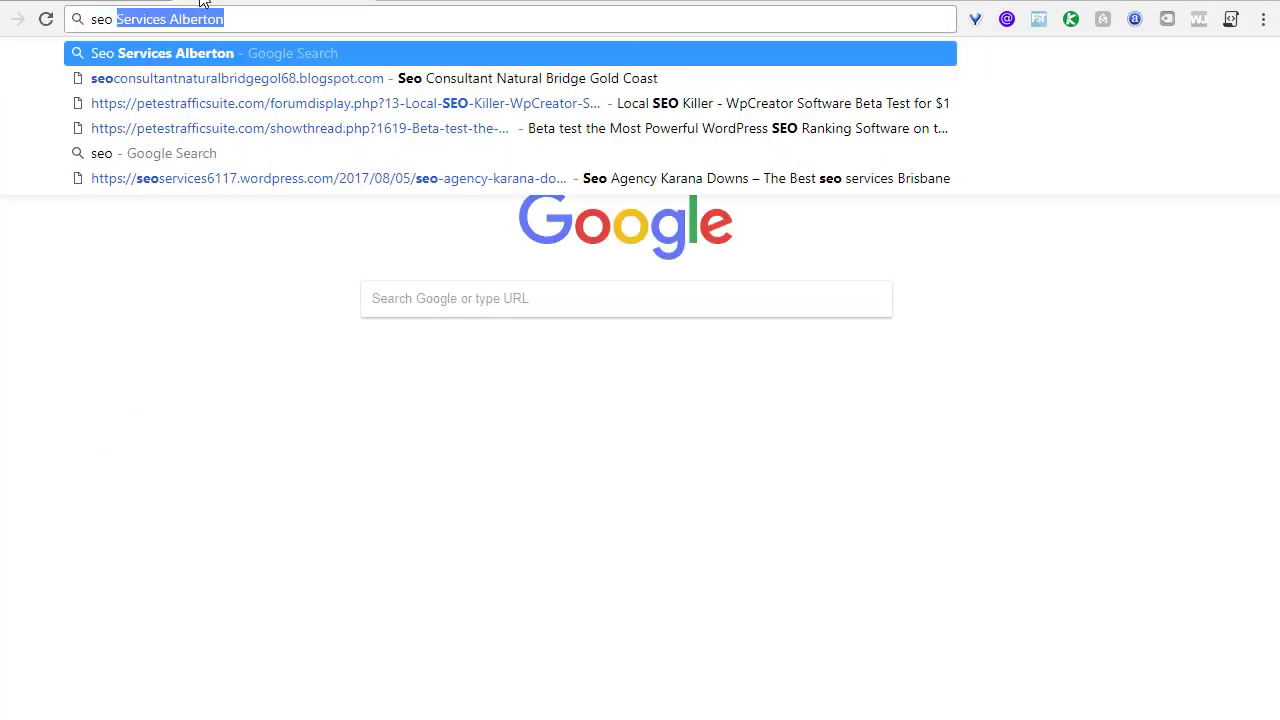
{"action": "key", "text": "BackSpace"}
{"action": "key", "text": "BackSpace"}
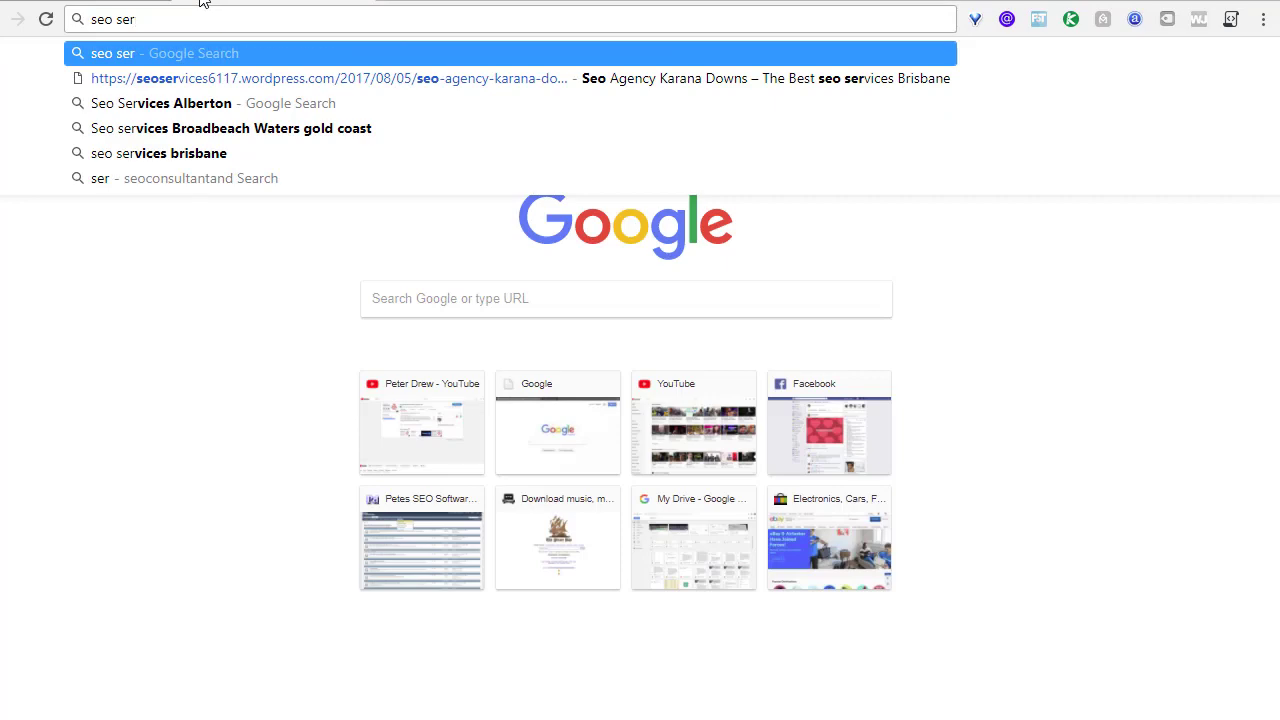
{"action": "type", "text": "v"}
{"action": "key", "text": "Return"}
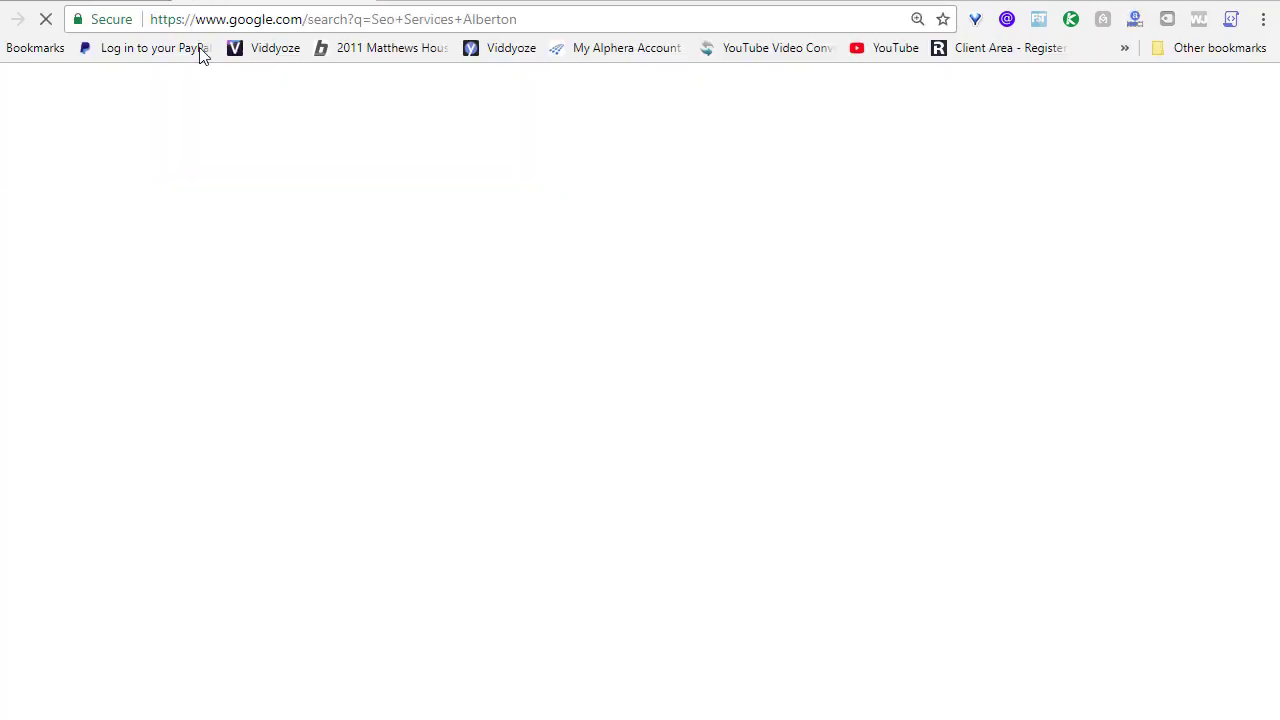
- Look through the search results and open the YouTube video "Seo Services Alberton Gold Coast"
{"action": "scroll", "coordinate": [277, 276], "scroll_direction": "down", "scroll_amount": 3}
{"action": "scroll", "coordinate": [277, 276], "scroll_direction": "down", "scroll_amount": 3}
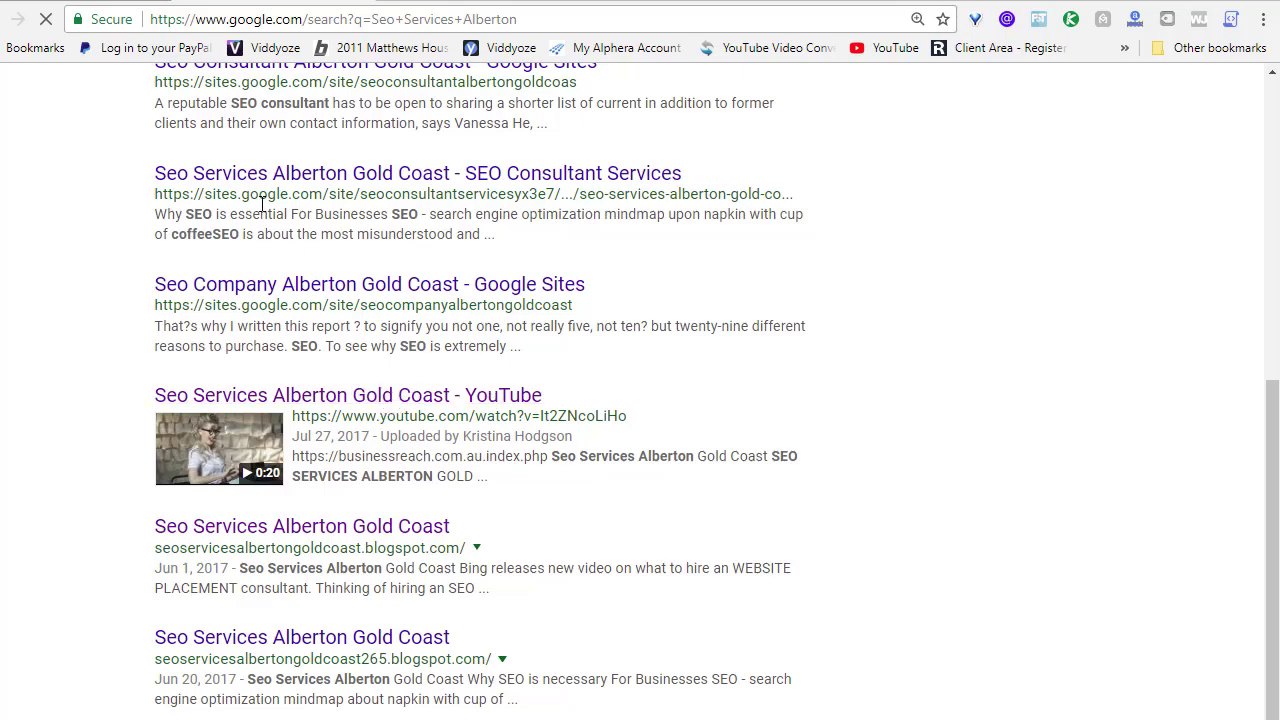
{"action": "left_click_drag", "start_coordinate": [258, 196], "coordinate": [377, 196]}
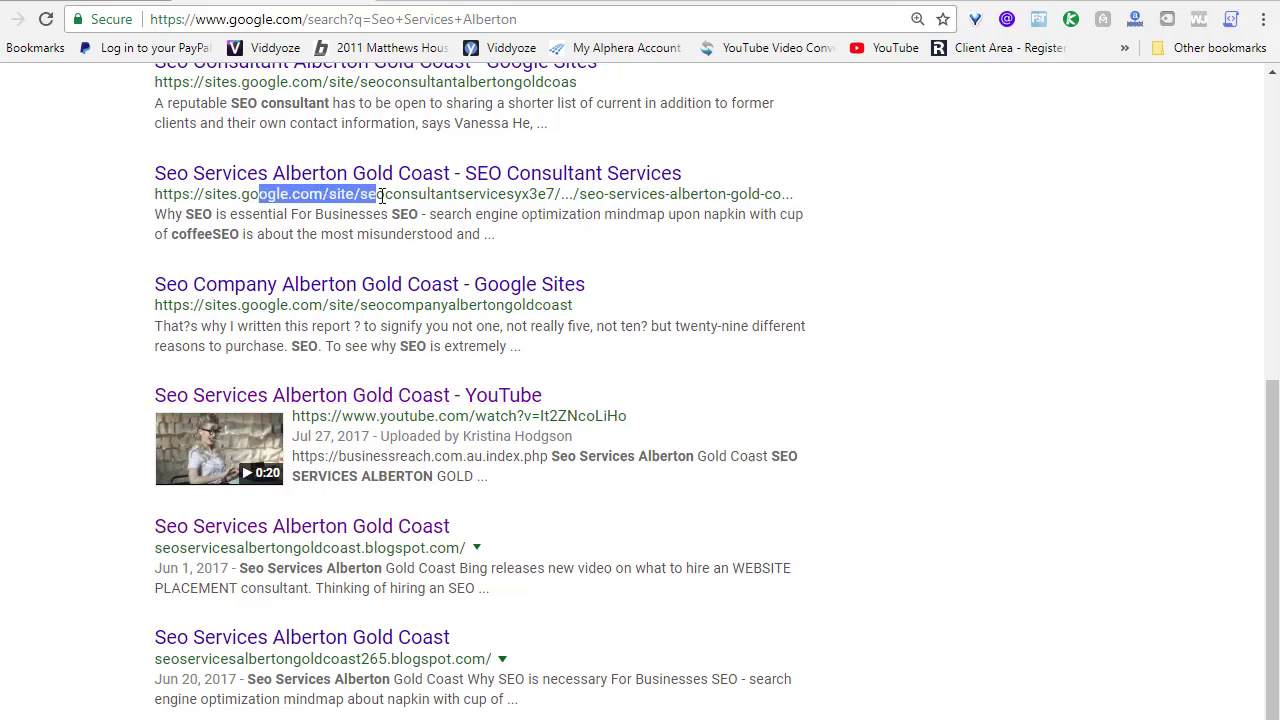
{"action": "left_click", "coordinate": [404, 398]}
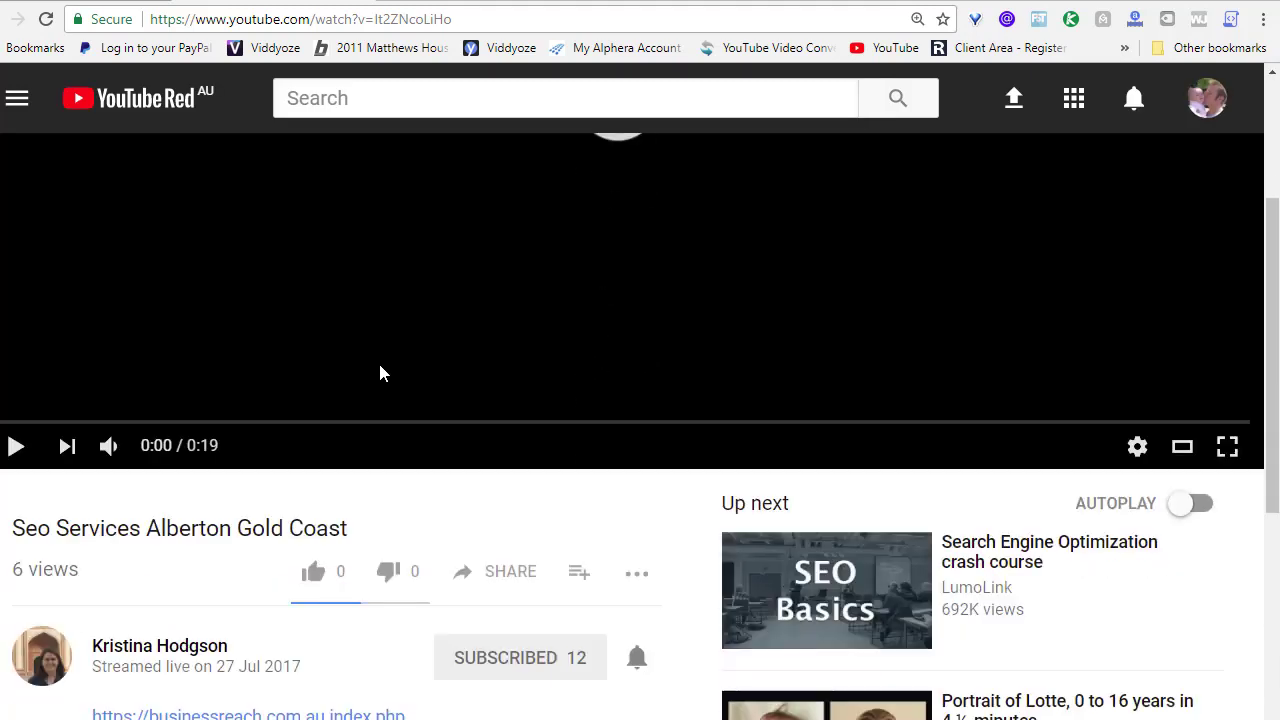
- Expand the YouTube video's description and examine its site link, title heading, timestamped table of contents and link wheel URL
{"action": "scroll", "coordinate": [379, 365], "scroll_direction": "down", "scroll_amount": 3}
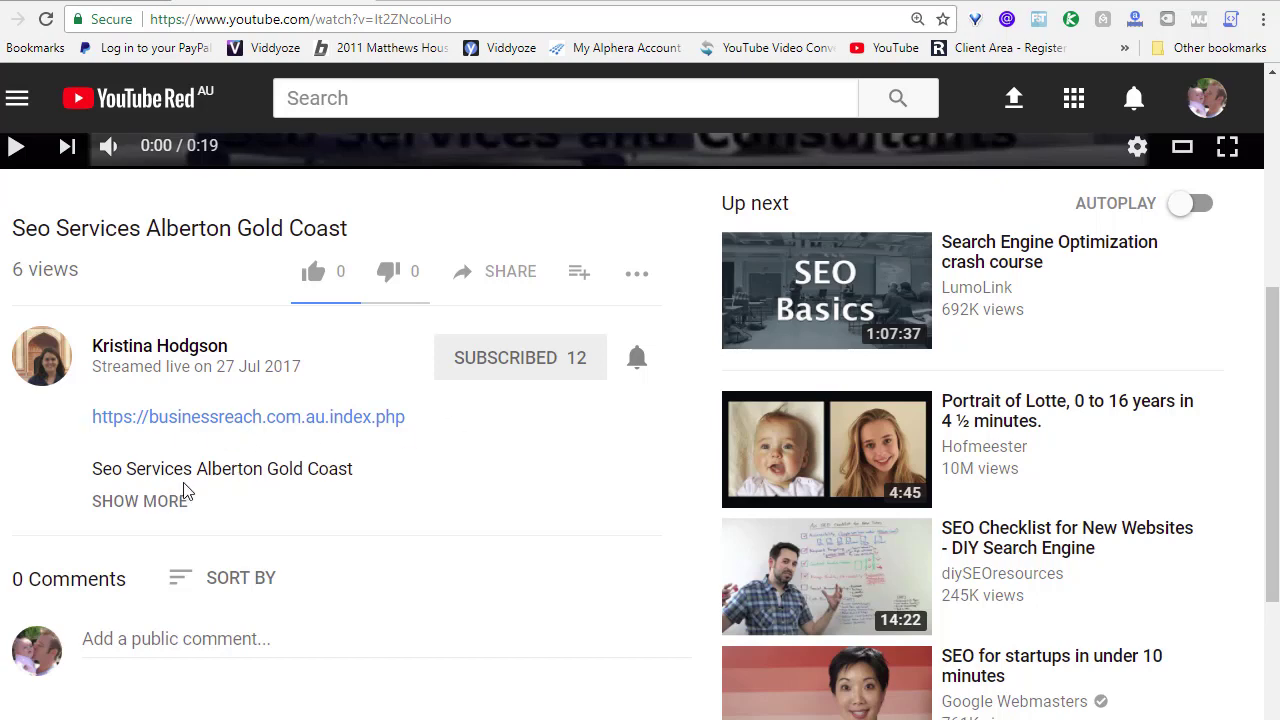
{"action": "left_click", "coordinate": [158, 501]}
{"action": "scroll", "coordinate": [591, 525], "scroll_direction": "down", "scroll_amount": 3}
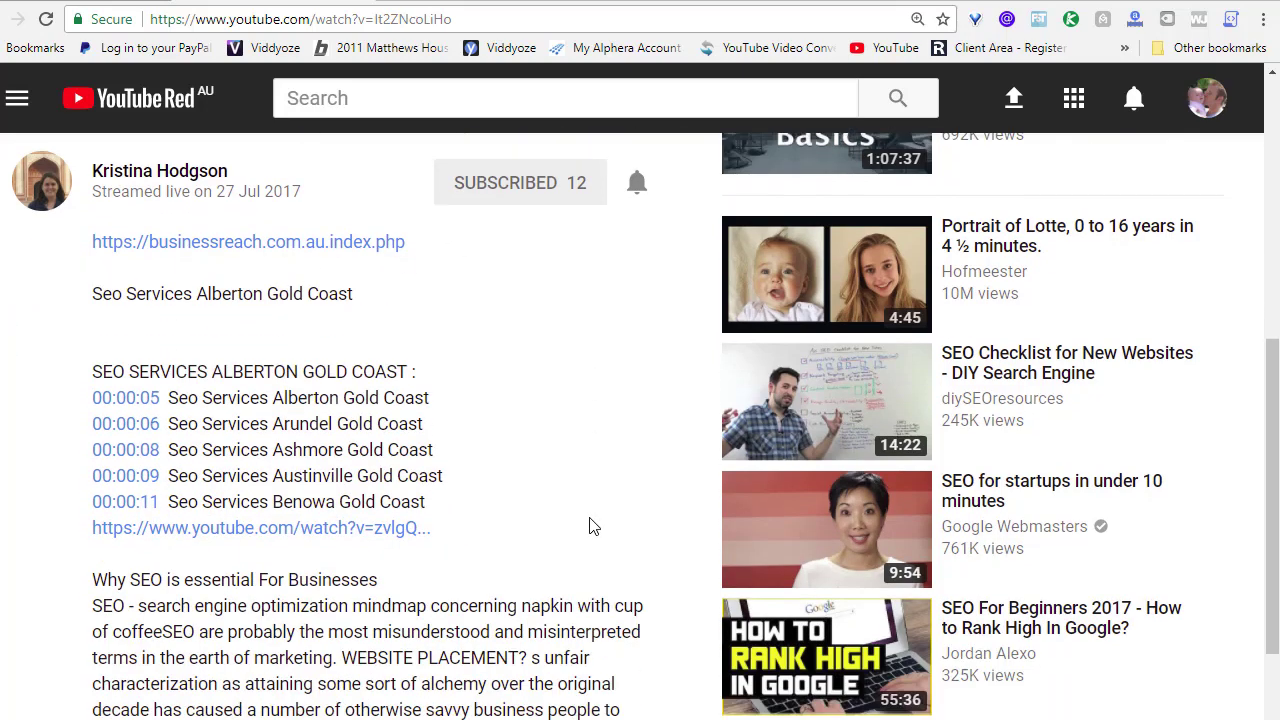
{"action": "left_click_drag", "start_coordinate": [78, 247], "coordinate": [435, 255]}
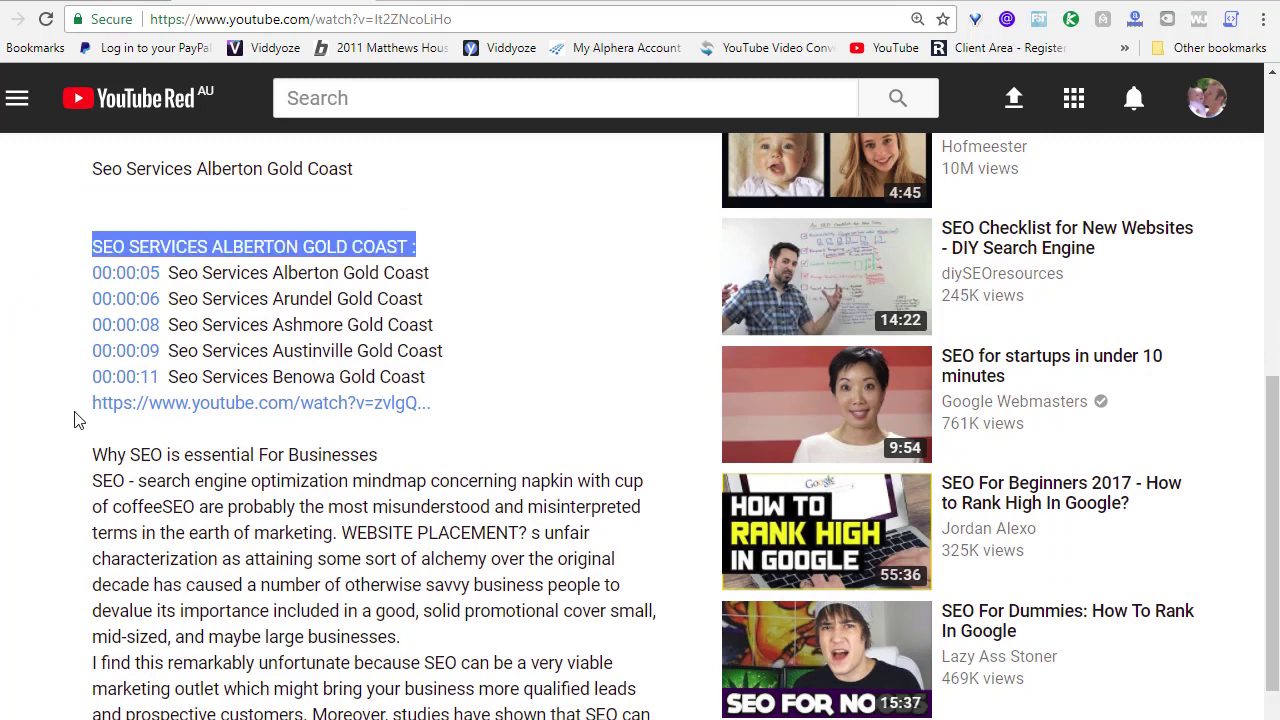
{"action": "left_click_drag", "start_coordinate": [77, 406], "coordinate": [460, 403]}
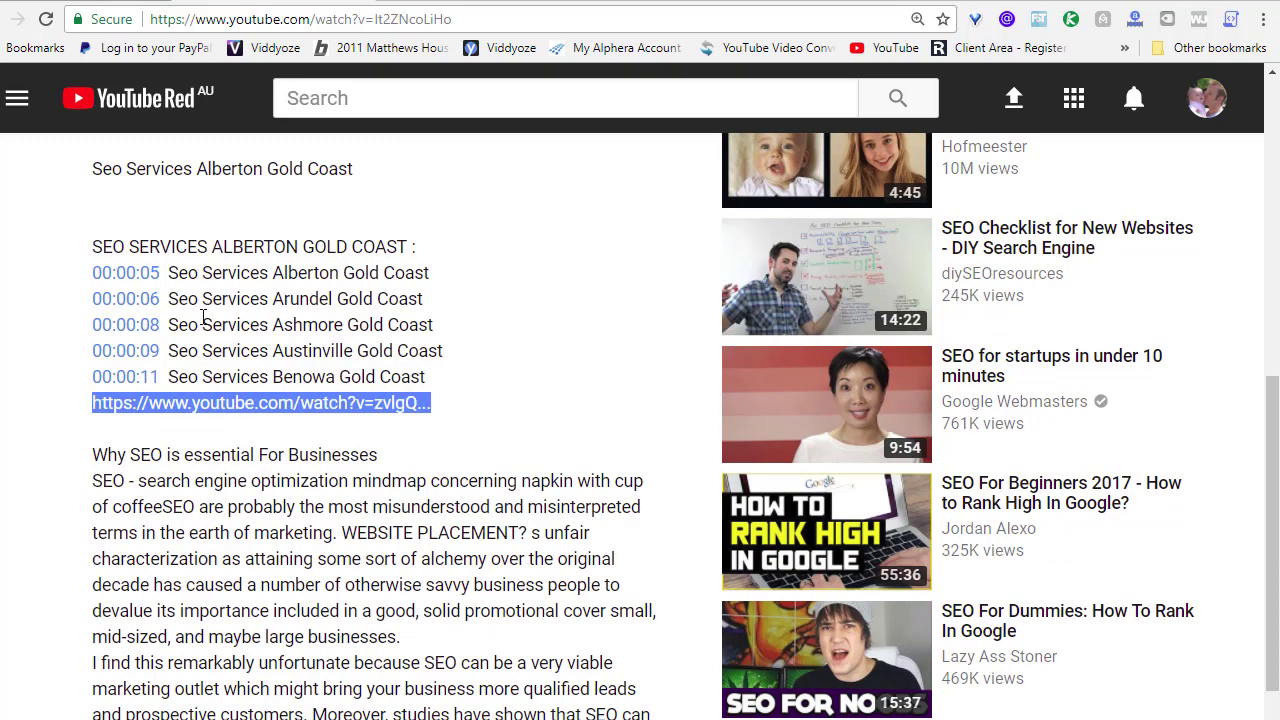
{"action": "left_click", "coordinate": [133, 279]}
{"action": "left_click_drag", "start_coordinate": [133, 279], "coordinate": [455, 381]}
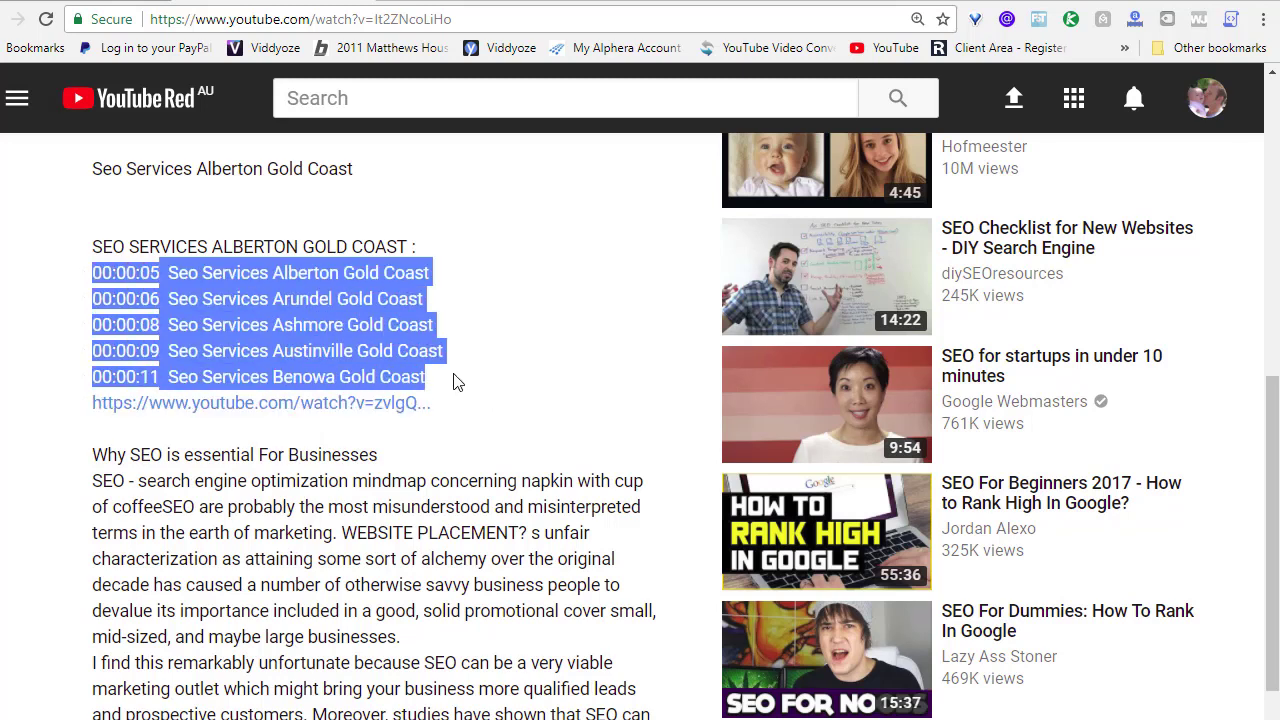
{"action": "left_click", "coordinate": [458, 376]}
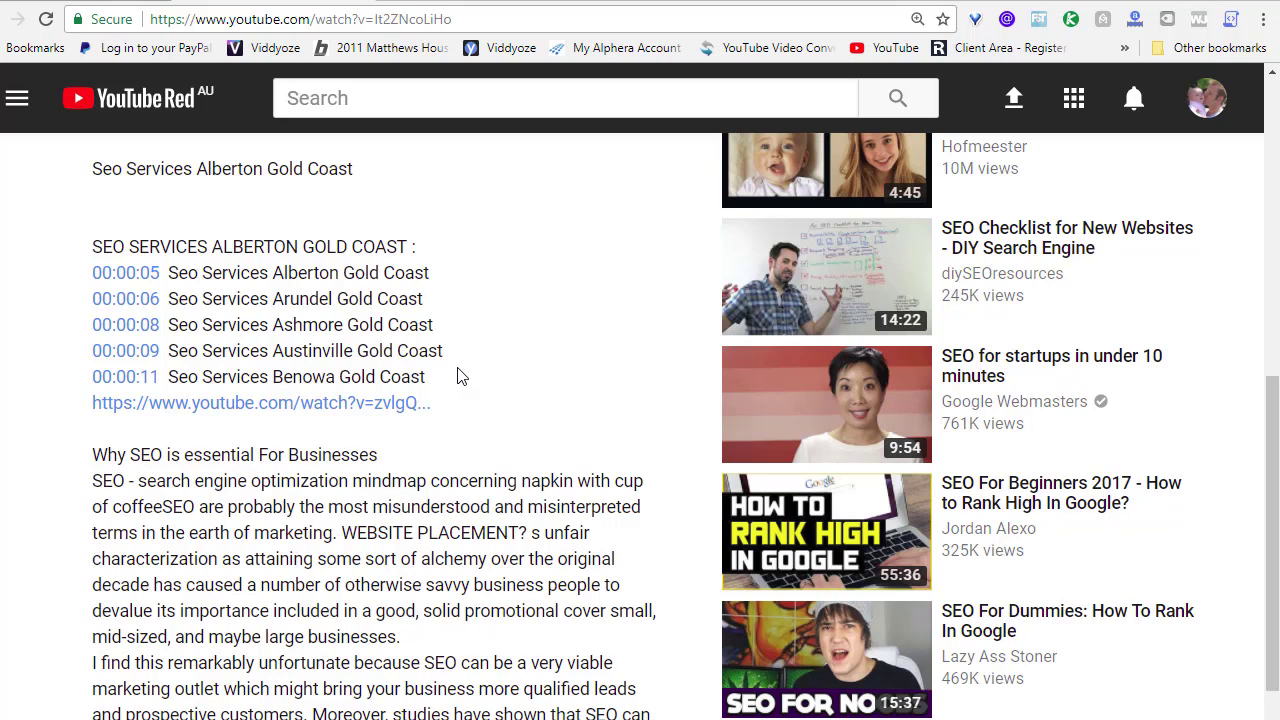
{"action": "scroll", "coordinate": [460, 376], "scroll_direction": "up", "scroll_amount": 2}
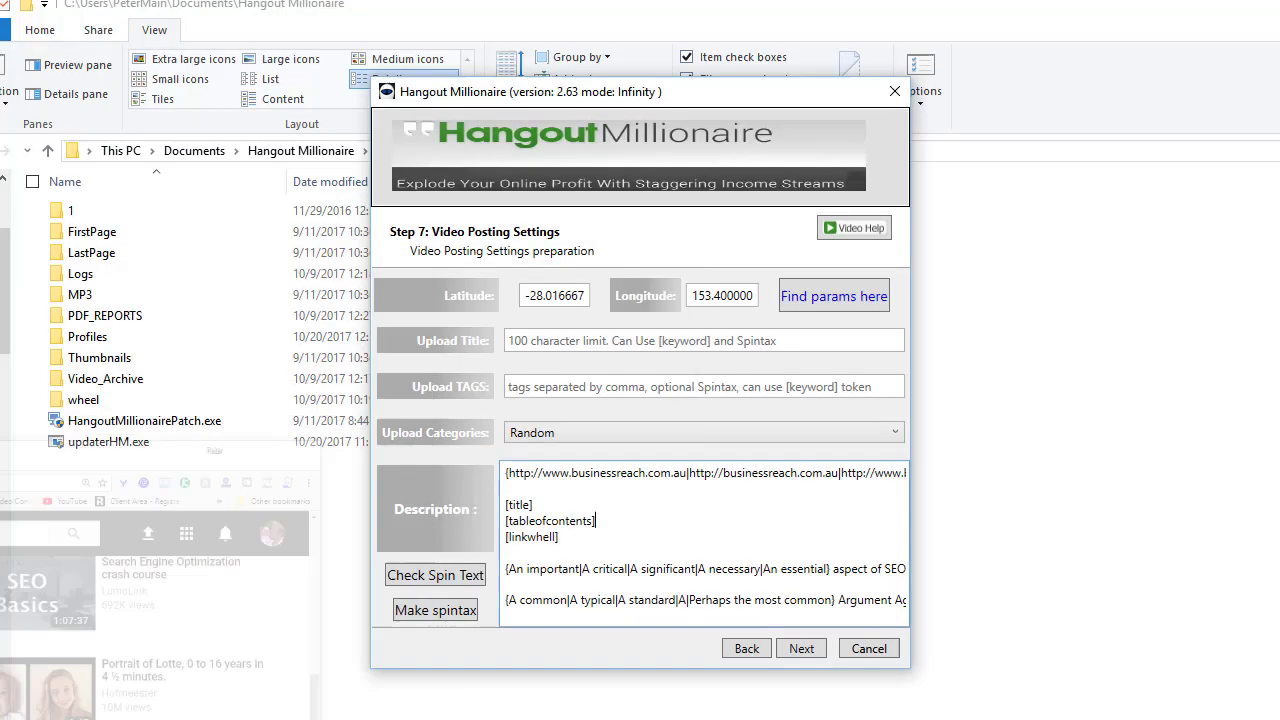
- In Hangout Millionaire, append a "Related Links" heading at the end of the description and paste the Google Sites and Drive links below it
{"action": "left_click", "coordinate": [651, 537]}
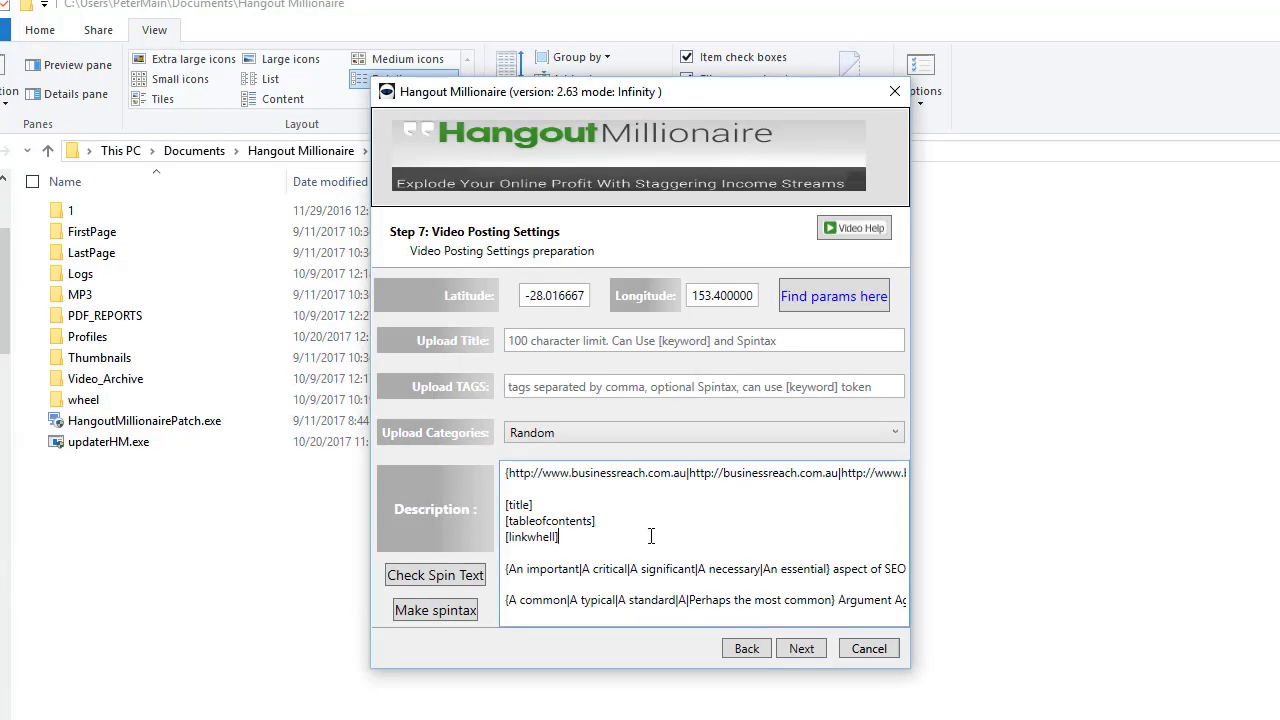
{"action": "key", "text": "Down"}
{"action": "key", "text": "Down"}
{"action": "key", "text": "ctrl+End"}
{"action": "key", "text": "Return"}
{"action": "key", "text": "Return"}
{"action": "key", "text": "Return"}
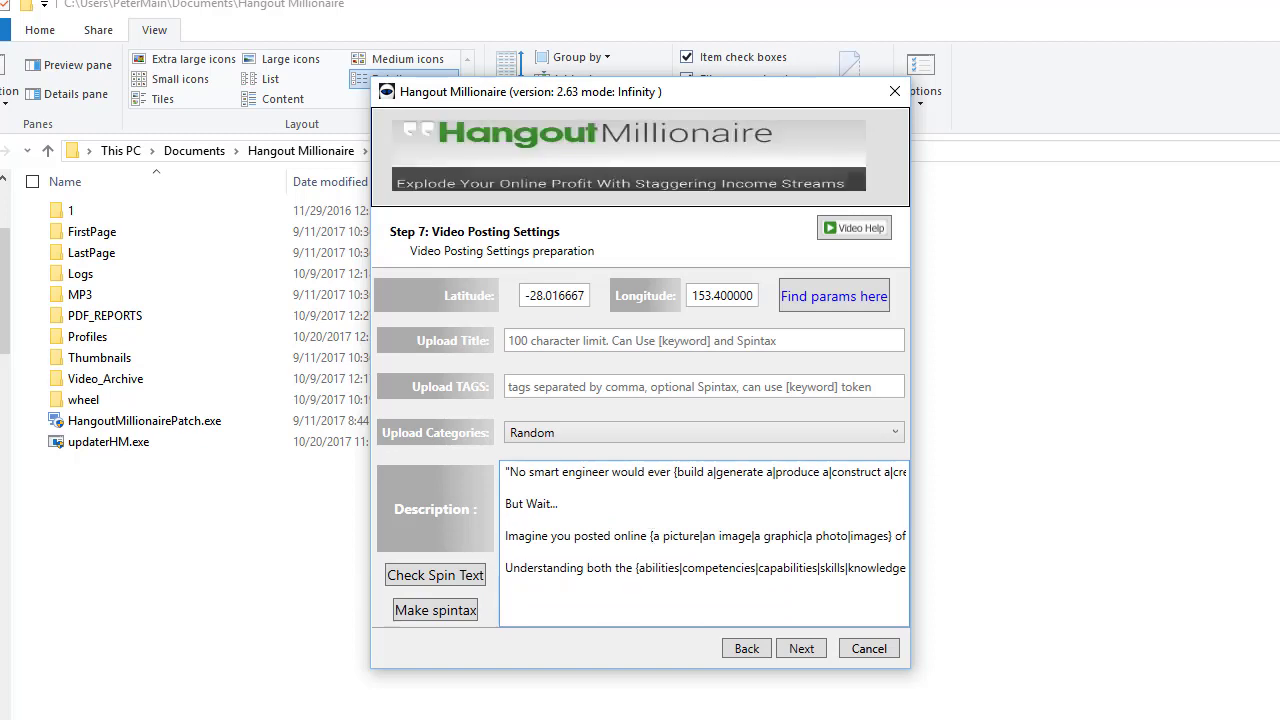
{"action": "type", "text": "Related Links"}
{"action": "key", "text": "Return"}
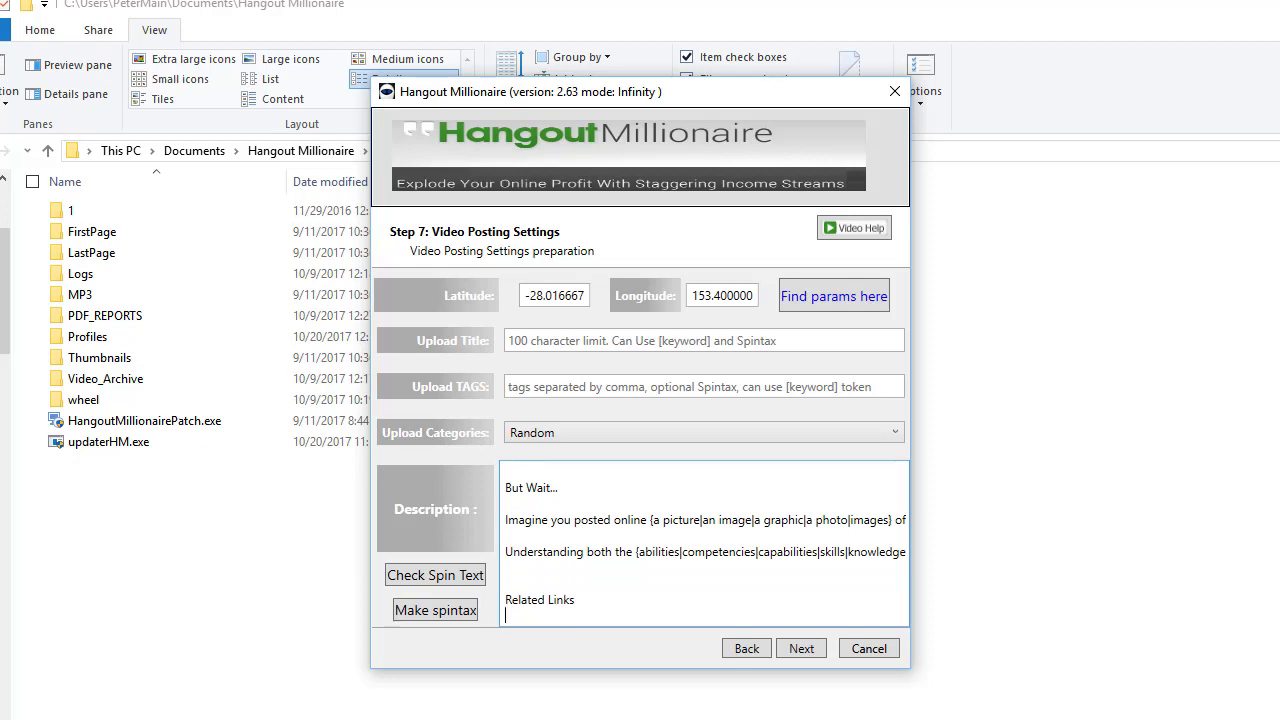
{"action": "key", "text": "ctrl+v"}
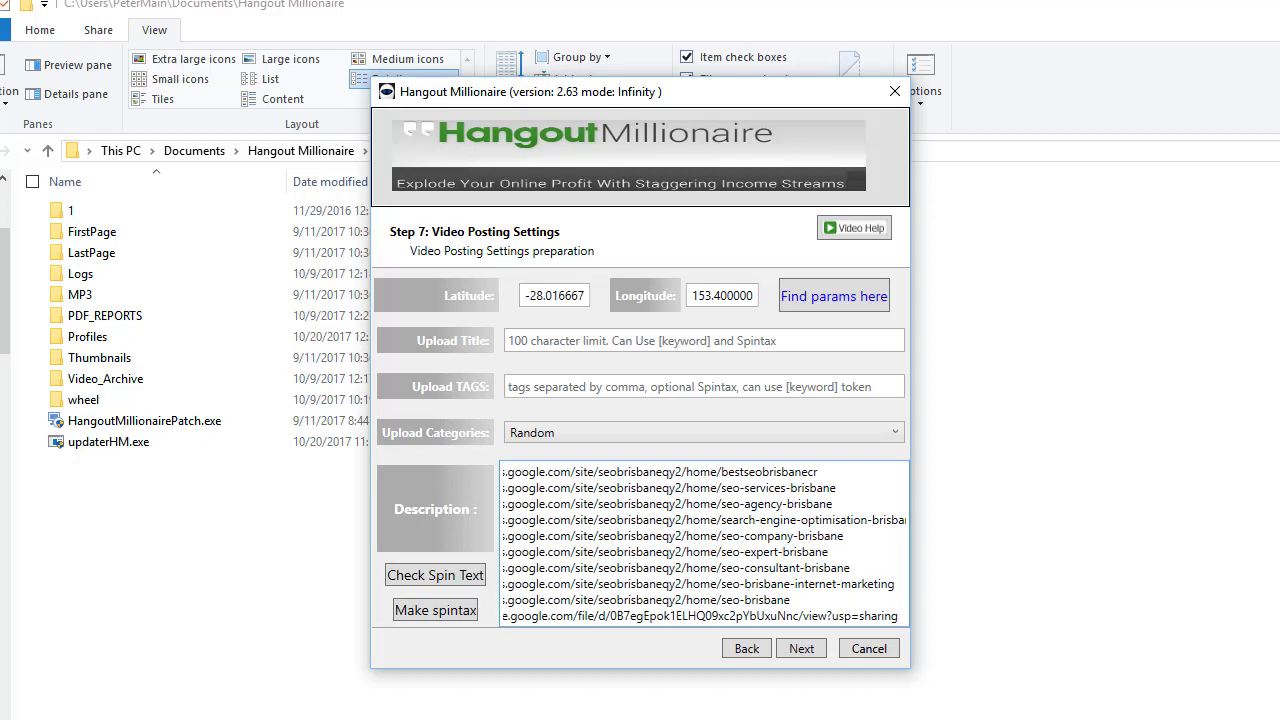
{"action": "key", "text": "Return"}
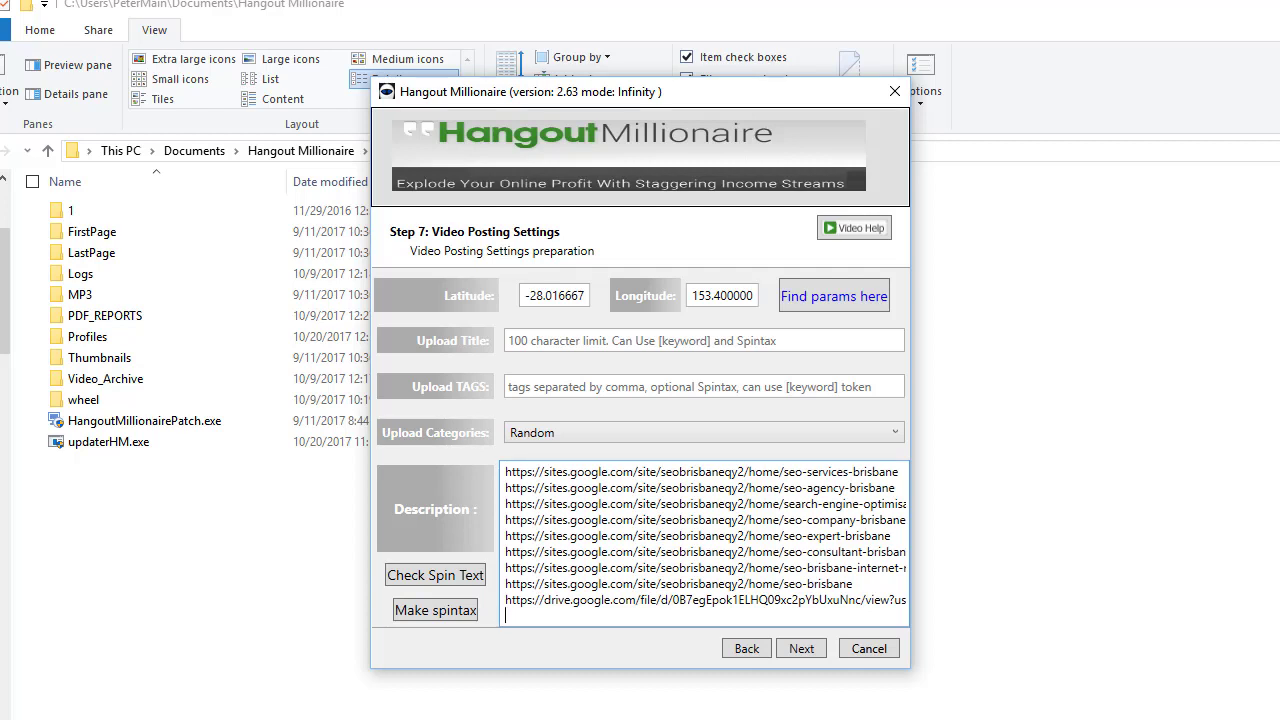
- Fill in the upload tags with "[keyword]," followed by the copied comma-separated Gold Coast SEO keywords and a closing comma
{"action": "left_click", "coordinate": [550, 389]}
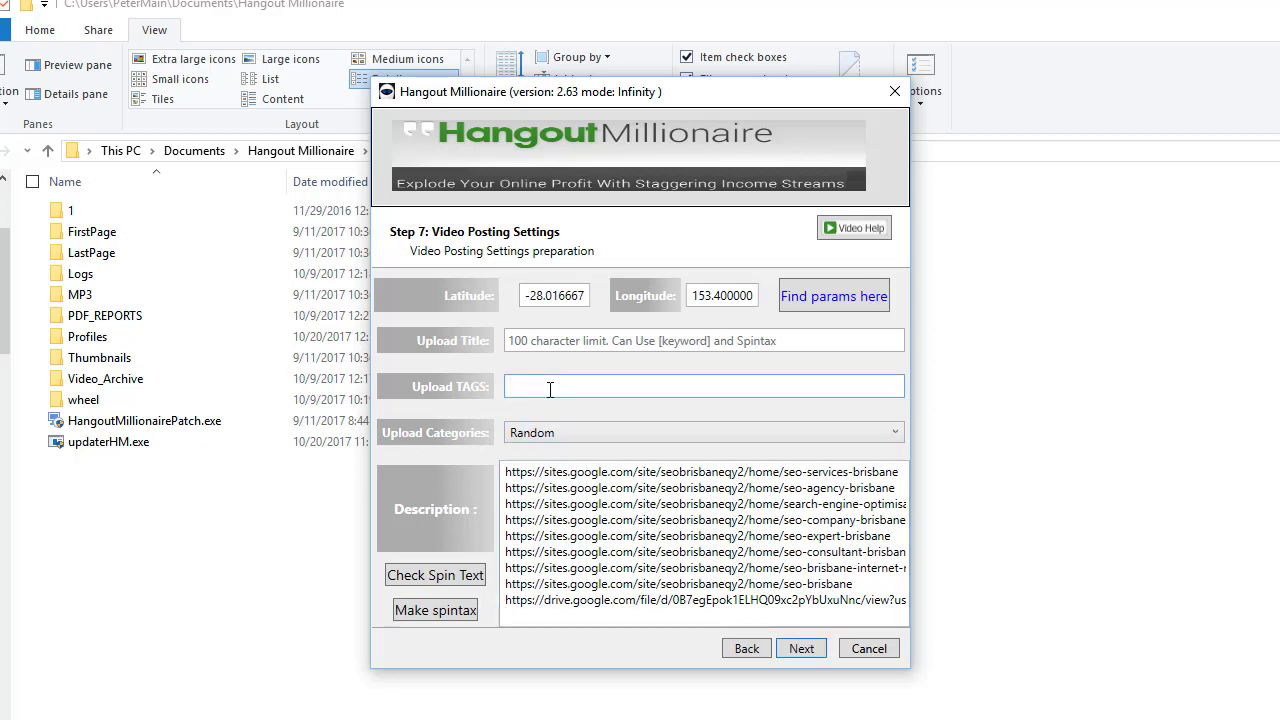
{"action": "type", "text": "[keyword],"}
{"action": "key", "text": "ctrl+v"}
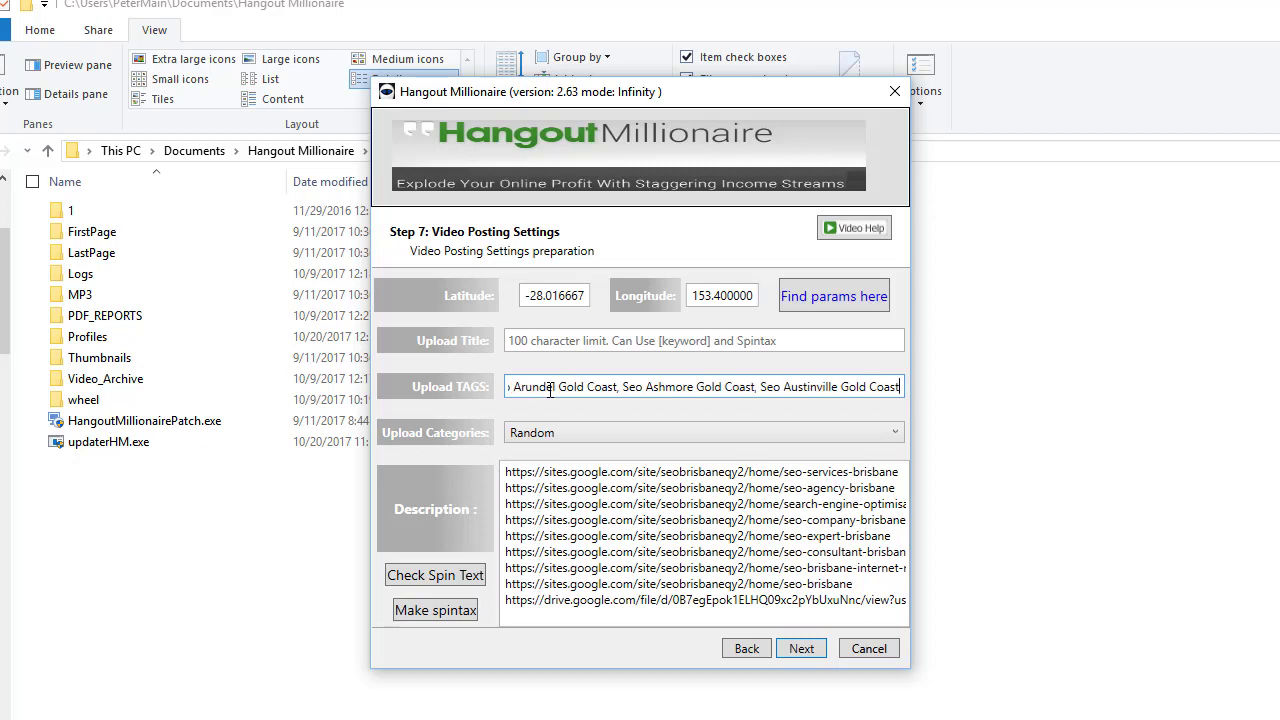
{"action": "type", "text": ","}
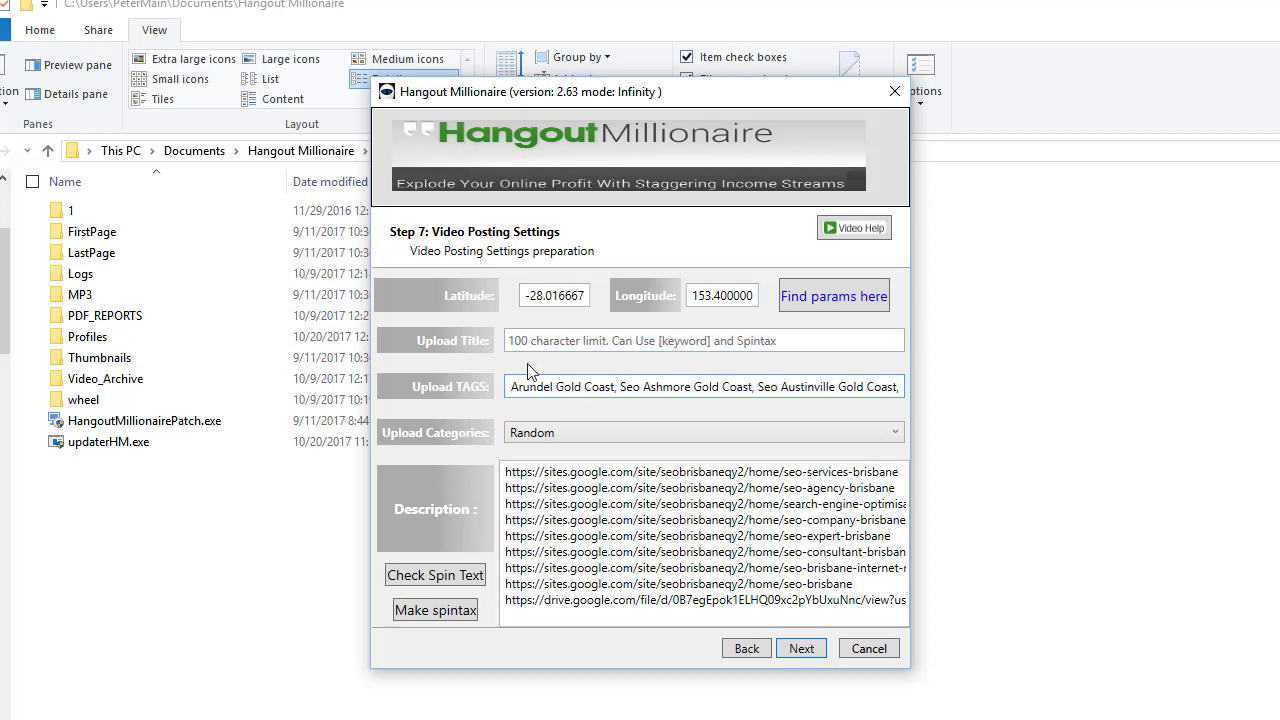
- Set the upload title to "[keyword] {Right|Is|Available} {Now|Here|Here Today} [keyword]"
{"action": "left_click", "coordinate": [568, 338]}
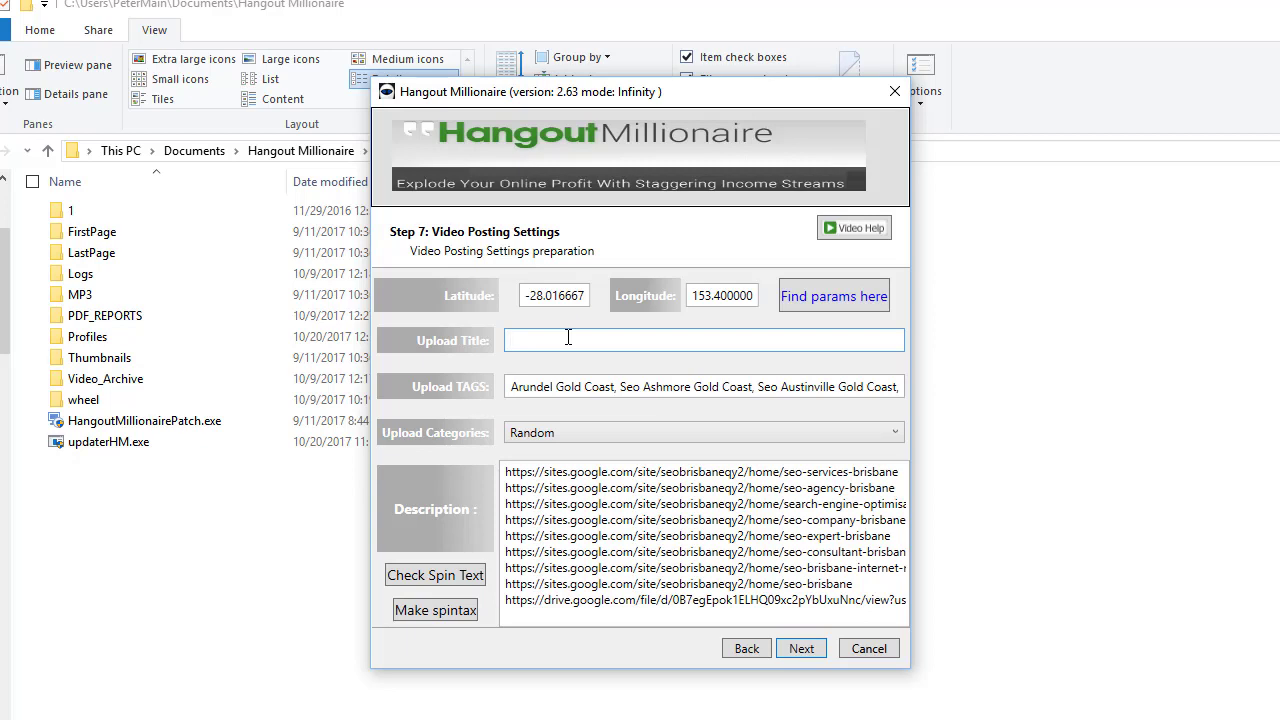
{"action": "type", "text": "[keyword]"}
{"action": "double_click", "coordinate": [567, 340]}
{"action": "key", "text": "ctrl+c"}
{"action": "left_click", "coordinate": [567, 340]}
{"action": "key", "text": "ctrl+v"}
{"action": "type", "text": "{Right|Is|Available} {Now|Here|Here Today}"}
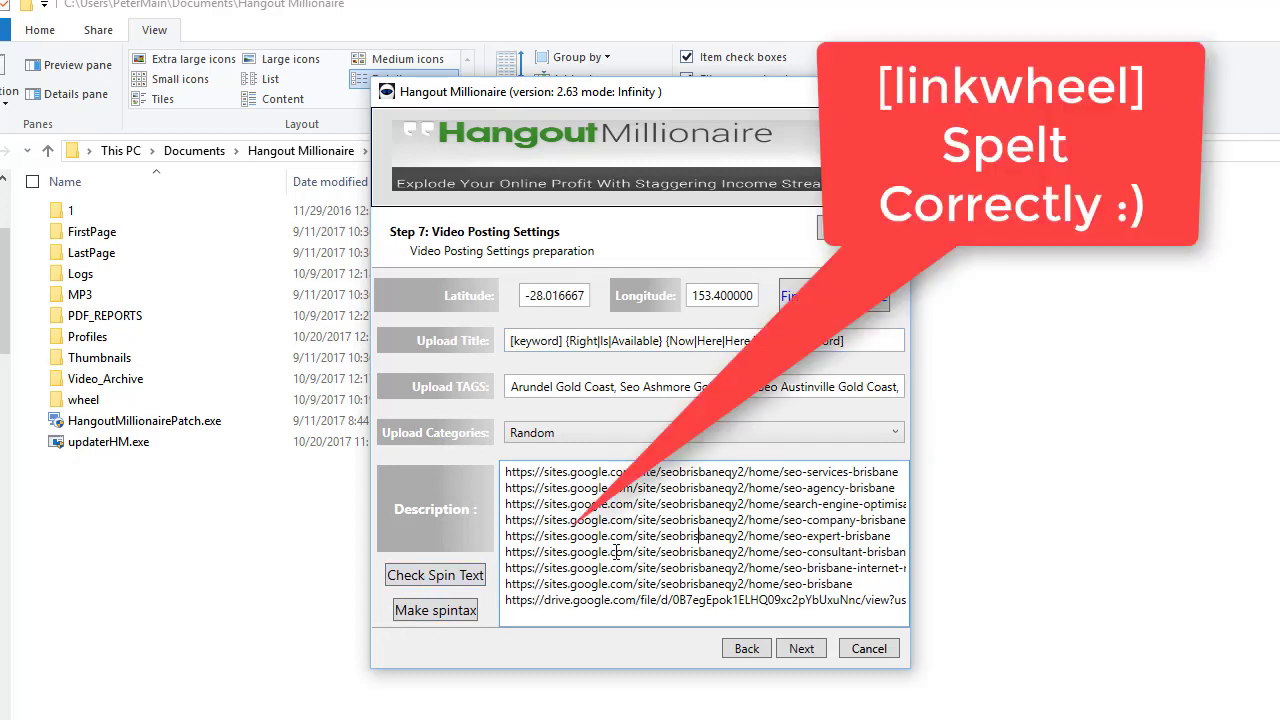
- Clear the video description and replace it with the spintax text copied from the upload title
{"action": "key", "text": "ctrl+a"}
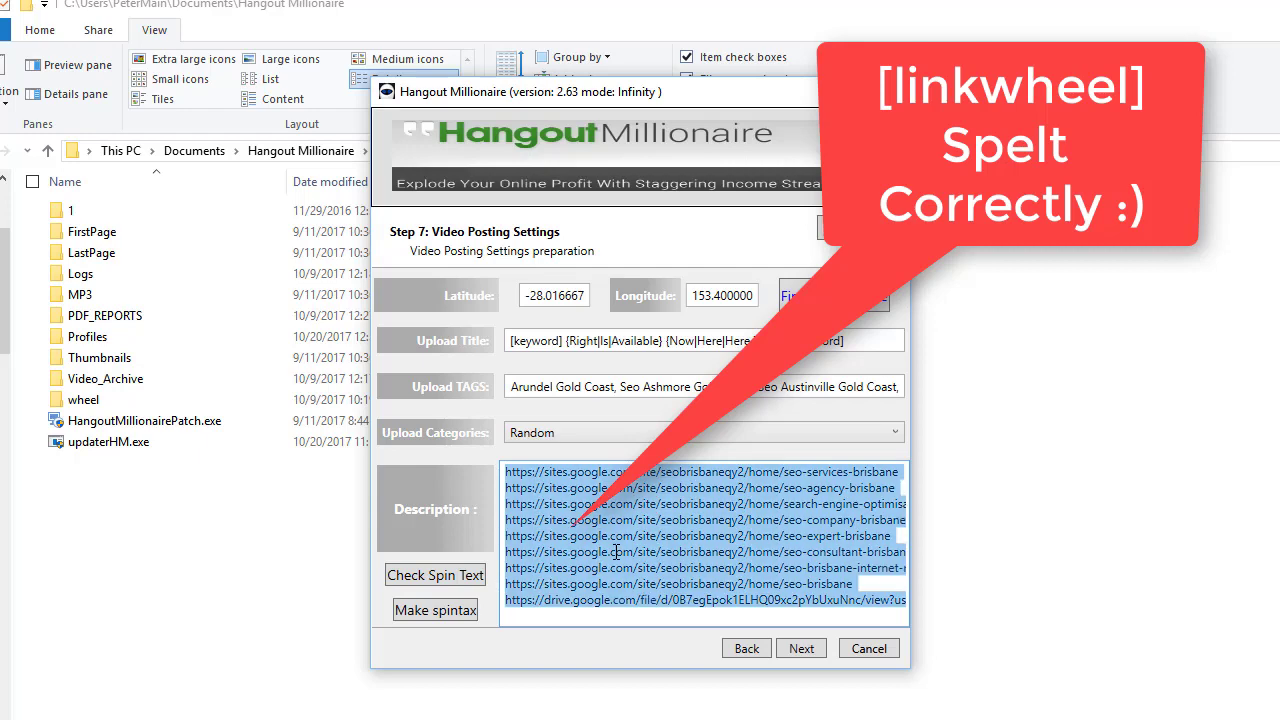
{"action": "key", "text": "BackSpace"}
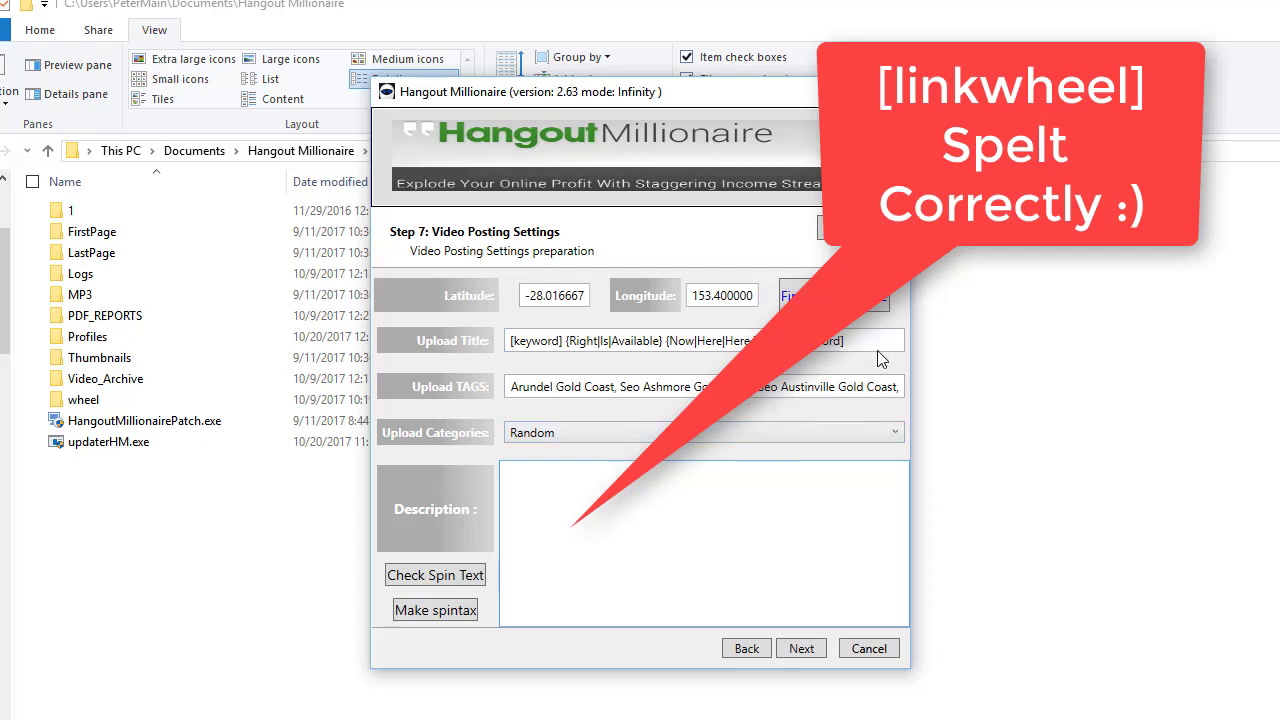
{"action": "left_click_drag", "start_coordinate": [878, 340], "coordinate": [442, 340]}
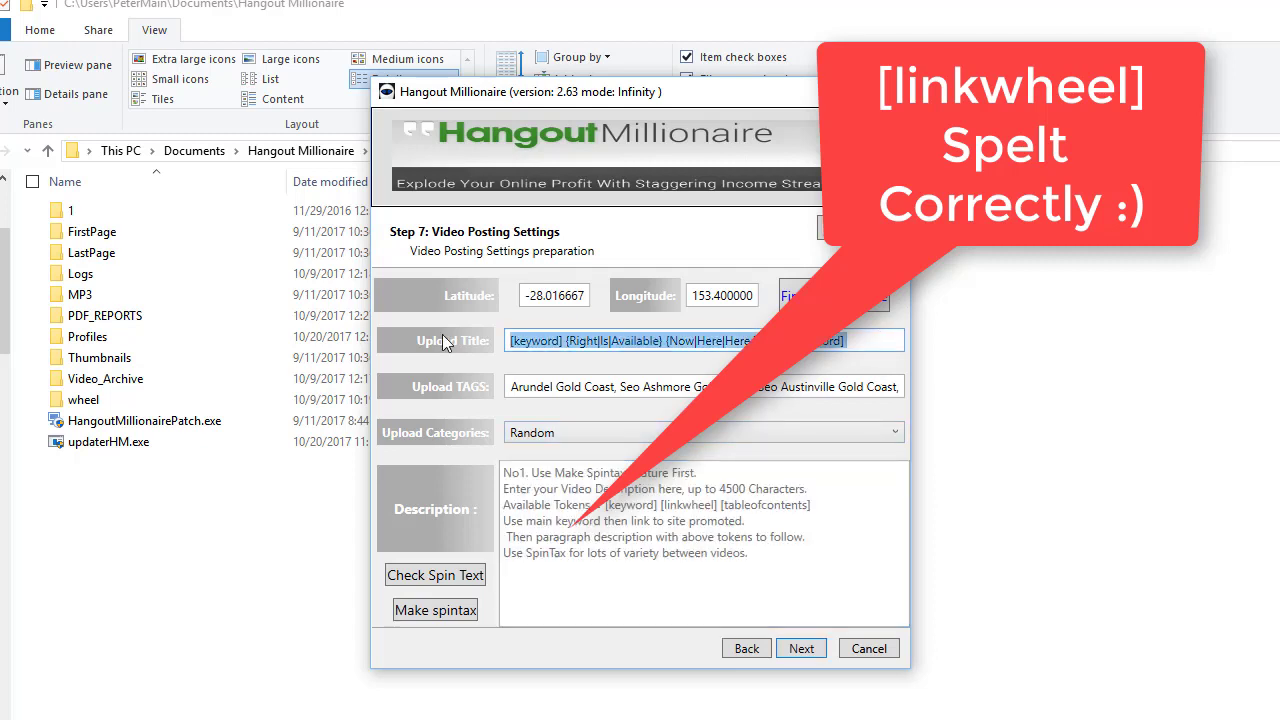
{"action": "key", "text": "ctrl+c"}
{"action": "left_click", "coordinate": [573, 529]}
{"action": "key", "text": "ctrl+v"}
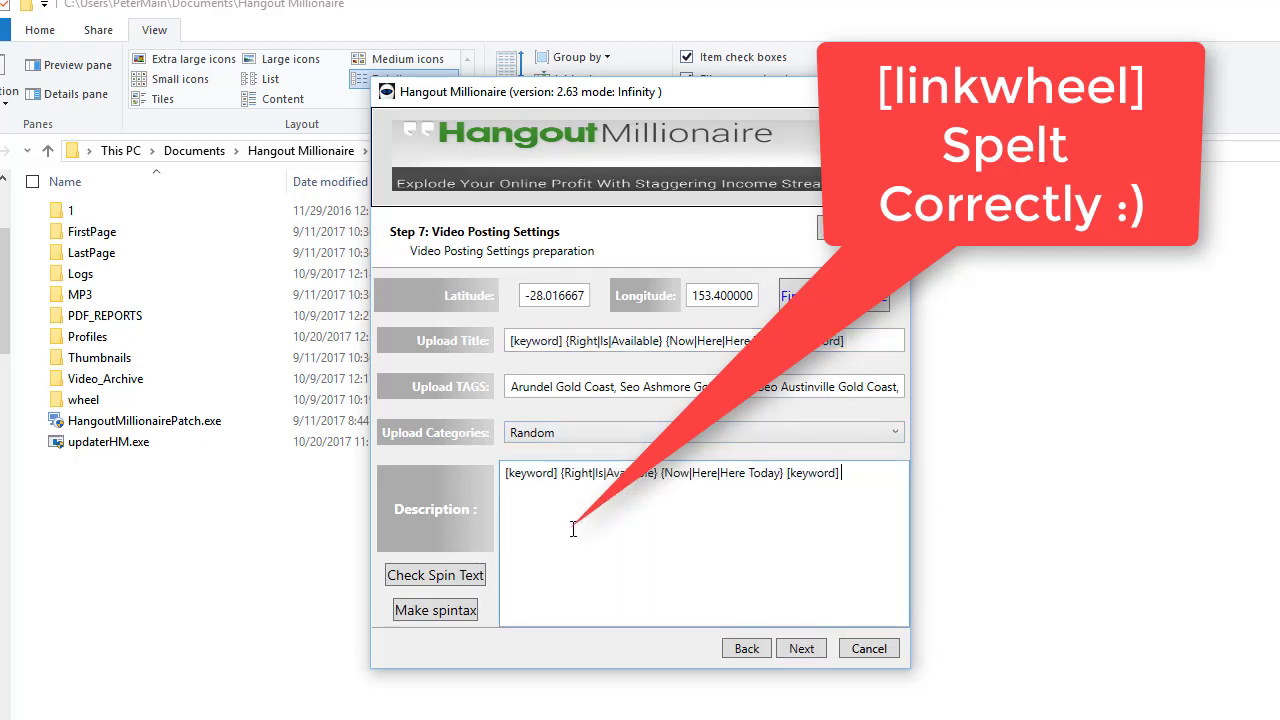
- Remove the [keyword] tokens from both ends of the spintax line in the description
{"action": "key", "text": "shift+Left"}
{"action": "key", "text": "shift+Left"}
{"action": "key", "text": "shift+Left"}
{"action": "key", "text": "shift+Left"}
{"action": "key", "text": "shift+Left"}
{"action": "key", "text": "shift+Left"}
{"action": "key", "text": "shift+Left"}
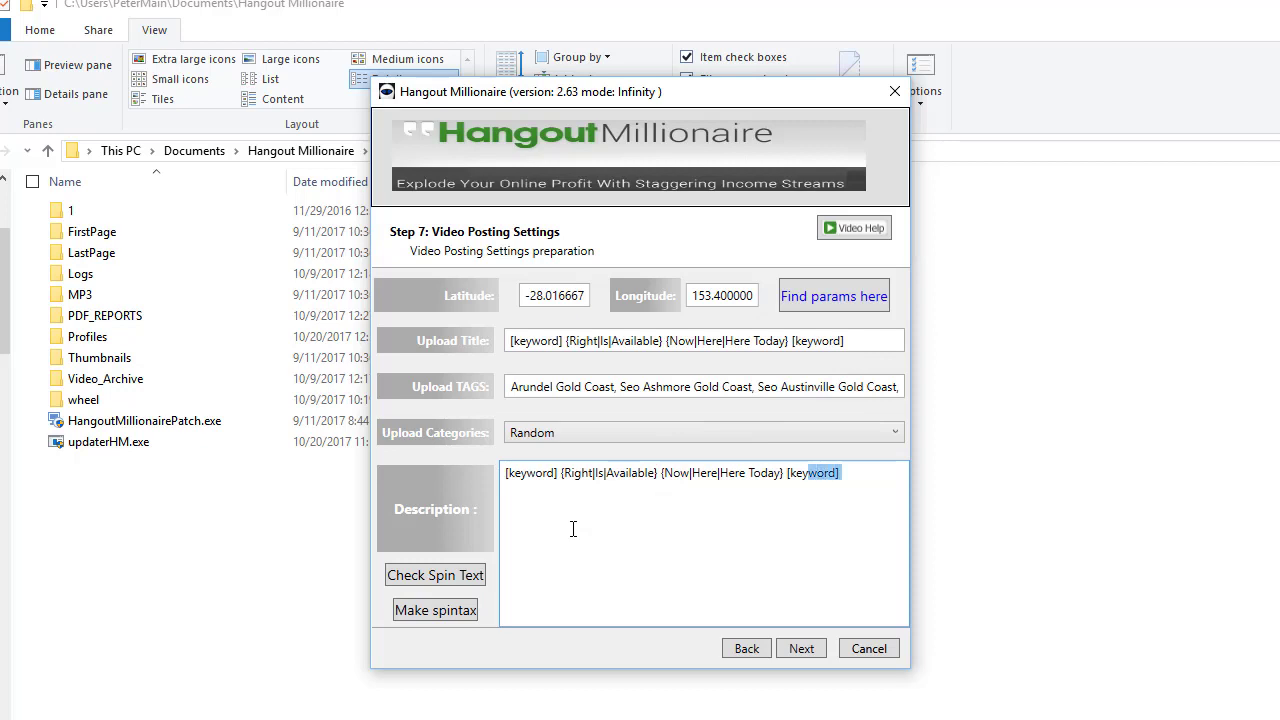
{"action": "key", "text": "shift+Left"}
{"action": "key", "text": "shift+Left"}
{"action": "key", "text": "BackSpace"}
{"action": "key", "text": "shift+Right"}
{"action": "key", "text": "shift+Right"}
{"action": "key", "text": "shift+Right"}
{"action": "key", "text": "shift+Right"}
{"action": "key", "text": "shift+Right"}
{"action": "key", "text": "shift+Right"}
{"action": "key", "text": "shift+Right"}
{"action": "key", "text": "shift+Right"}
{"action": "key", "text": "shift+Right"}
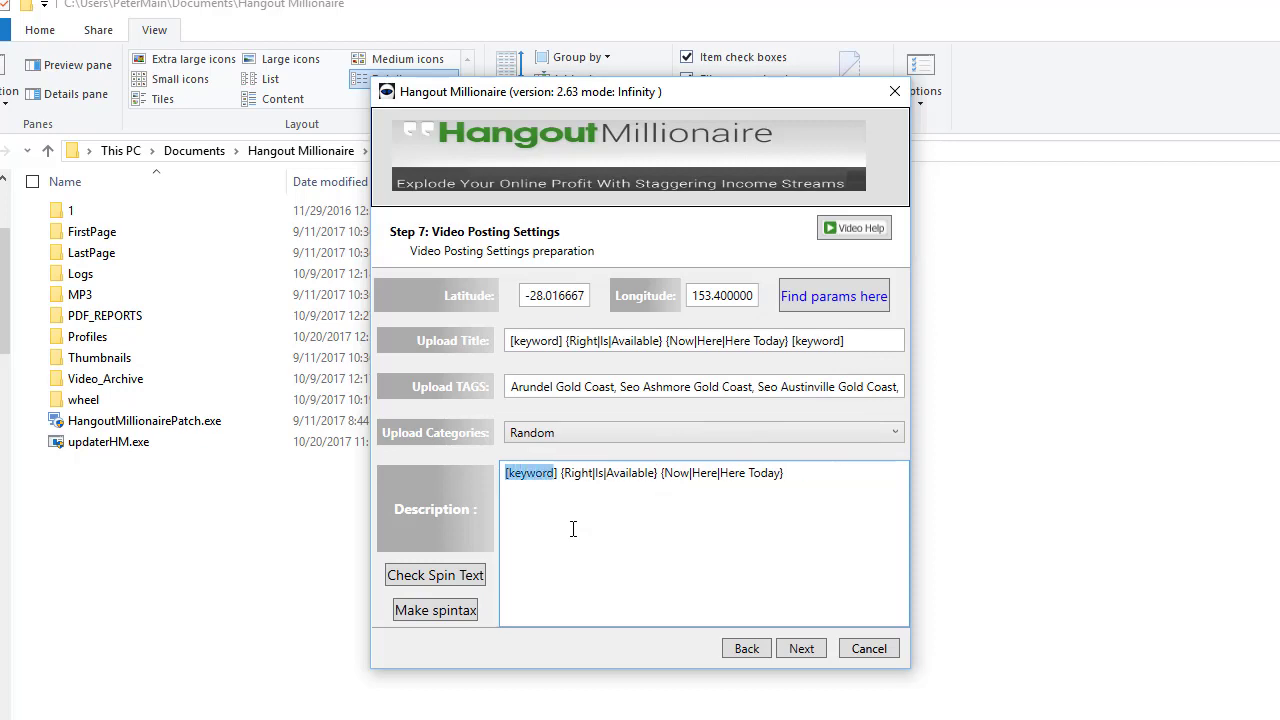
{"action": "key", "text": "BackSpace"}
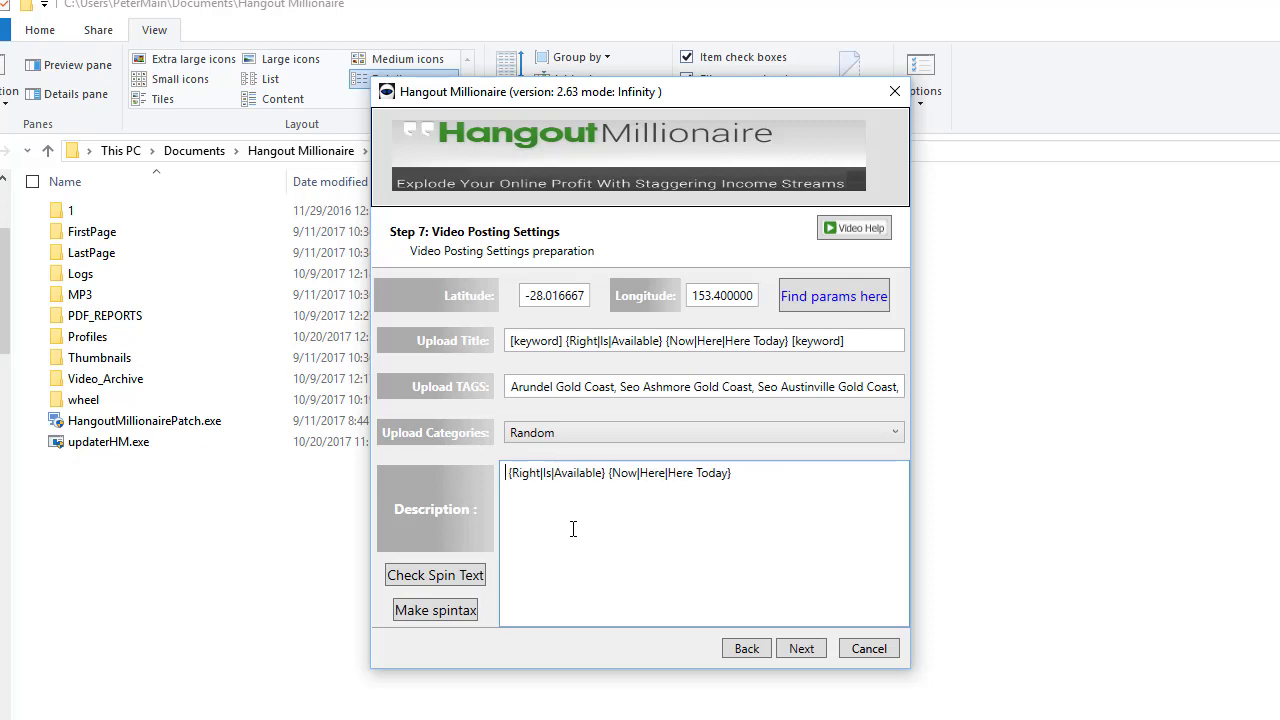
- Put a placeholder of 30 ones before the description's spintax and copy the same placeholder to the end of the line
{"action": "type", "text": "1111111 "}
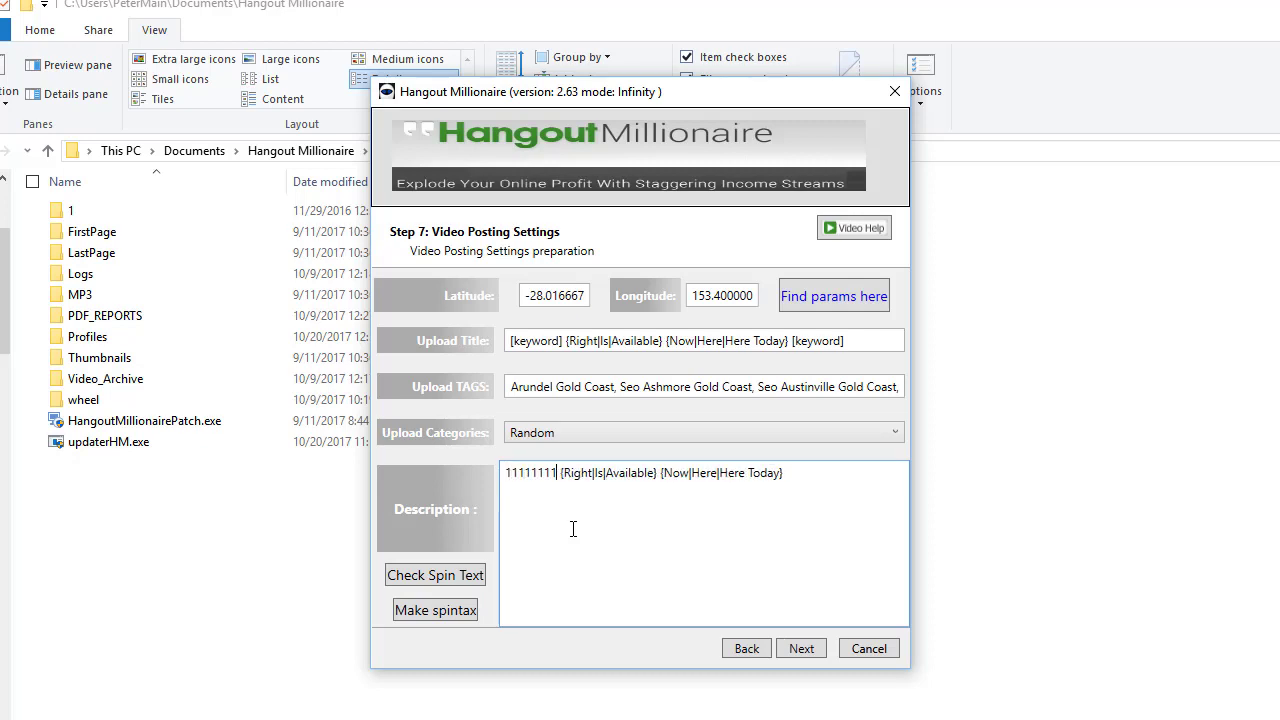
{"action": "type", "text": "111111111"}
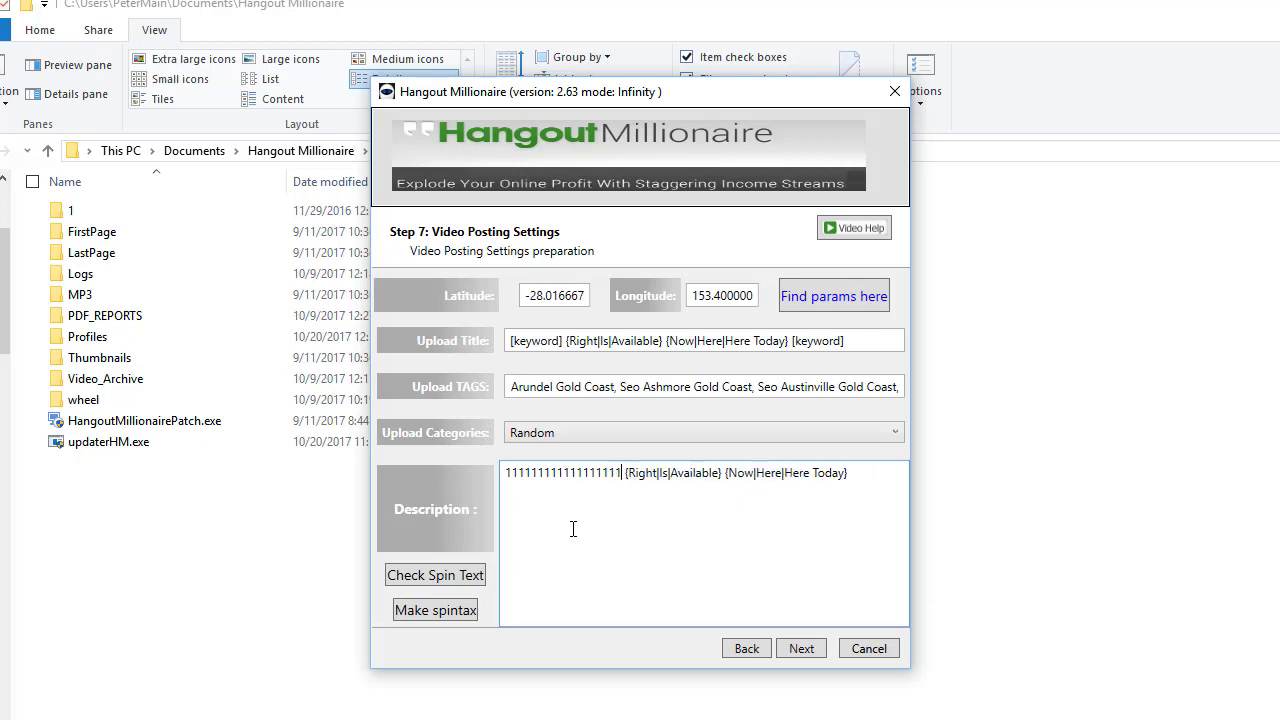
{"action": "type", "text": "11111111"}
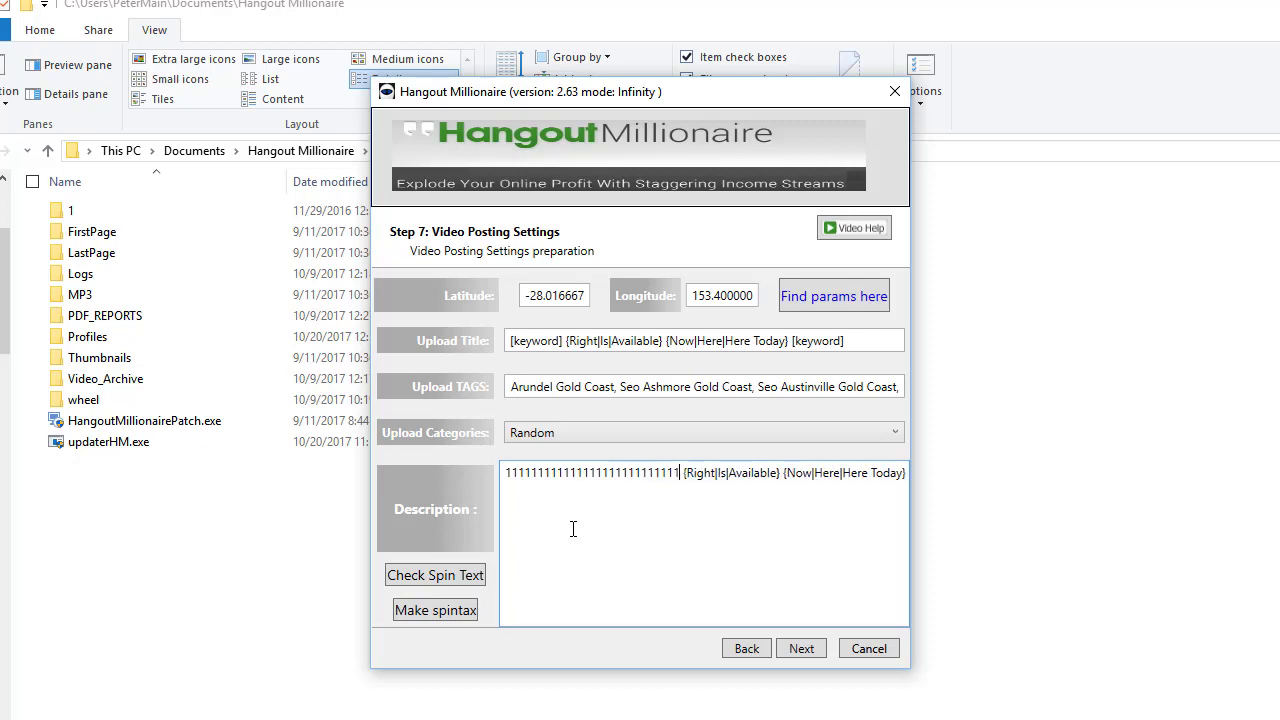
{"action": "type", "text": "111"}
{"action": "key", "text": "shift+Home"}
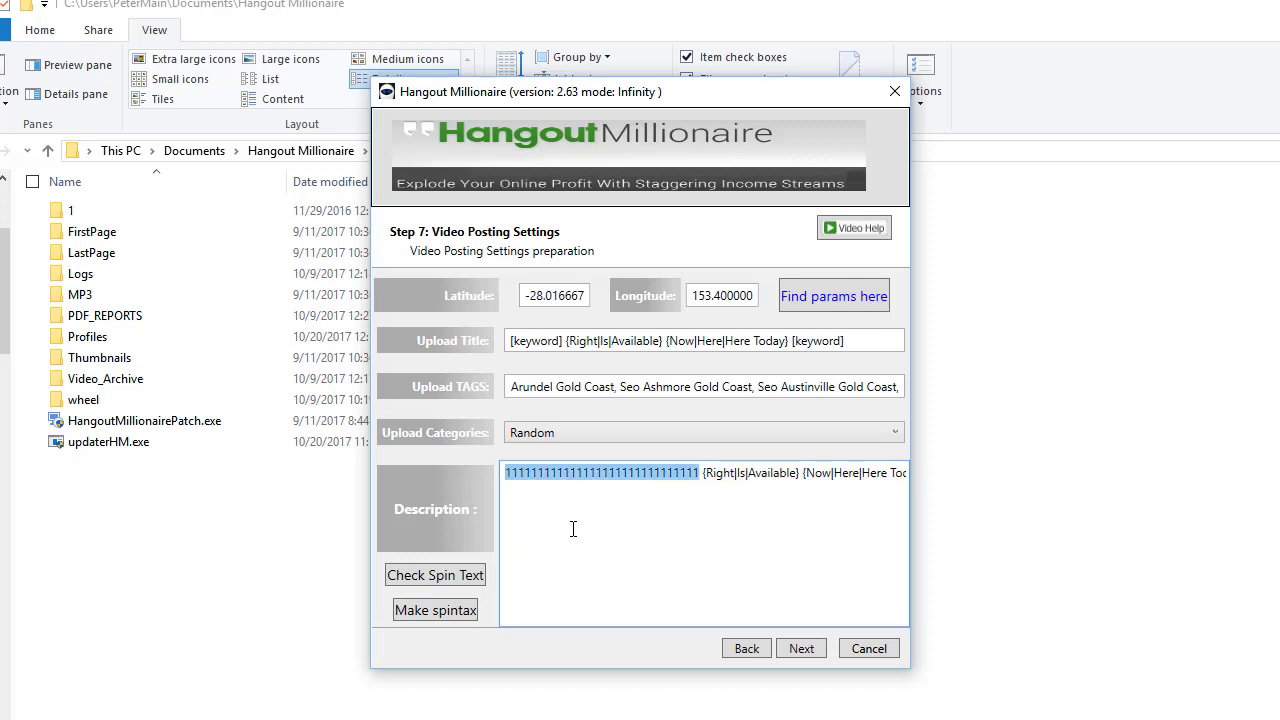
{"action": "key", "text": "End"}
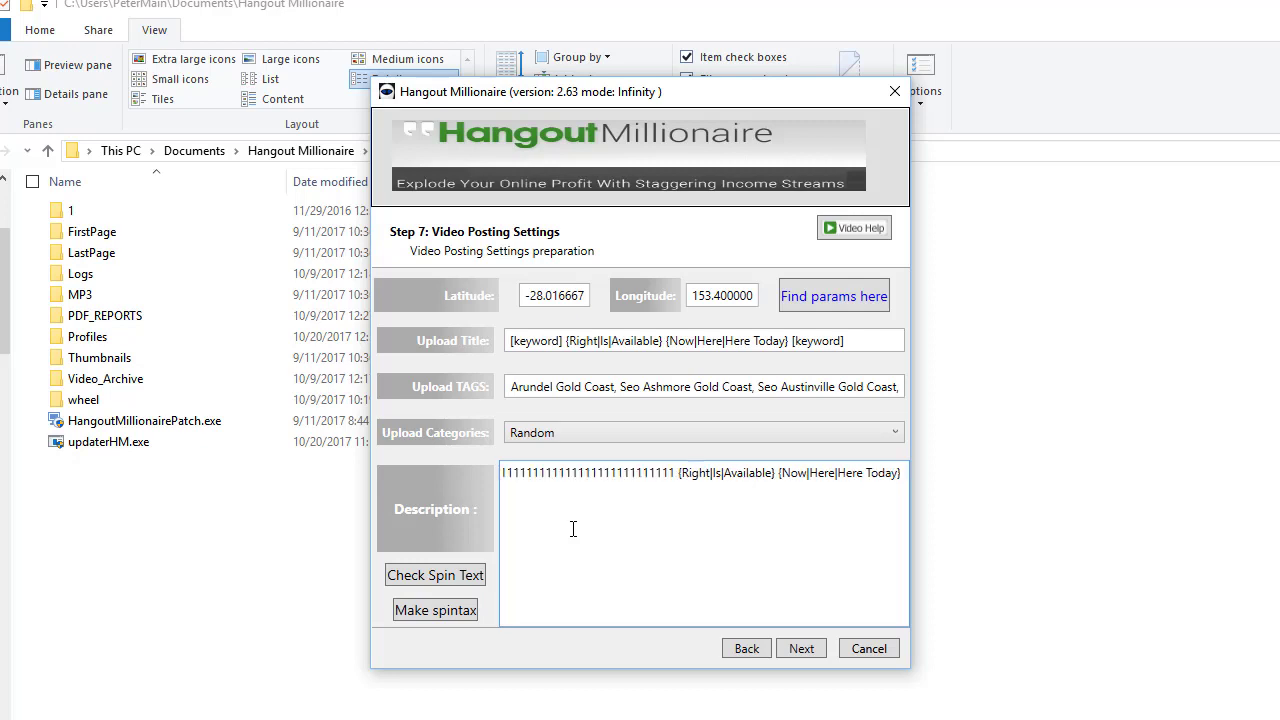
{"action": "key", "text": "End"}
{"action": "key", "text": "ctrl+v"}
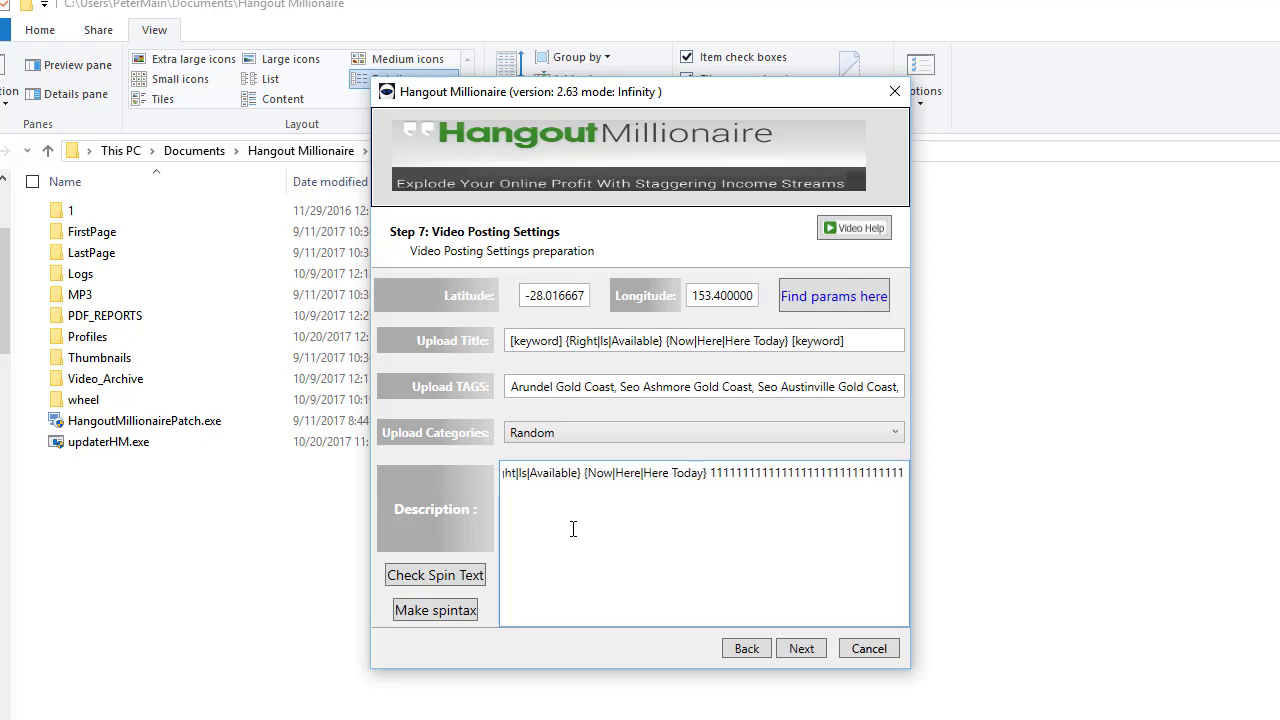
- Test the description's spin text, re-spin it repeatedly to compare the total character counts of the variations, and close the test
{"action": "left_click", "coordinate": [445, 576]}
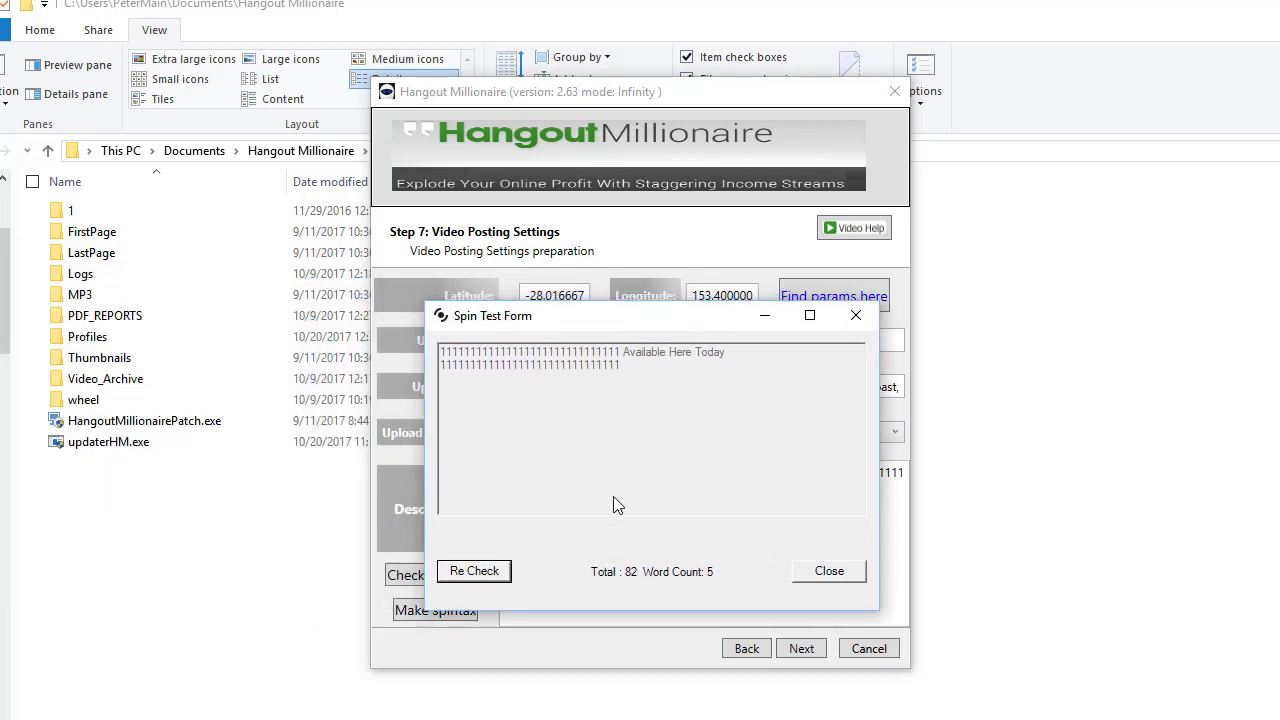
{"action": "left_click", "coordinate": [494, 575]}
{"action": "left_click", "coordinate": [494, 575]}
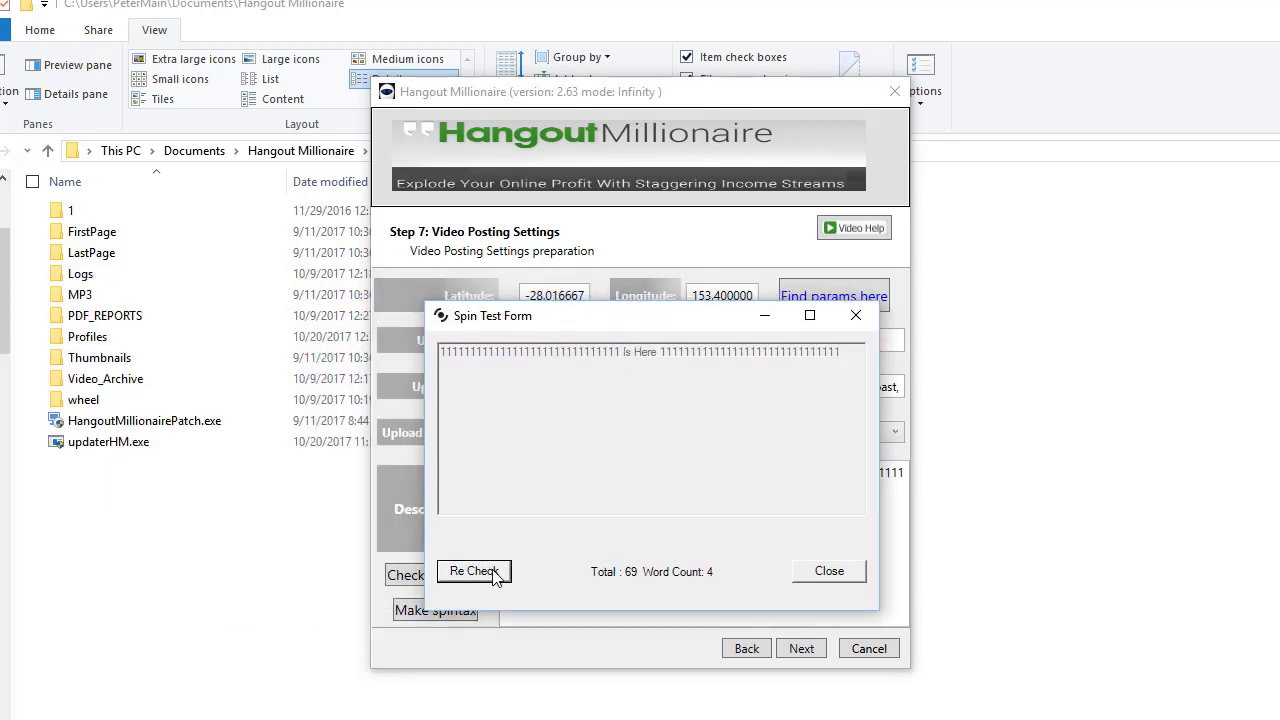
{"action": "left_click", "coordinate": [494, 575]}
{"action": "left_click", "coordinate": [474, 571]}
{"action": "left_click", "coordinate": [474, 571]}
{"action": "left_click", "coordinate": [474, 571]}
{"action": "left_click", "coordinate": [474, 571]}
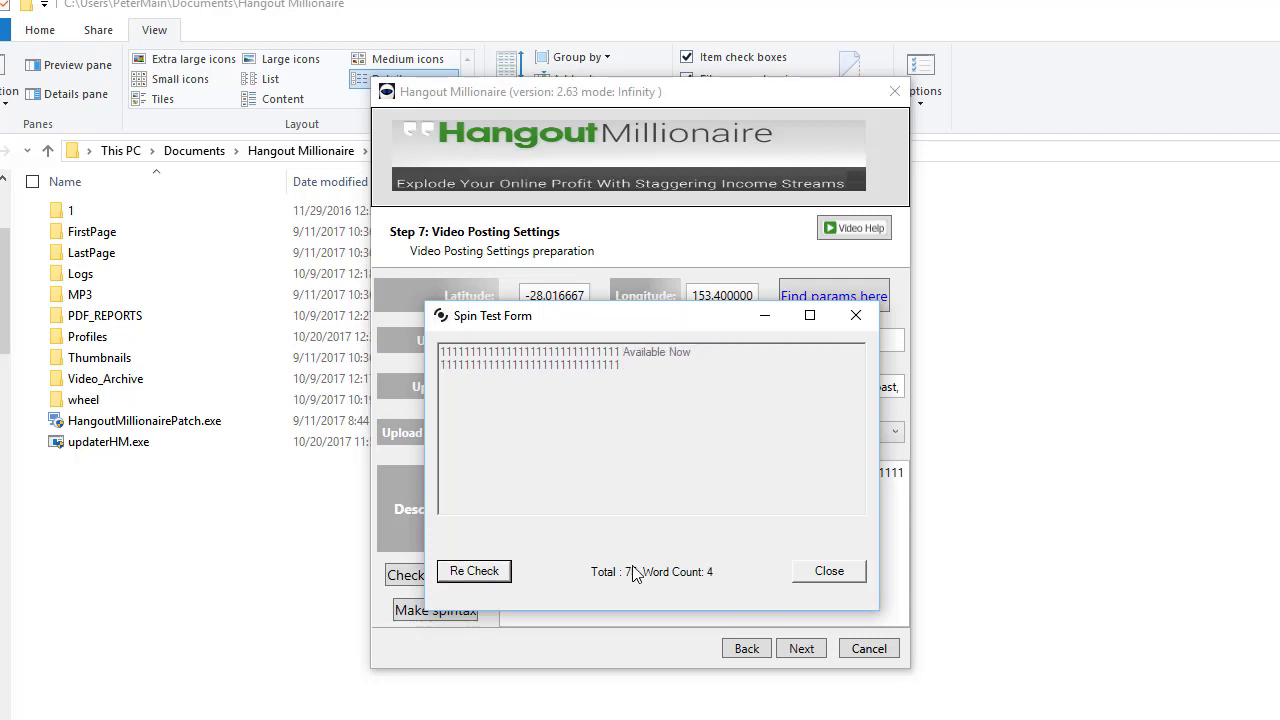
{"action": "left_click", "coordinate": [483, 573]}
{"action": "left_click", "coordinate": [484, 578]}
{"action": "left_click", "coordinate": [485, 579]}
{"action": "left_click", "coordinate": [486, 579]}
{"action": "left_click", "coordinate": [487, 580]}
{"action": "left_click", "coordinate": [487, 580]}
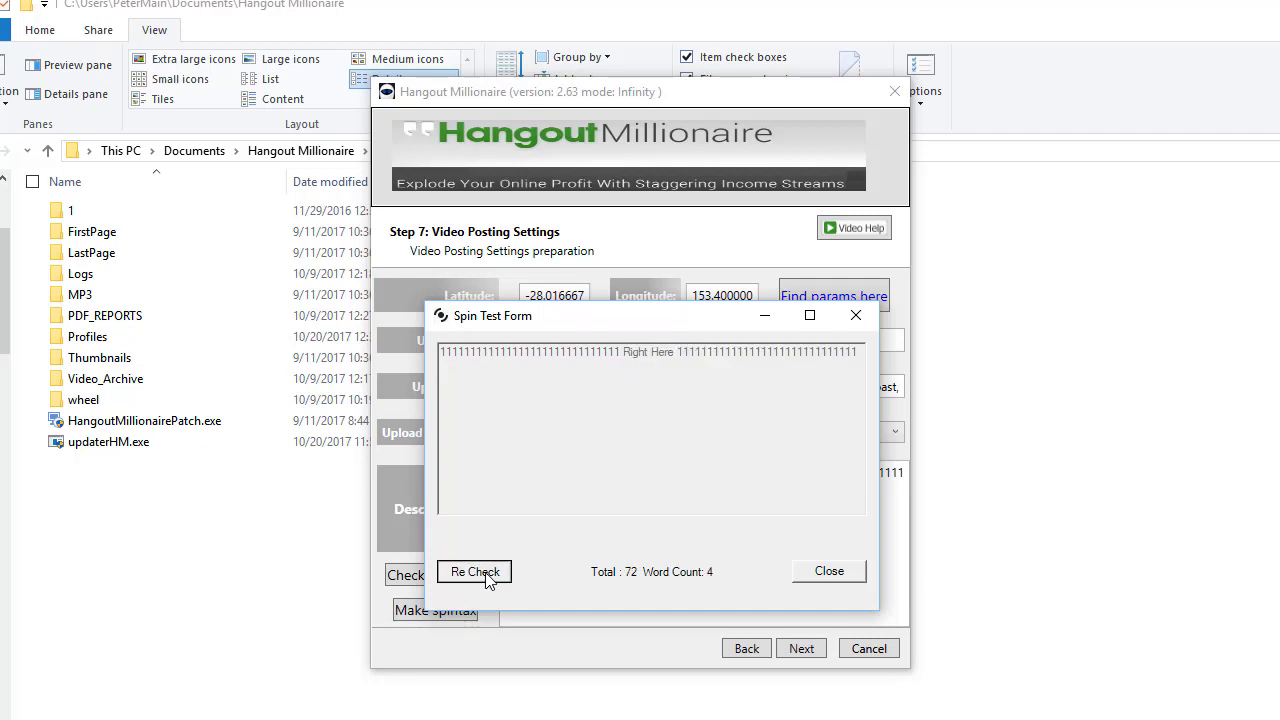
{"action": "left_click", "coordinate": [487, 580]}
{"action": "left_click", "coordinate": [487, 580]}
{"action": "left_click", "coordinate": [487, 580]}
{"action": "left_click", "coordinate": [487, 579]}
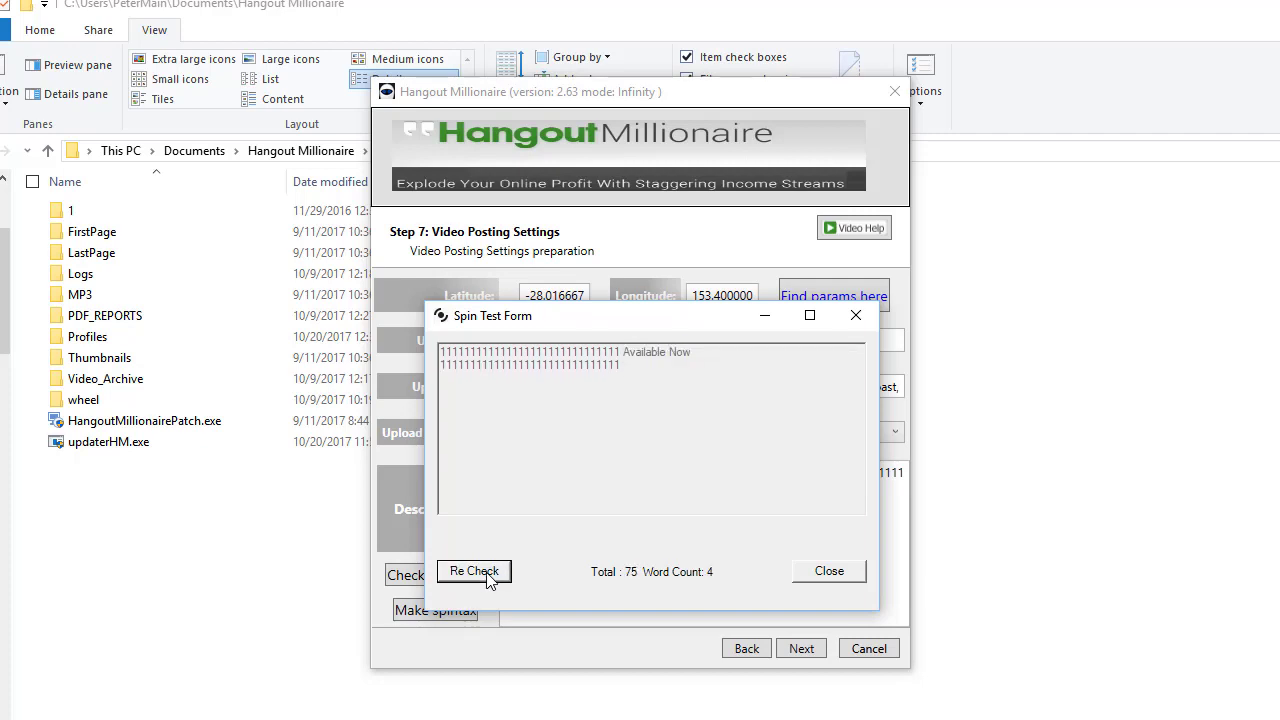
{"action": "left_click", "coordinate": [487, 579]}
{"action": "left_click", "coordinate": [487, 579]}
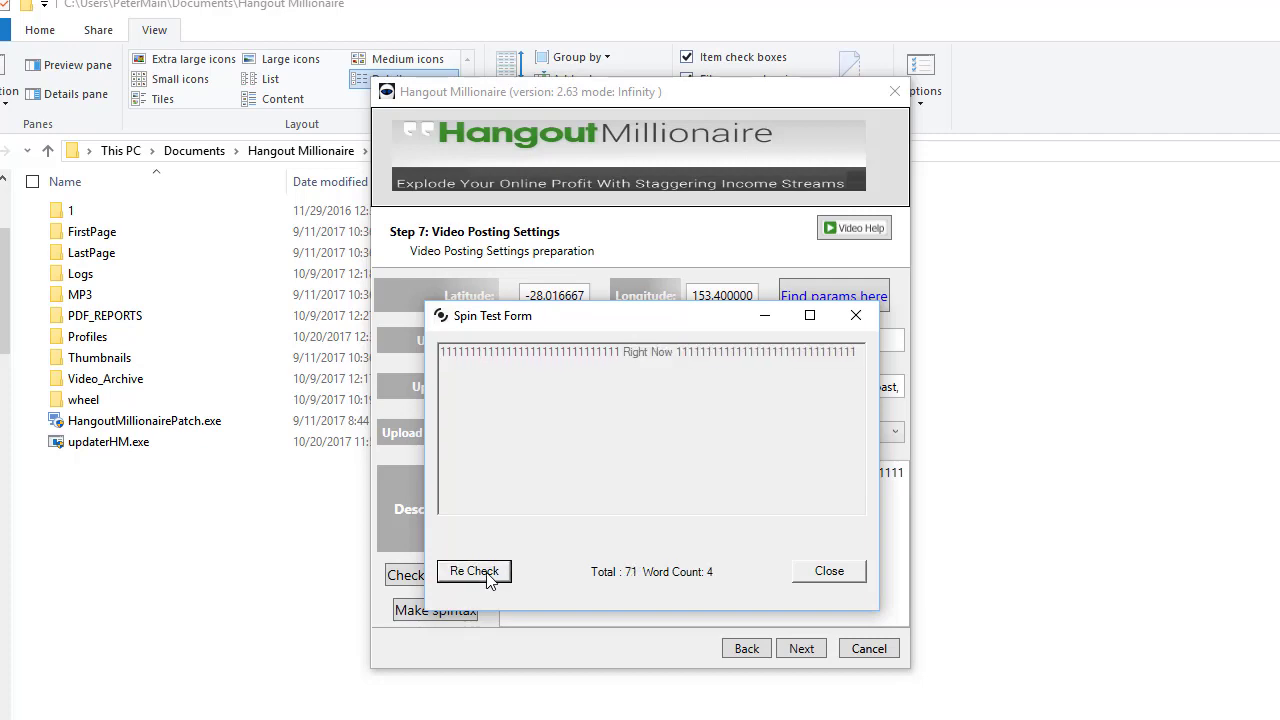
{"action": "left_click", "coordinate": [829, 577]}
- Delete the placeholder test line from the description and paste the full spintax description back in
{"action": "left_click", "coordinate": [669, 565]}
{"action": "key", "text": "ctrl+a"}
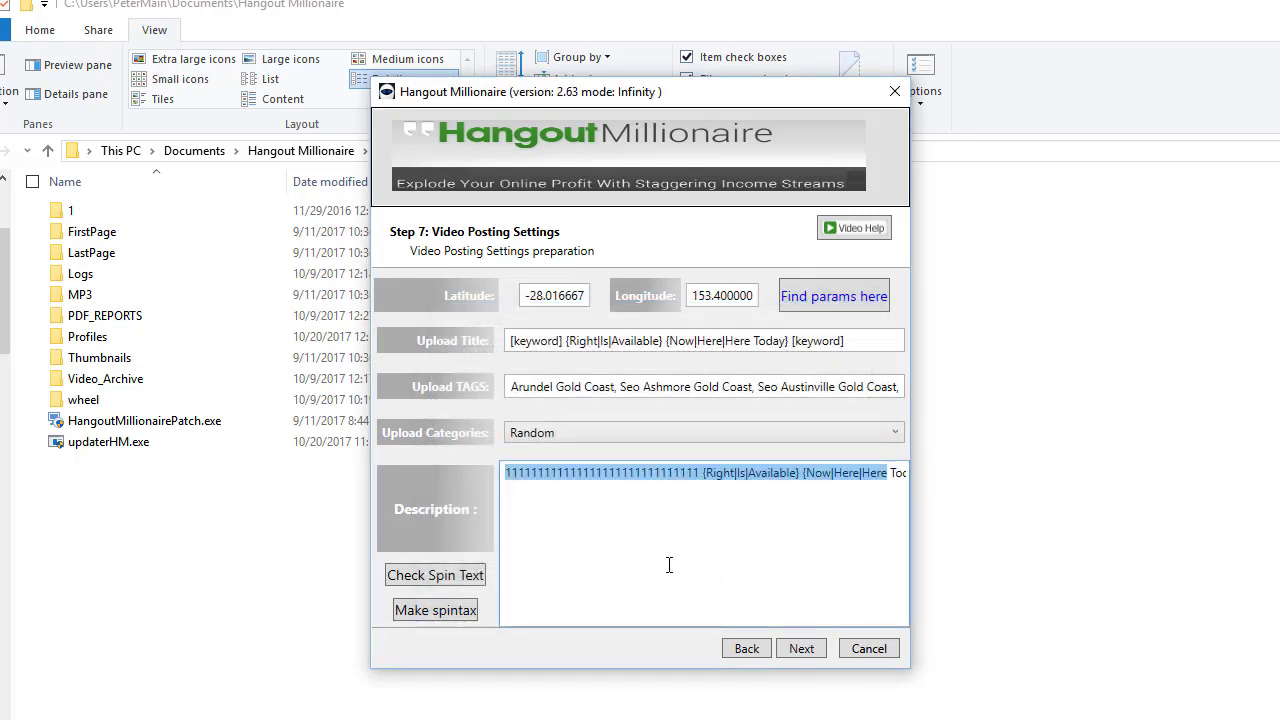
{"action": "key", "text": "End"}
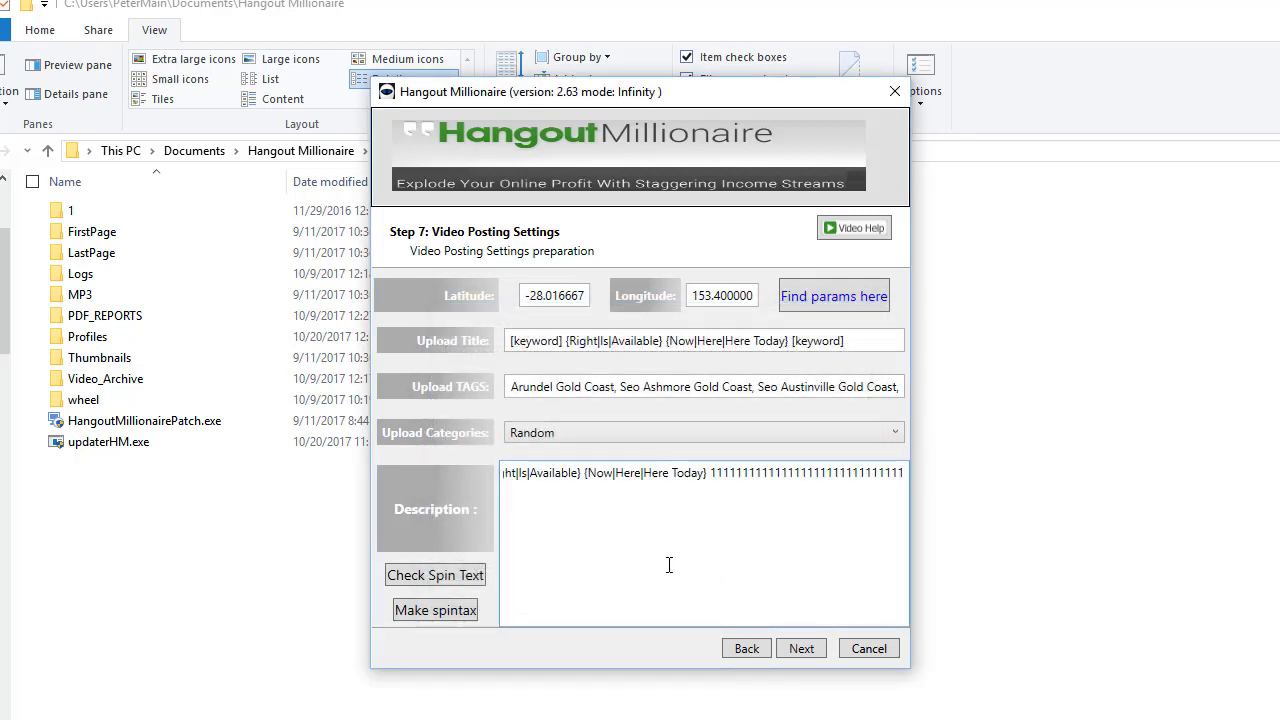
{"action": "key", "text": "ctrl+a"}
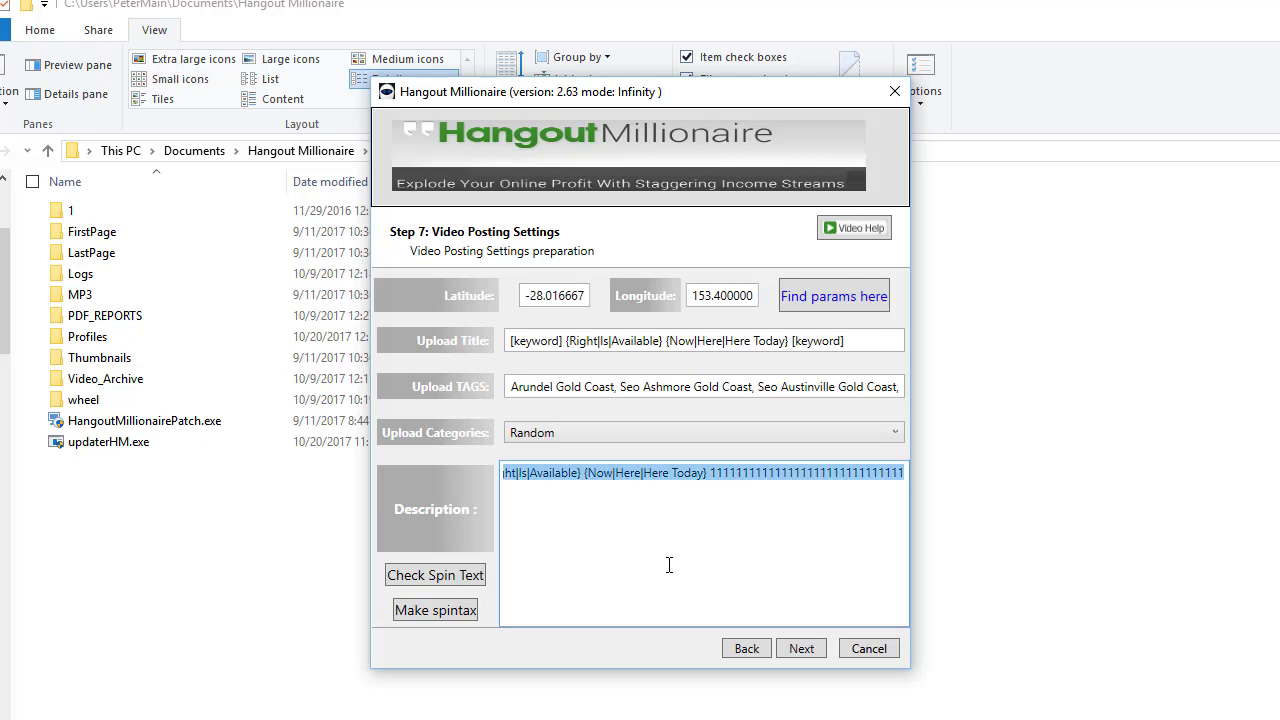
{"action": "key", "text": "BackSpace"}
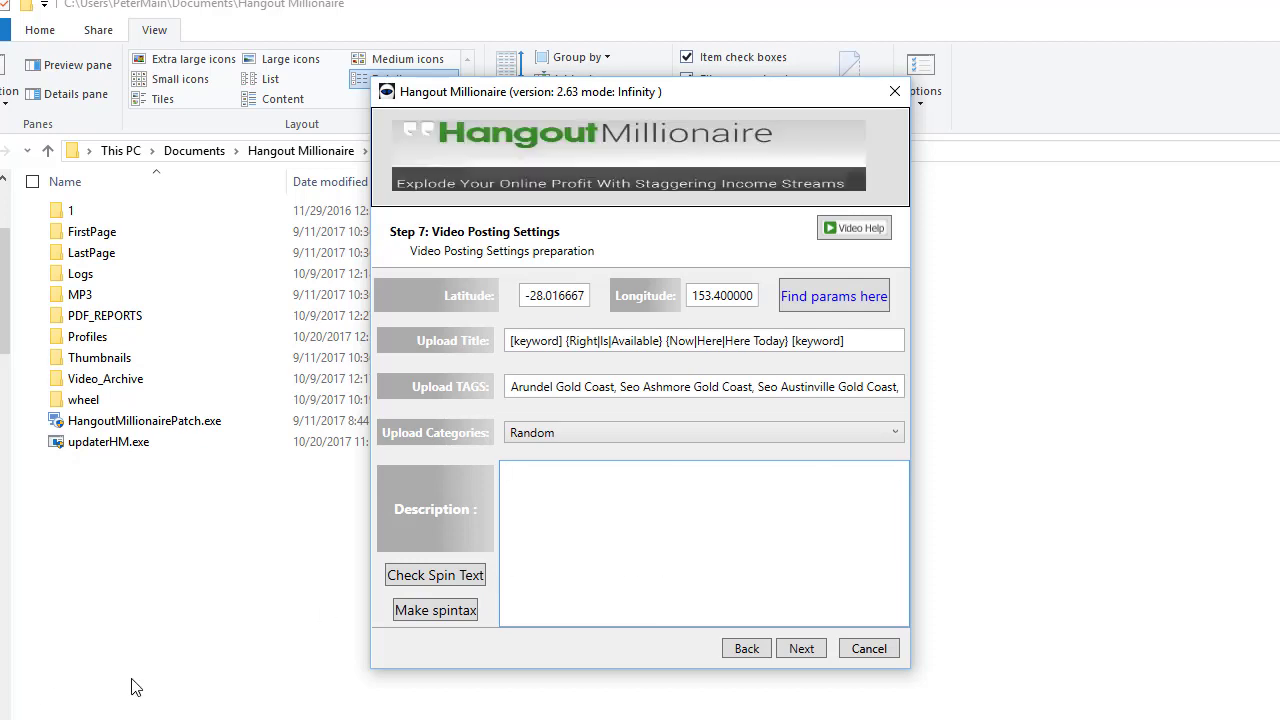
{"action": "key", "text": "ctrl+v"}
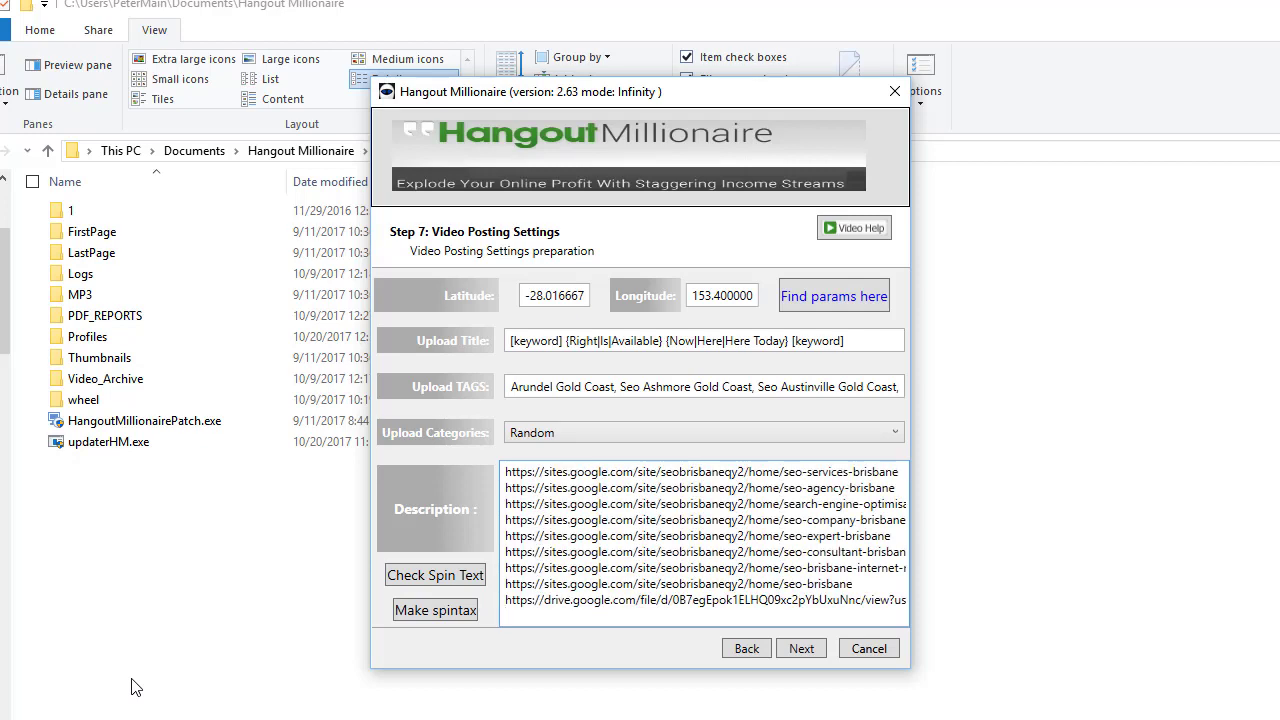
{"action": "key", "text": "ctrl+Home"}
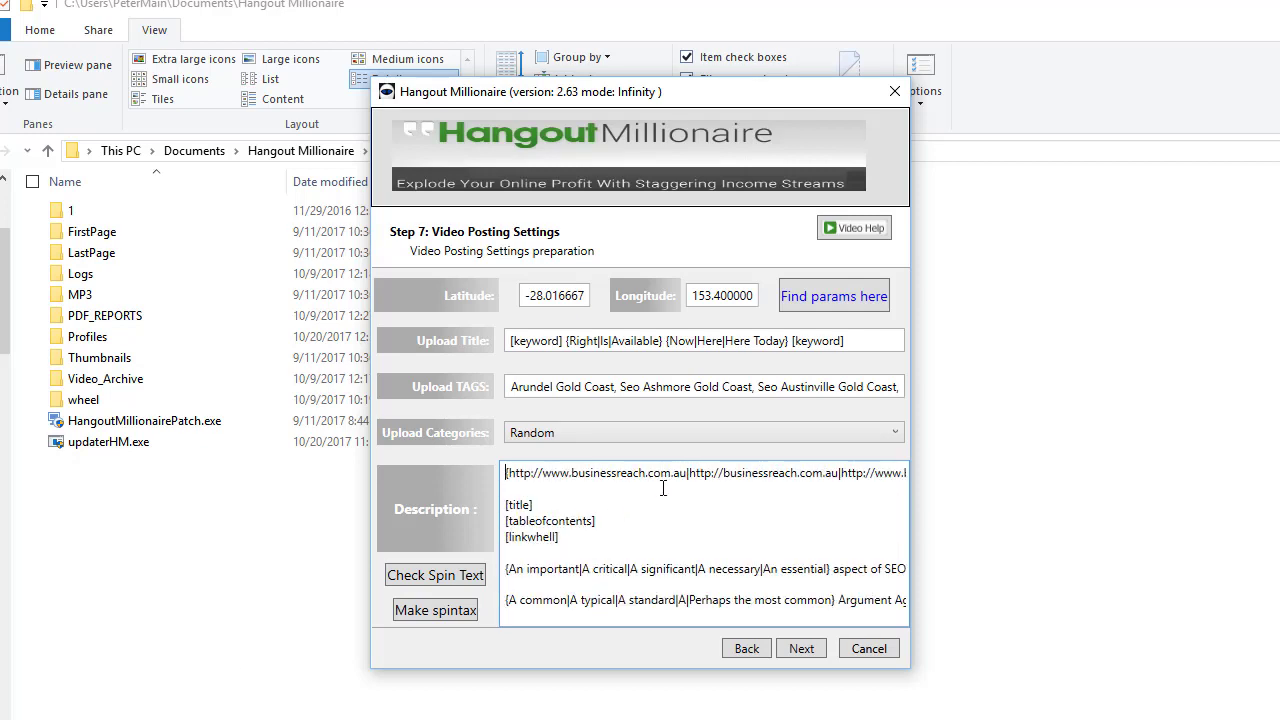
{"action": "type", "text": "{"}
- Continue to the batch settings, paste the list of Gold Coast SEO keywords, and set the batch run count to 36
{"action": "left_click", "coordinate": [799, 649]}
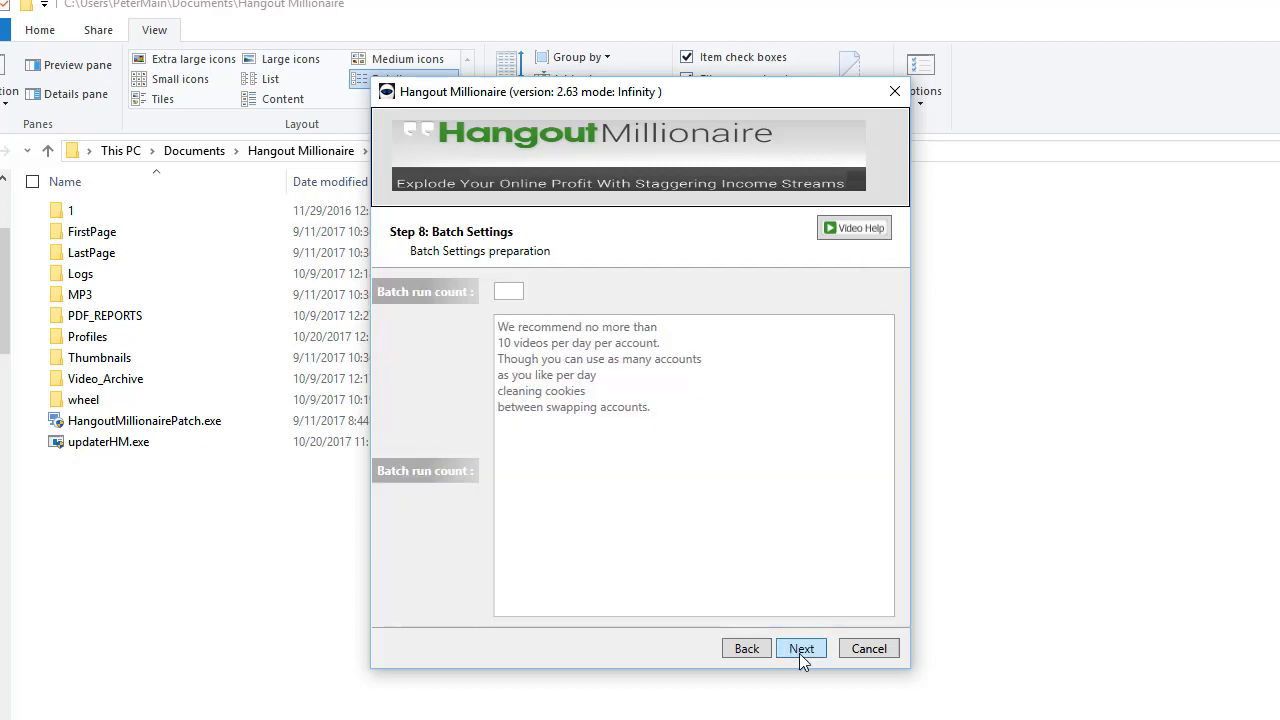
{"action": "left_click", "coordinate": [709, 514]}
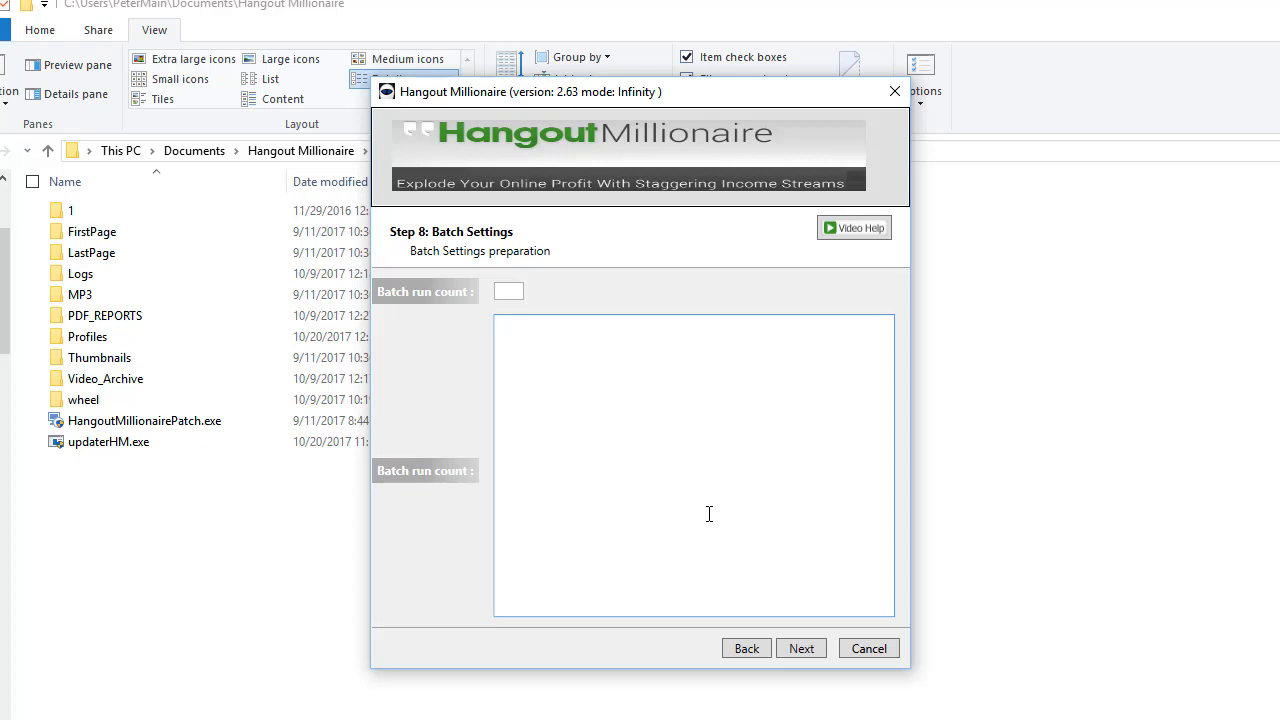
{"action": "key", "text": "ctrl+v"}
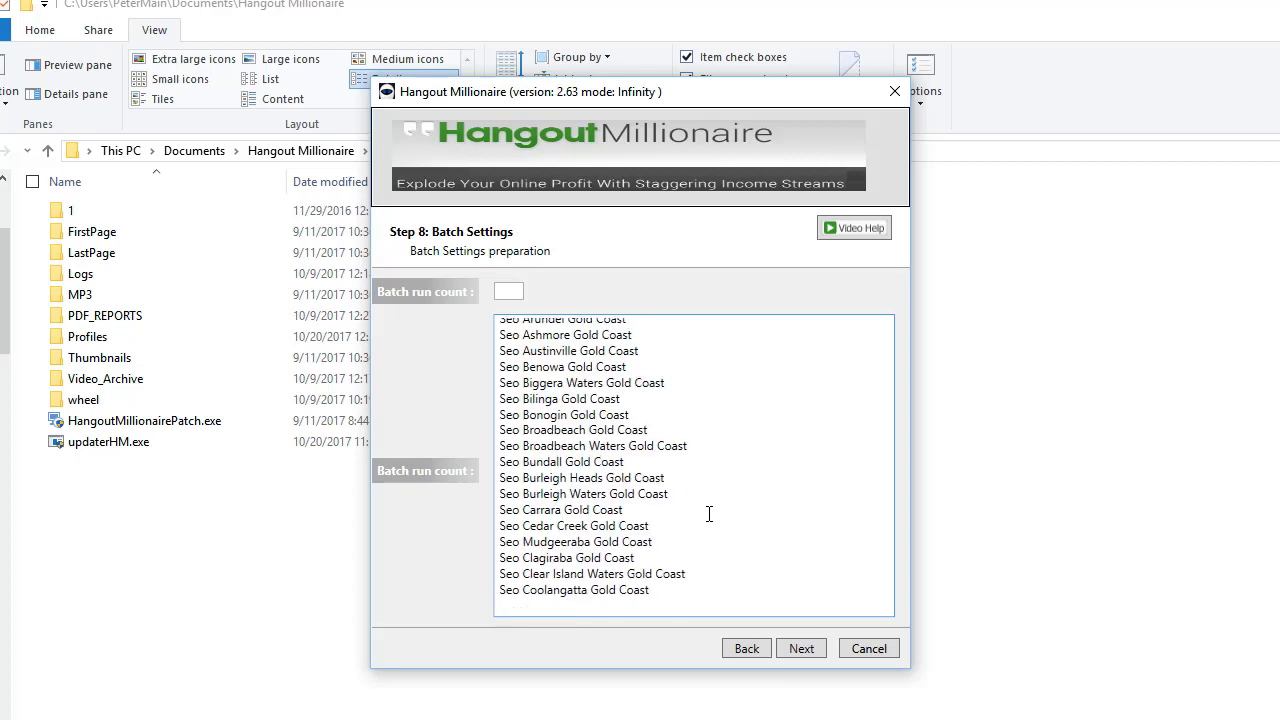
{"action": "key", "text": "ctrl+Home"}
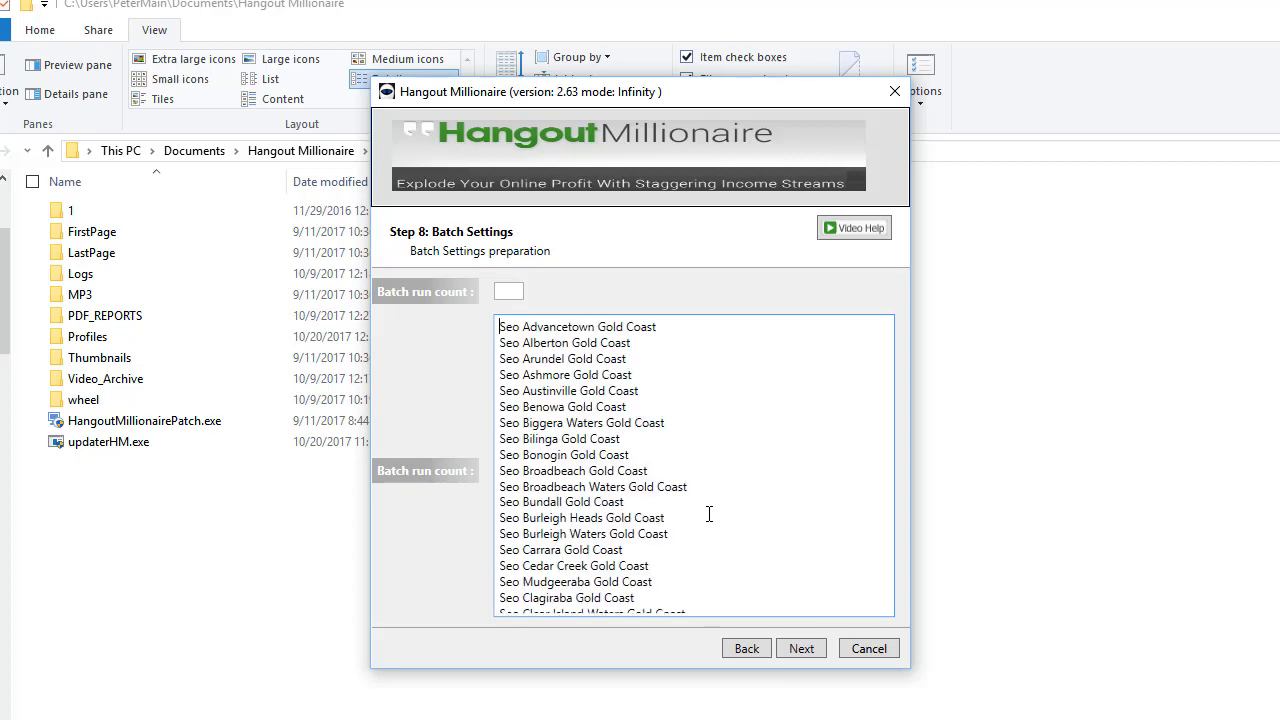
{"action": "left_click", "coordinate": [509, 291]}
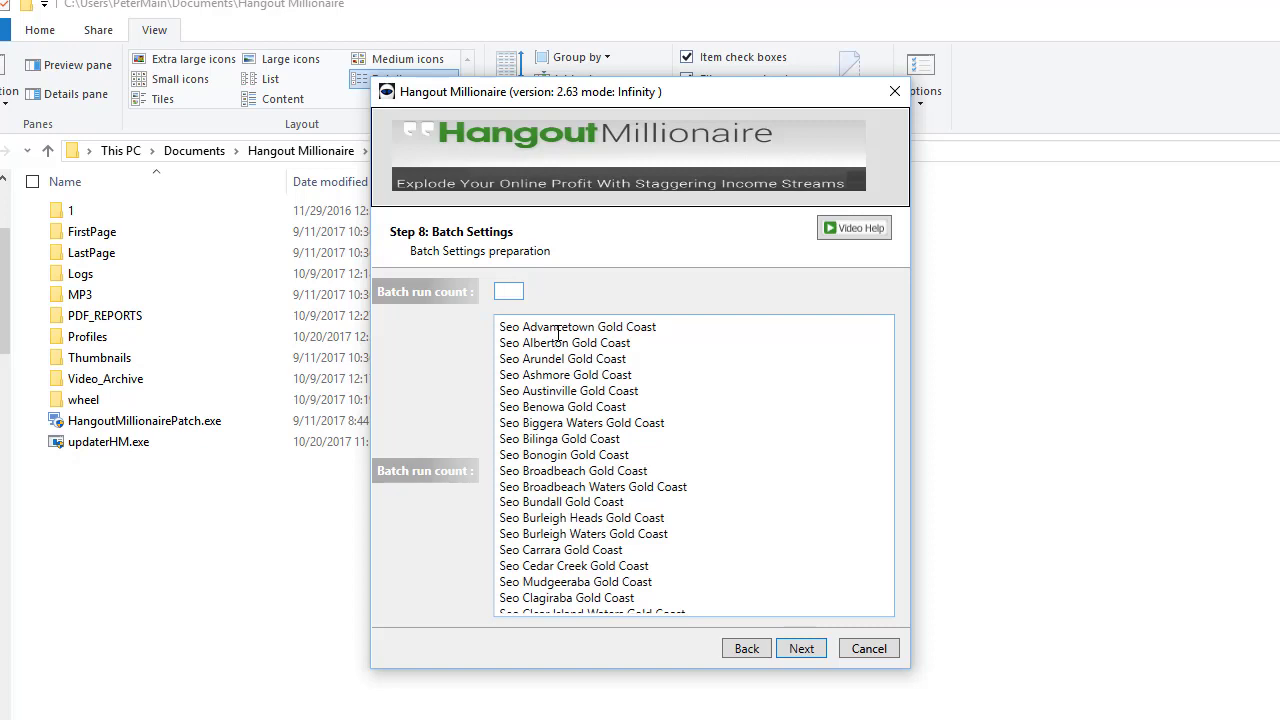
{"action": "type", "text": "36"}
- Move the "Seo Advancetown Gold Coast" keyword from the first line to the end of the batch keyword list
{"action": "left_click", "coordinate": [720, 400]}
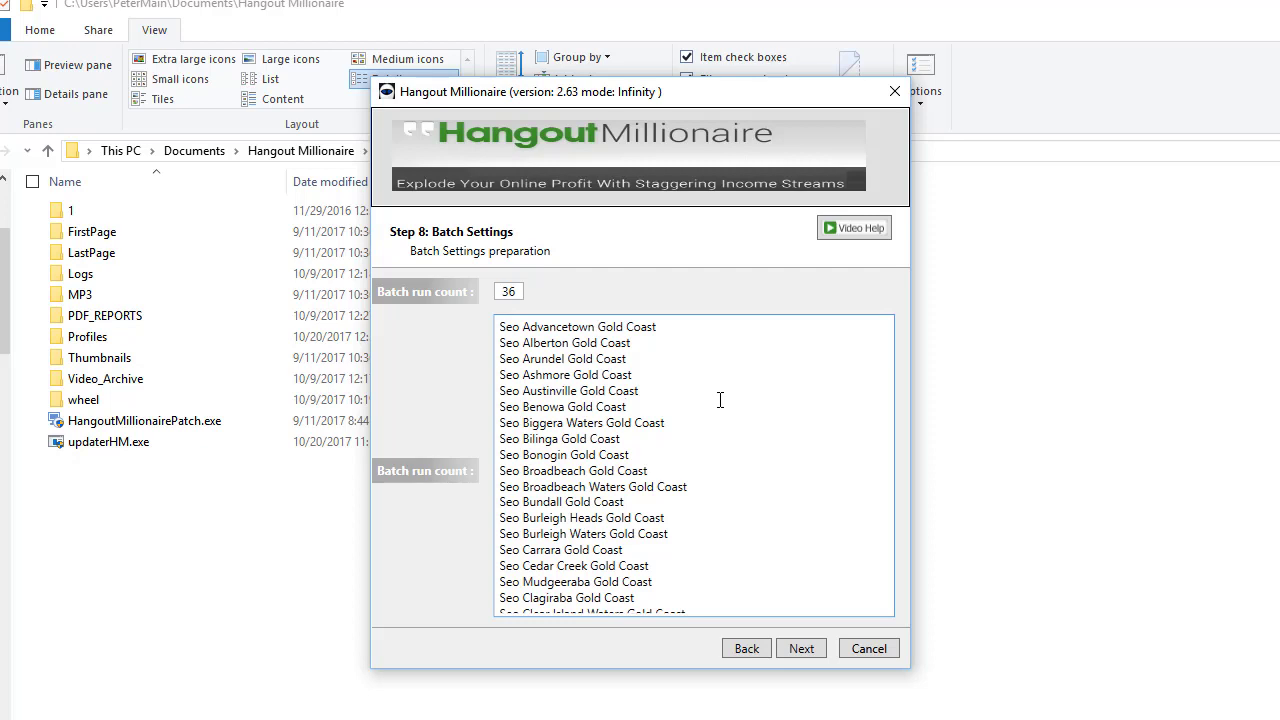
{"action": "key", "text": "ctrl+Home"}
{"action": "key", "text": "shift+End"}
{"action": "key", "text": "ctrl+c"}
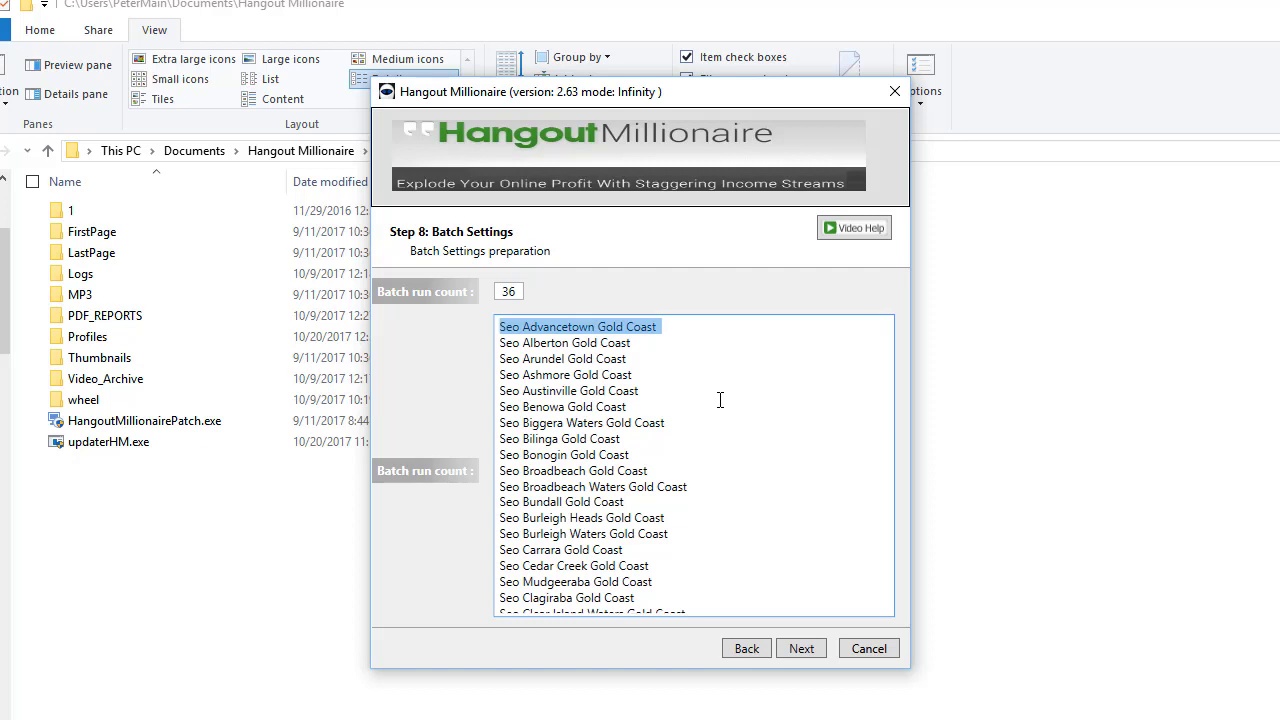
{"action": "key", "text": "Delete"}
{"action": "key", "text": "Delete"}
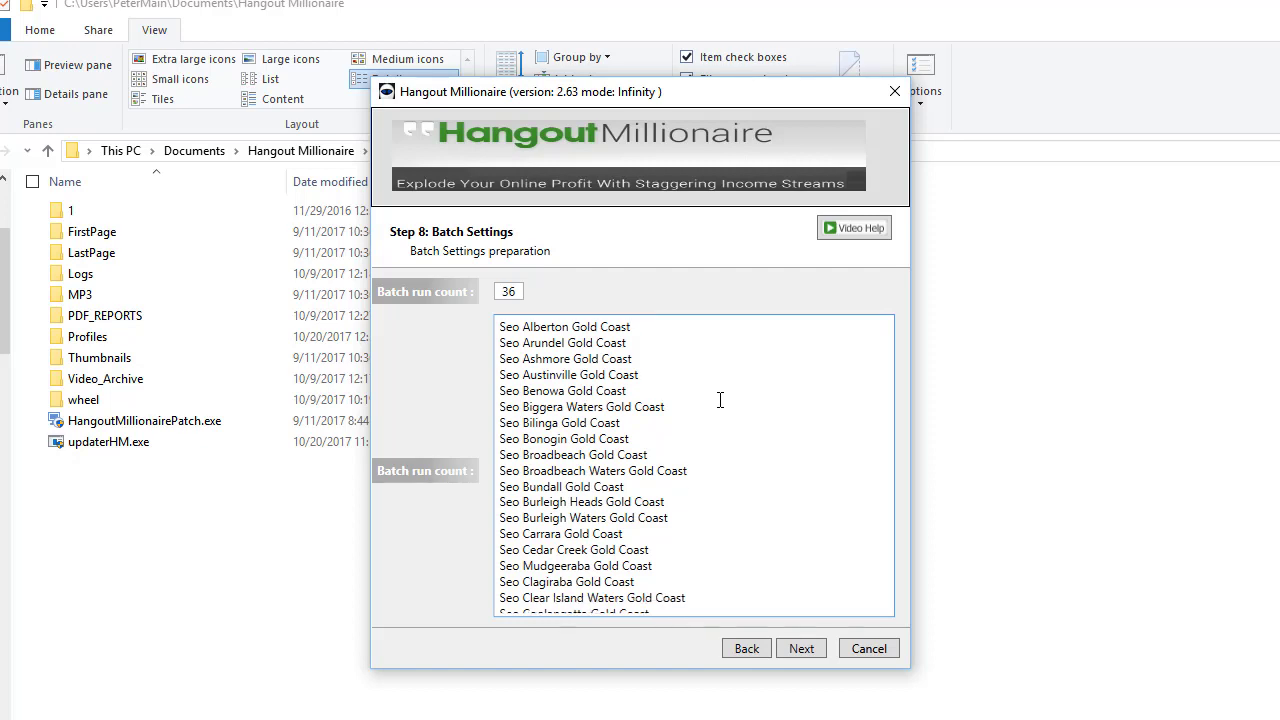
{"action": "key", "text": "ctrl+End"}
{"action": "key", "text": "ctrl+v"}
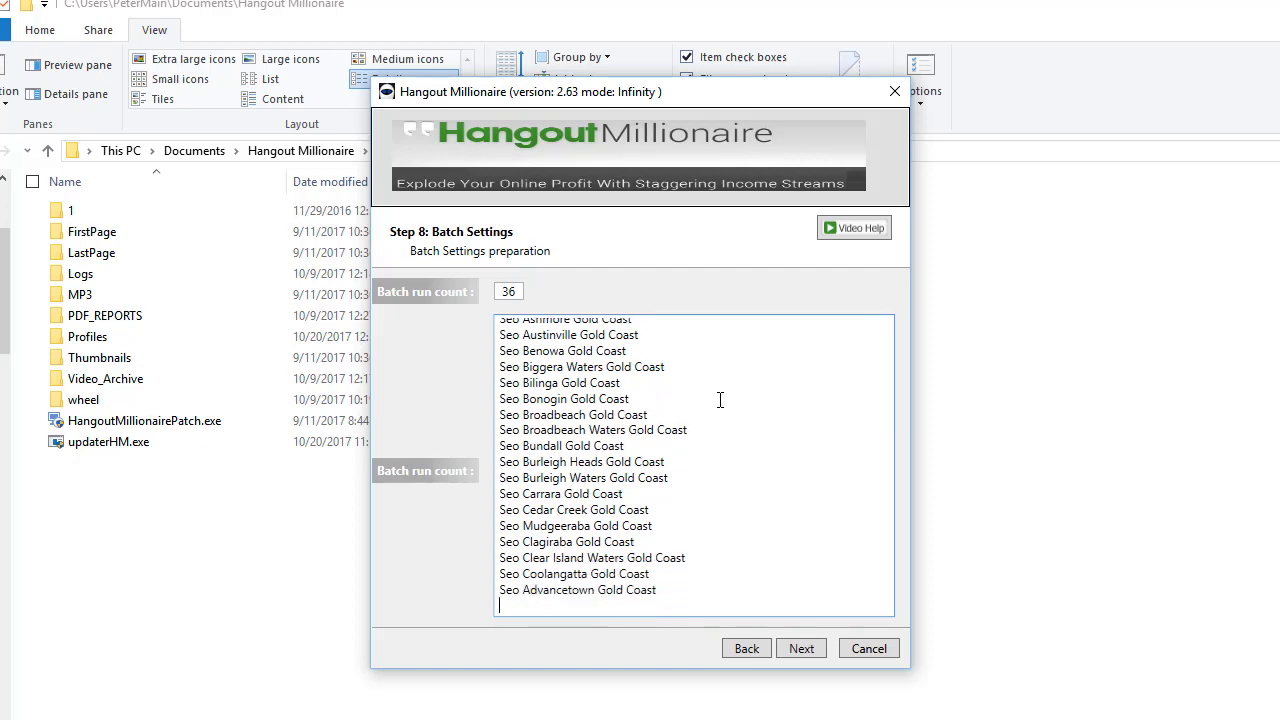